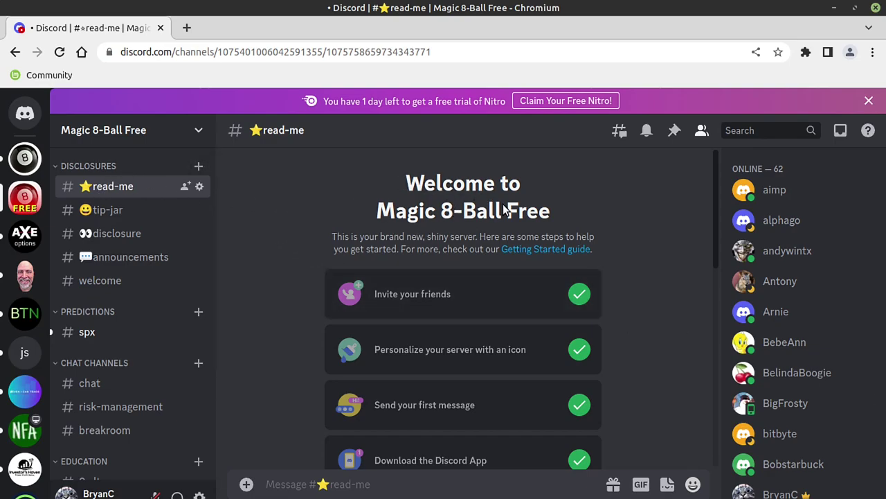
- Read the read-me channel's message about the free version and highlight its Scammers section
{"action": "scroll", "coordinate": [468, 238], "scroll_direction": "down", "scroll_amount": 5}
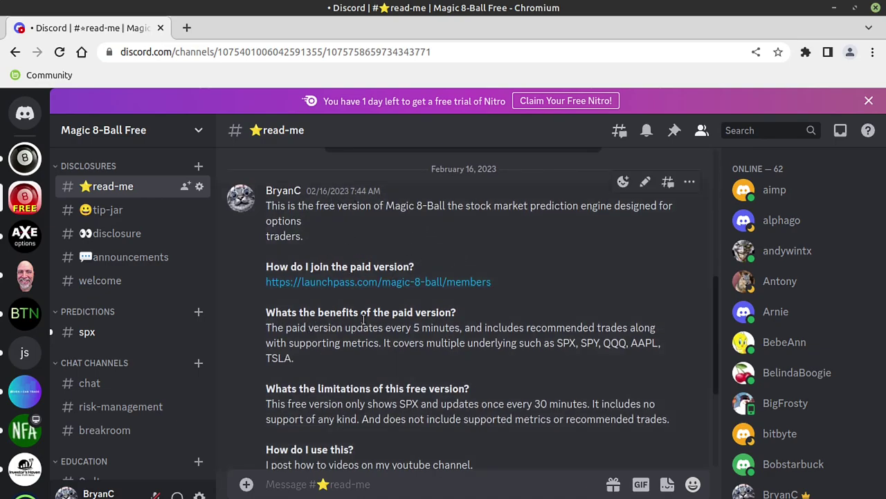
{"action": "scroll", "coordinate": [407, 329], "scroll_direction": "down", "scroll_amount": 1}
{"action": "scroll", "coordinate": [406, 328], "scroll_direction": "down", "scroll_amount": 3}
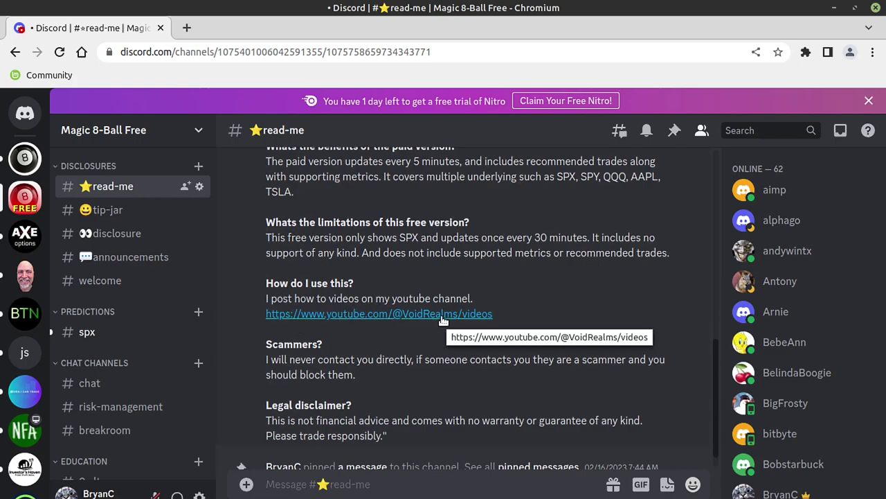
{"action": "left_click_drag", "start_coordinate": [370, 384], "coordinate": [243, 345]}
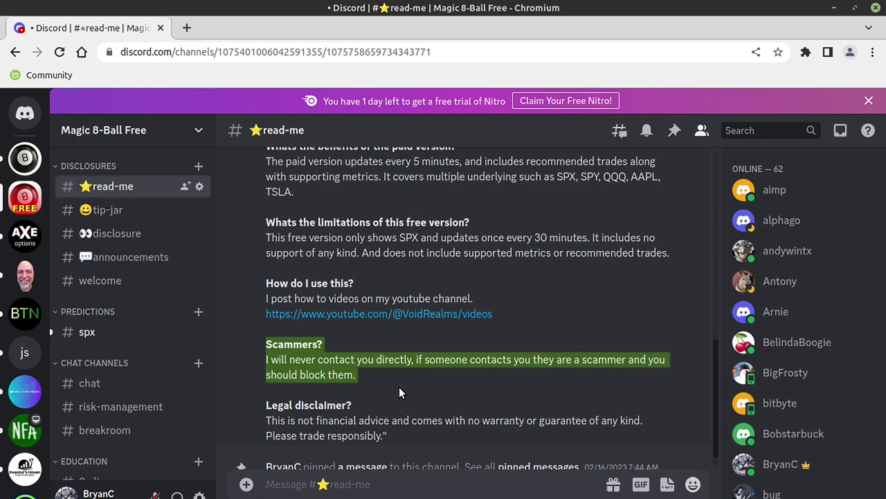
{"action": "scroll", "coordinate": [401, 387], "scroll_direction": "down", "scroll_amount": 1}
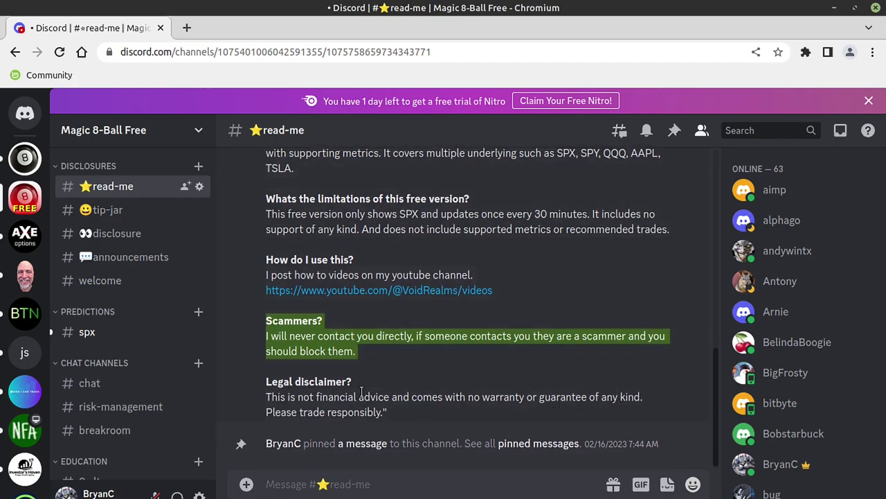
- Look through the tip-jar, disclosure, announcements and welcome channels, reading the full disclosure message
{"action": "left_click", "coordinate": [130, 216]}
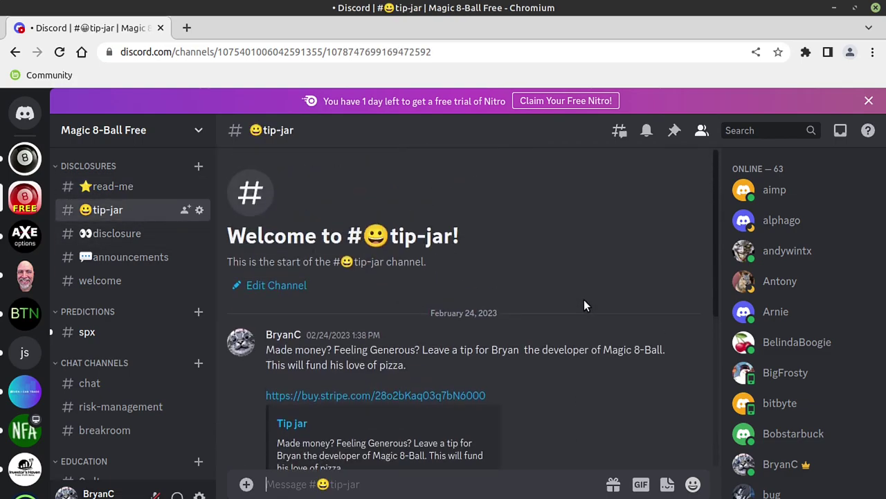
{"action": "left_click", "coordinate": [113, 234]}
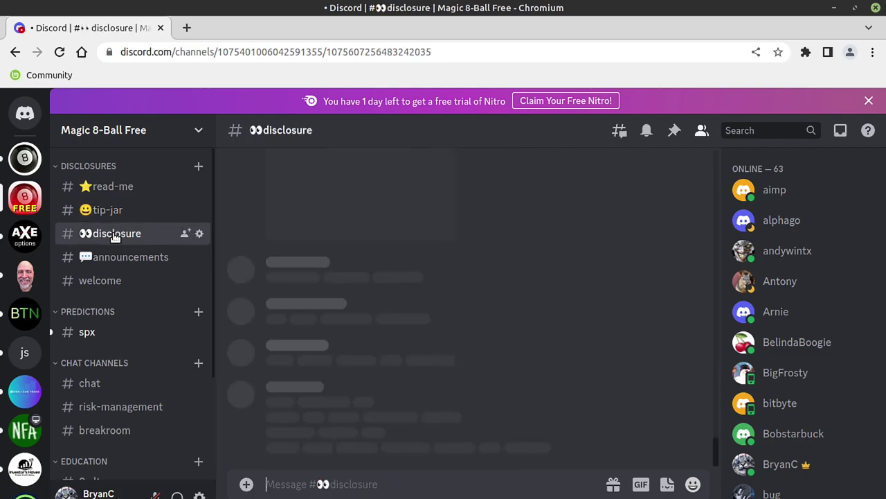
{"action": "scroll", "coordinate": [509, 333], "scroll_direction": "up", "scroll_amount": 3}
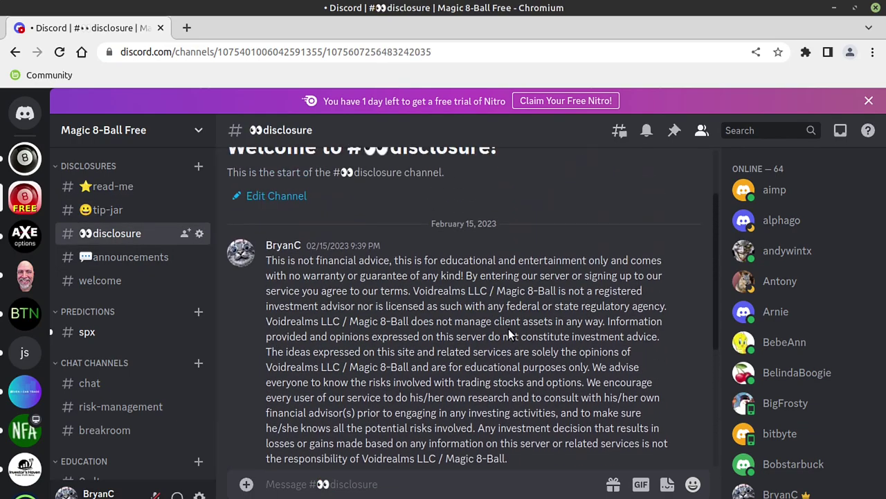
{"action": "scroll", "coordinate": [509, 332], "scroll_direction": "down", "scroll_amount": 4}
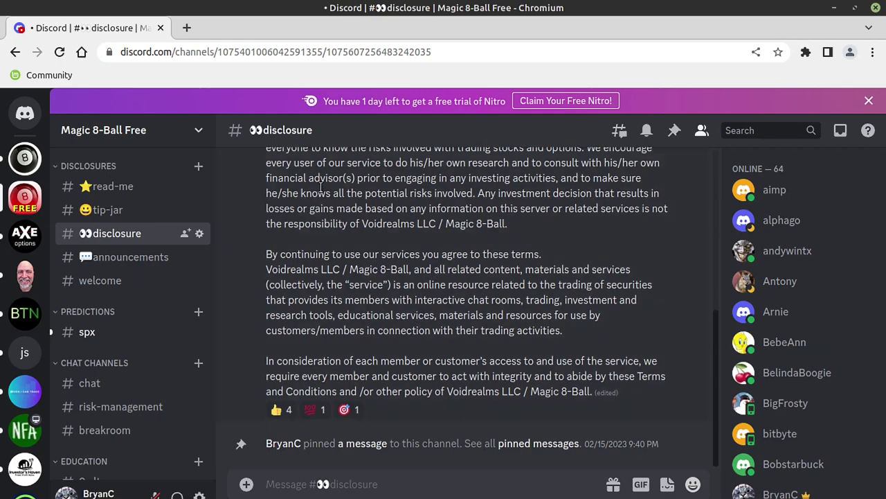
{"action": "left_click", "coordinate": [135, 265]}
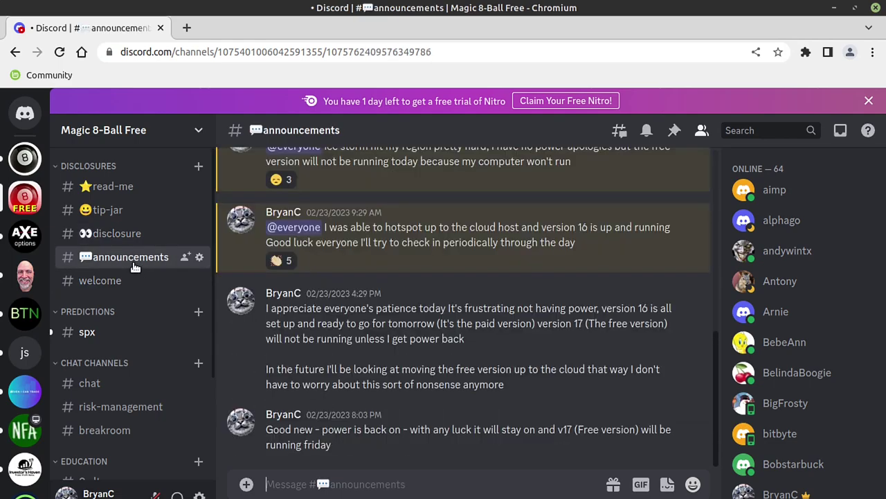
{"action": "left_click", "coordinate": [109, 285]}
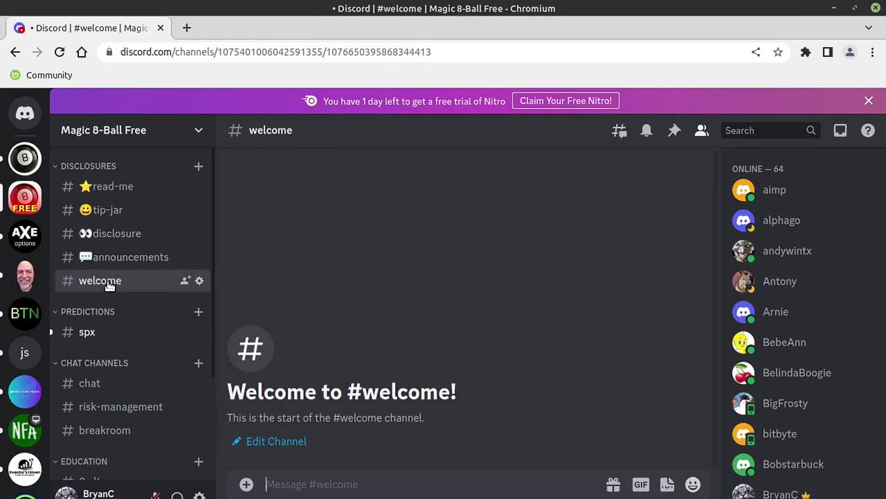
- View the spx channel's 10:31 AM prediction and highlight its forecast sentence and posting time
{"action": "left_click", "coordinate": [105, 331]}
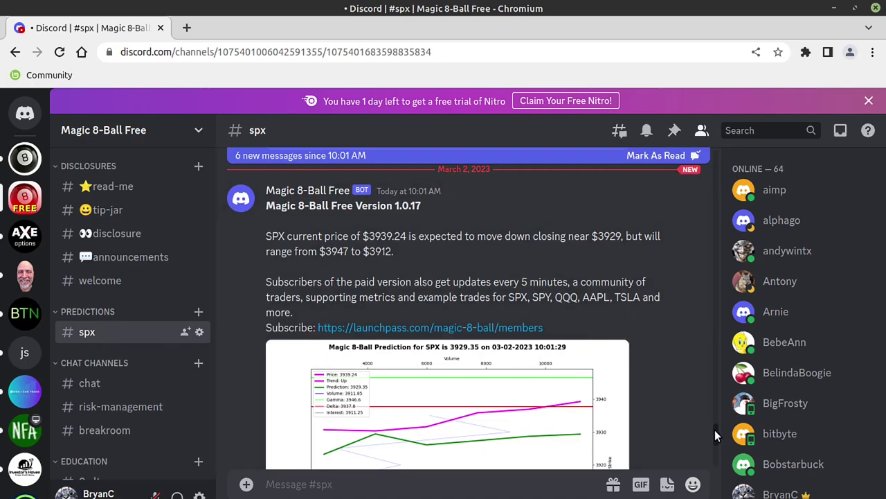
{"action": "left_click_drag", "start_coordinate": [715, 430], "coordinate": [711, 451]}
{"action": "scroll", "coordinate": [690, 442], "scroll_direction": "down", "scroll_amount": 8}
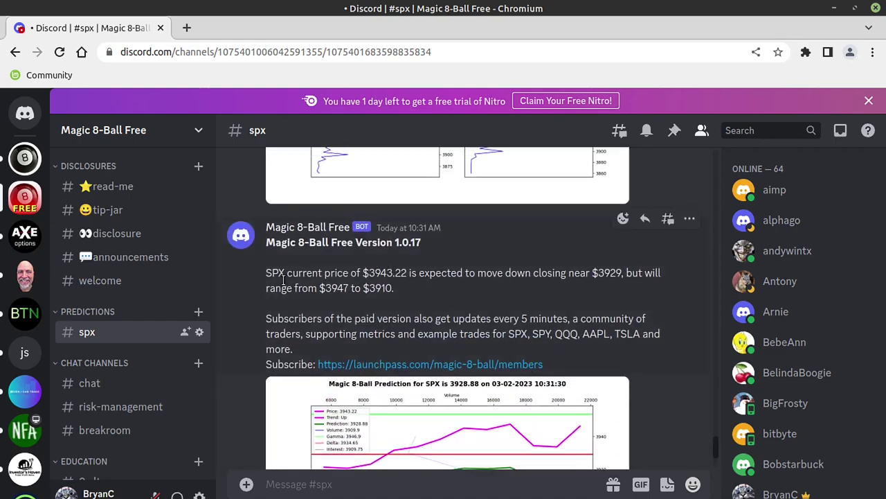
{"action": "left_click_drag", "start_coordinate": [264, 273], "coordinate": [405, 289]}
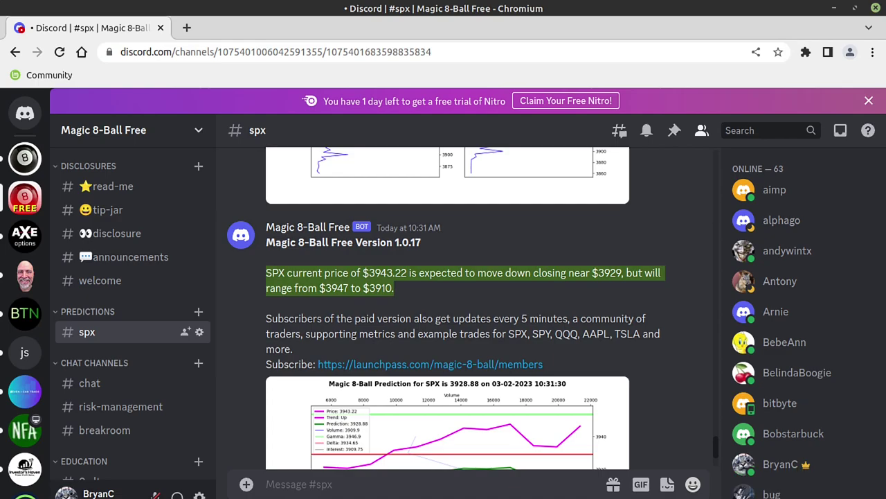
{"action": "left_click", "coordinate": [444, 289]}
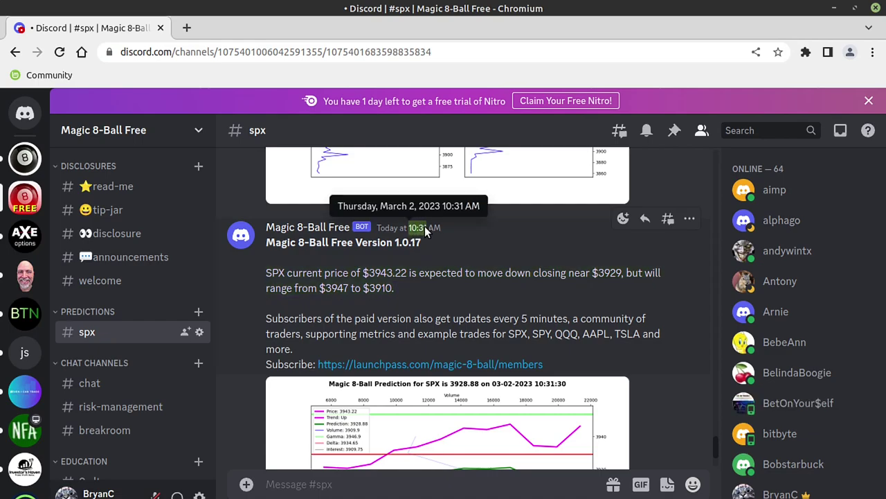
{"action": "left_click_drag", "start_coordinate": [424, 227], "coordinate": [408, 227]}
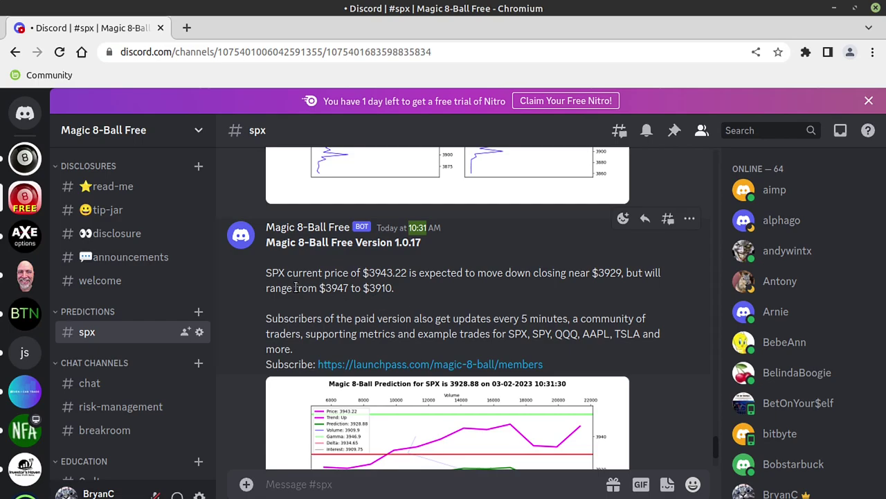
- Highlight the current price, expected direction and closing price in the 10:31 AM SPX forecast, and finally the whole sentence
{"action": "left_click", "coordinate": [268, 272]}
{"action": "left_click_drag", "start_coordinate": [363, 273], "coordinate": [413, 269]}
{"action": "left_click", "coordinate": [424, 278]}
{"action": "double_click", "coordinate": [514, 273]}
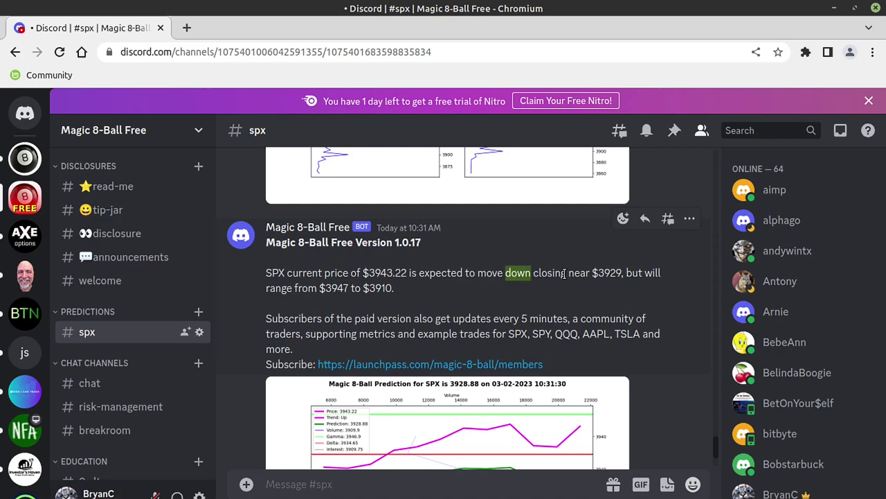
{"action": "left_click_drag", "start_coordinate": [599, 272], "coordinate": [622, 273]}
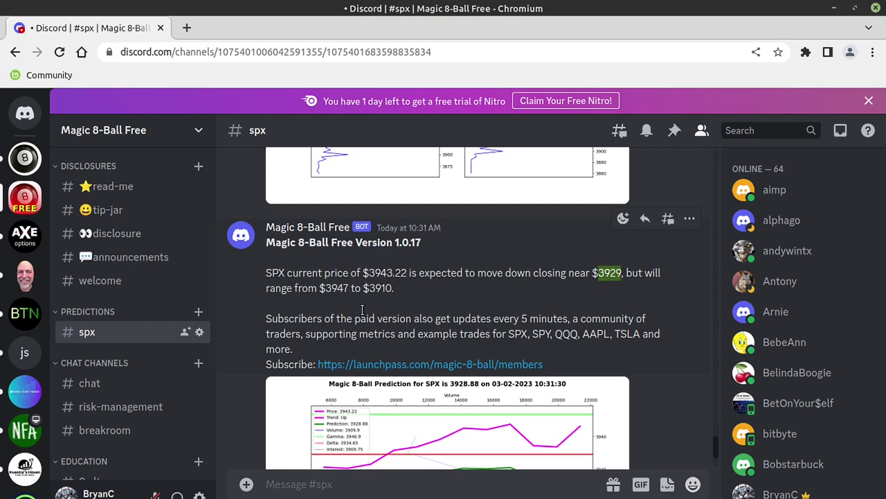
{"action": "left_click_drag", "start_coordinate": [370, 288], "coordinate": [272, 273]}
{"action": "left_click", "coordinate": [431, 304]}
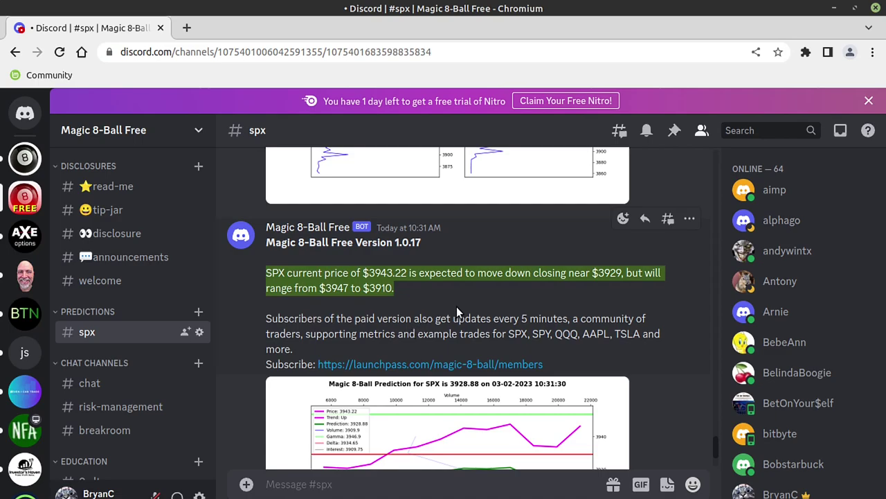
- View the subscription page linked in the SPX prediction, highlight its free trial offer, and close the page
{"action": "scroll", "coordinate": [456, 306], "scroll_direction": "down", "scroll_amount": 3}
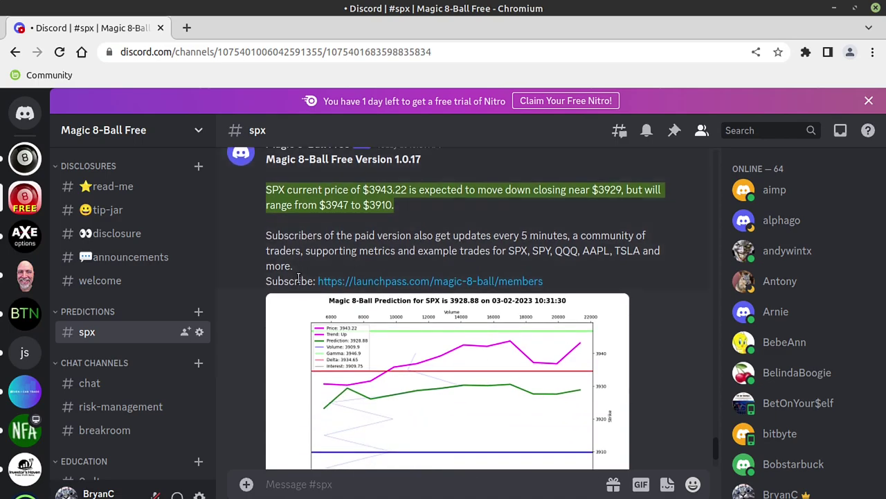
{"action": "left_click", "coordinate": [482, 282]}
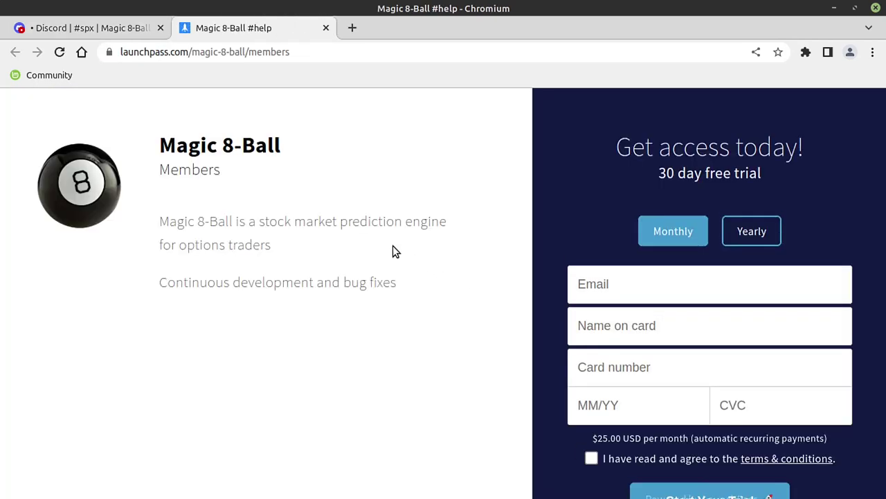
{"action": "left_click_drag", "start_coordinate": [659, 173], "coordinate": [744, 173]}
{"action": "left_click", "coordinate": [326, 28]}
- View the 10:31 SPX prediction chart at full size in the browser, and return to the spx channel
{"action": "scroll", "coordinate": [603, 274], "scroll_direction": "down", "scroll_amount": 3}
{"action": "scroll", "coordinate": [534, 273], "scroll_direction": "up", "scroll_amount": 2}
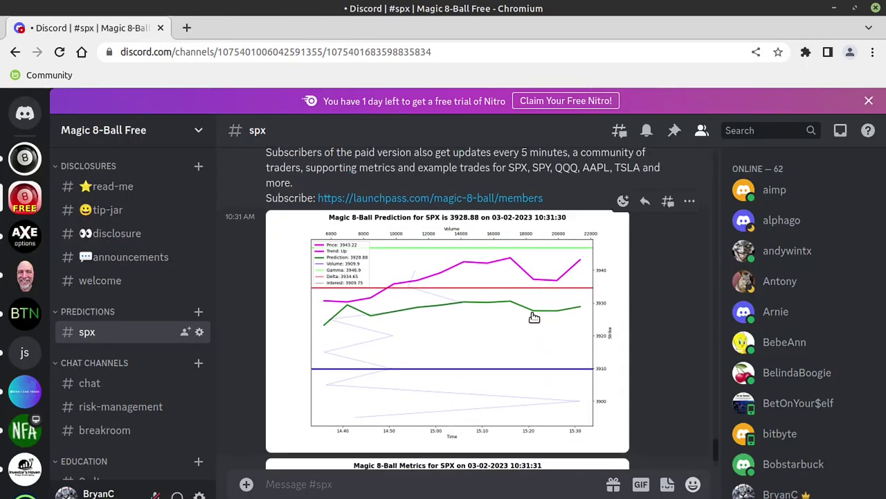
{"action": "left_click", "coordinate": [532, 314]}
{"action": "left_click", "coordinate": [270, 453]}
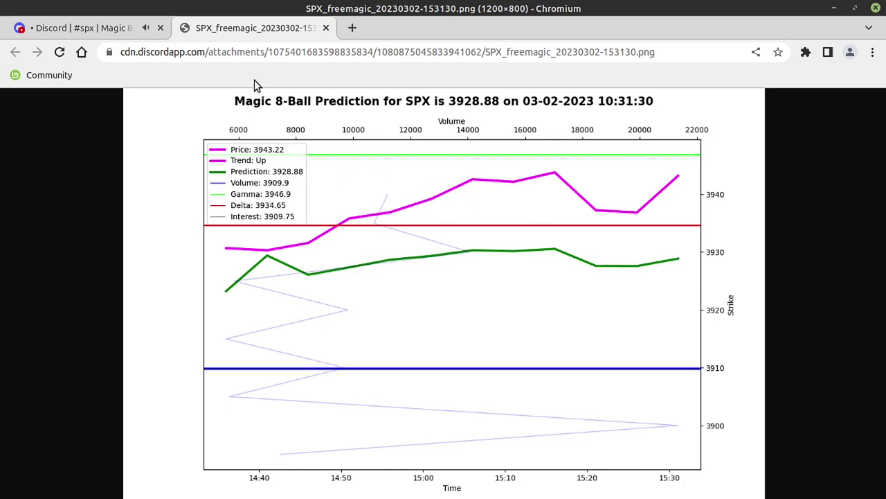
{"action": "left_click", "coordinate": [325, 28]}
{"action": "key", "text": "Escape"}
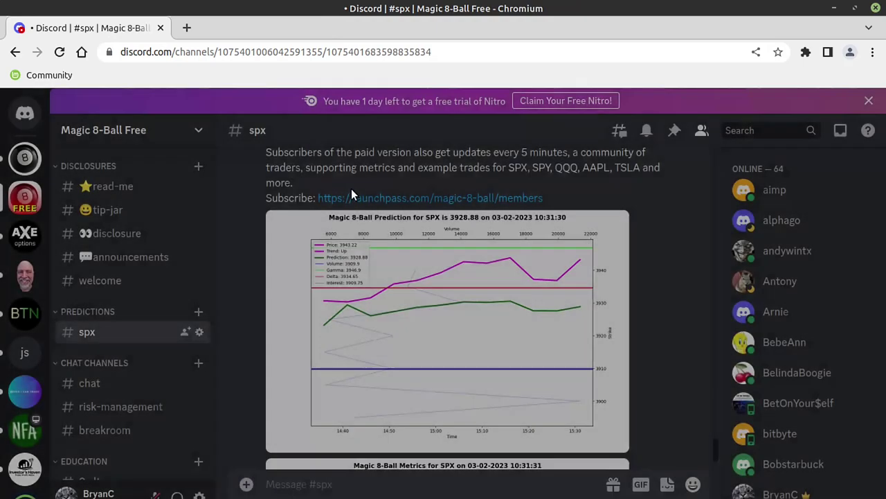
- View the 10:31 SPX metrics chart with the four exposure plots at full size, and close it
{"action": "scroll", "coordinate": [358, 197], "scroll_direction": "down", "scroll_amount": 4}
{"action": "left_click", "coordinate": [453, 316]}
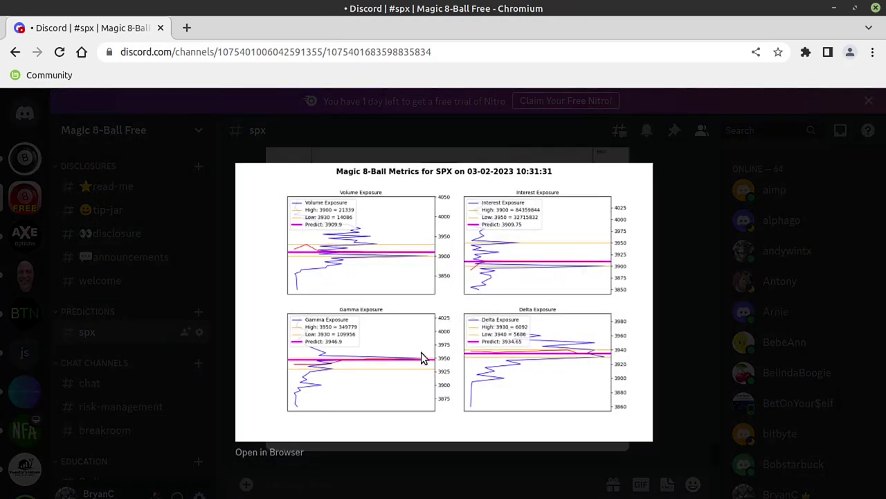
{"action": "left_click", "coordinate": [277, 452]}
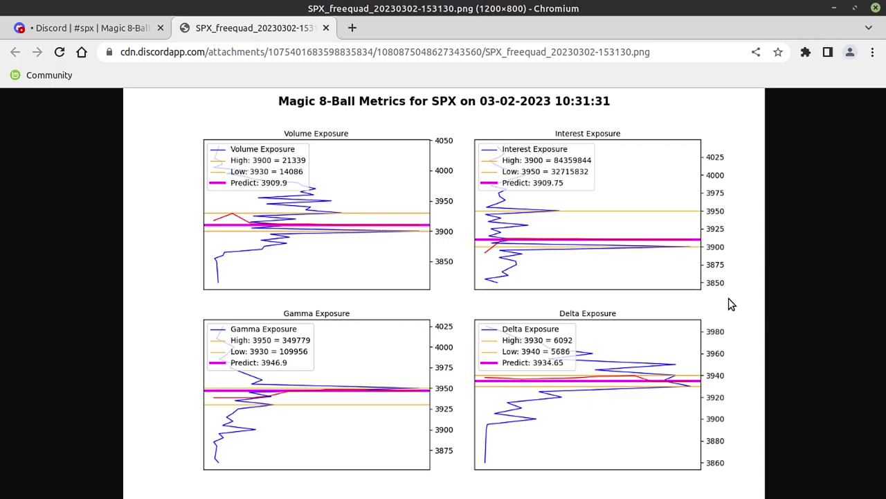
{"action": "left_click", "coordinate": [325, 28]}
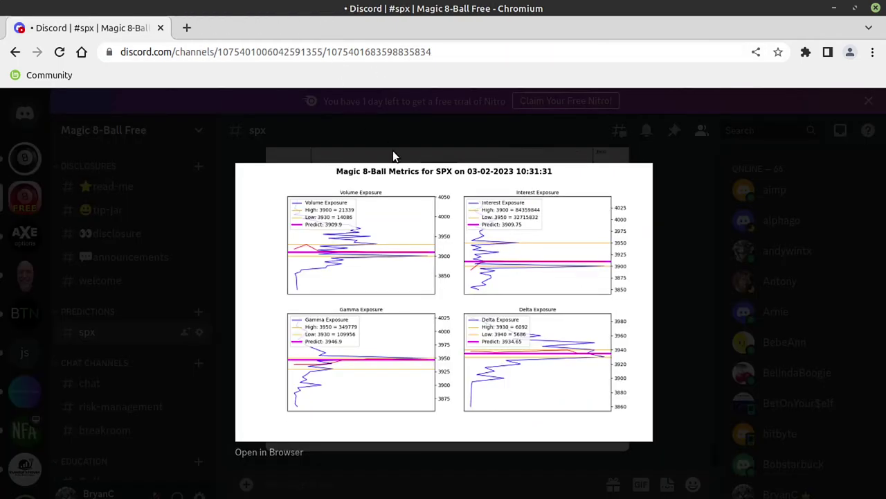
{"action": "left_click", "coordinate": [392, 133]}
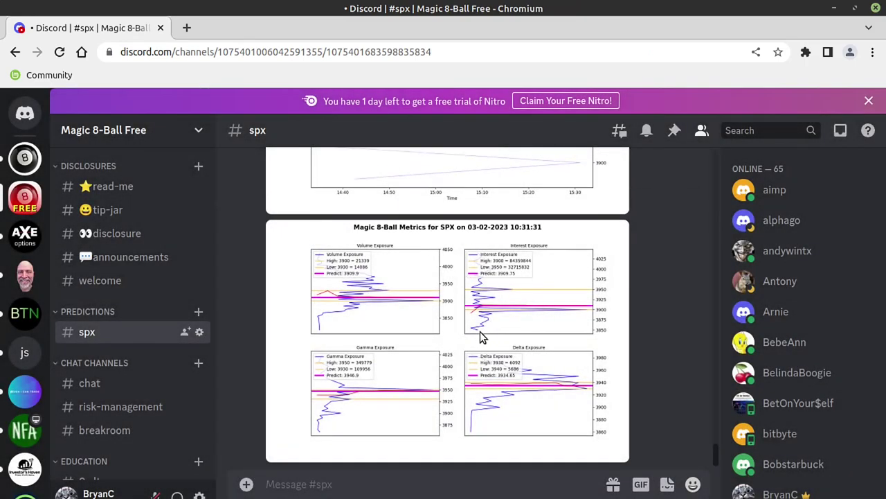
- Review the 10:31 AM SPX prediction message again together with its prediction and metrics charts
{"action": "scroll", "coordinate": [481, 331], "scroll_direction": "down", "scroll_amount": 5}
{"action": "scroll", "coordinate": [484, 331], "scroll_direction": "up", "scroll_amount": 2}
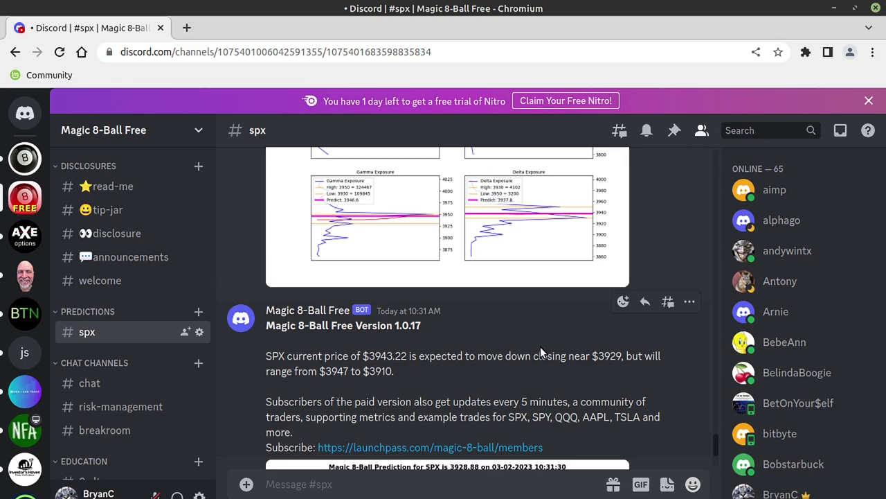
{"action": "scroll", "coordinate": [540, 347], "scroll_direction": "down", "scroll_amount": 5}
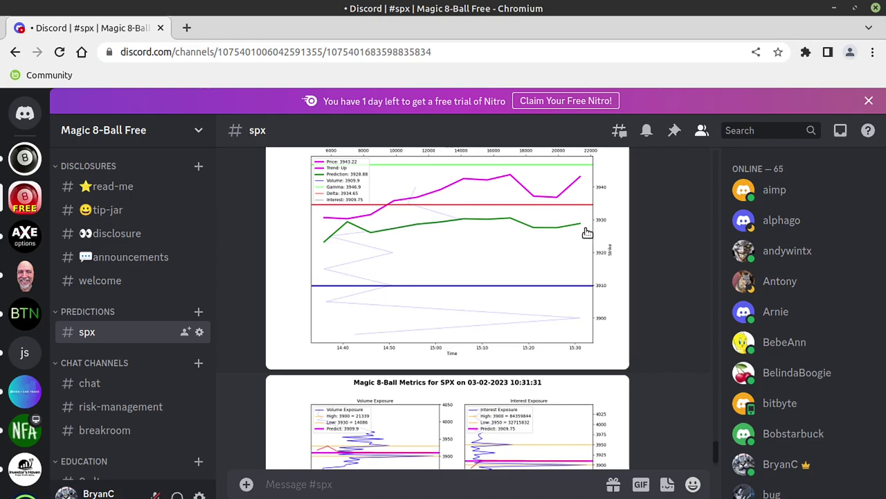
{"action": "scroll", "coordinate": [610, 270], "scroll_direction": "down", "scroll_amount": 3}
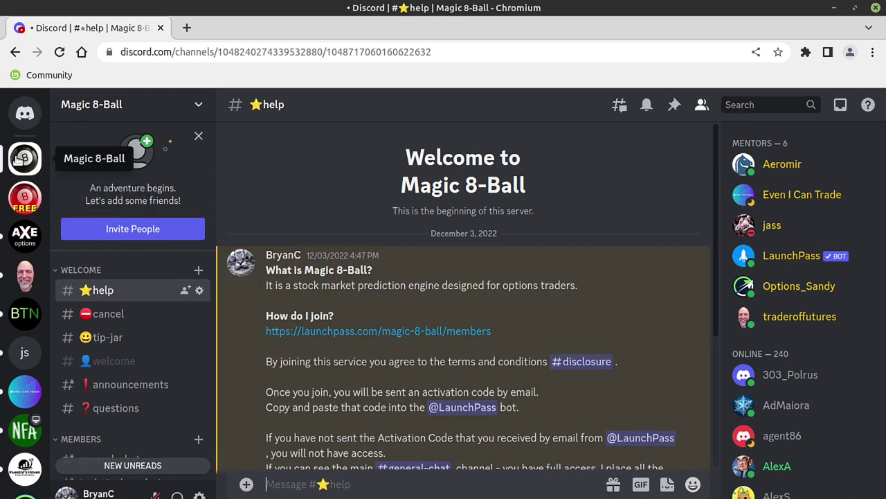
- Switch to the paid Magic 8-Ball server, check the free trial on the help channel's join page, and close that page
{"action": "left_click", "coordinate": [18, 160]}
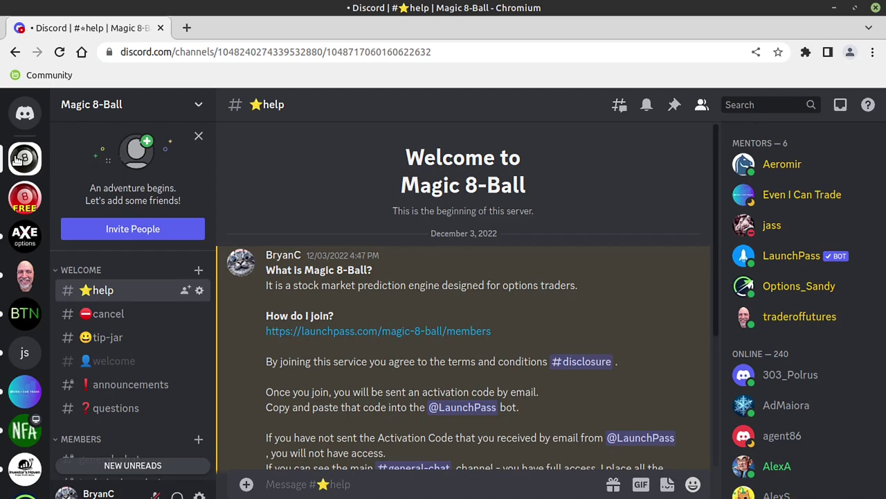
{"action": "left_click", "coordinate": [400, 330]}
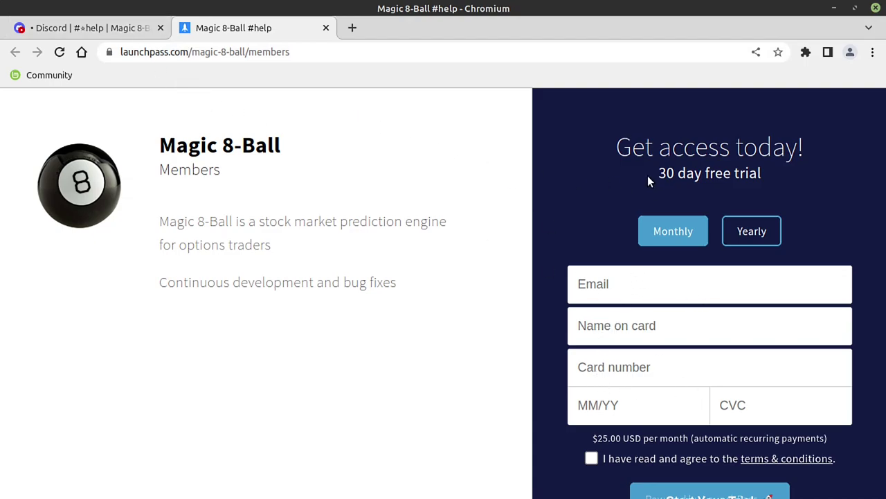
{"action": "left_click_drag", "start_coordinate": [650, 180], "coordinate": [779, 182]}
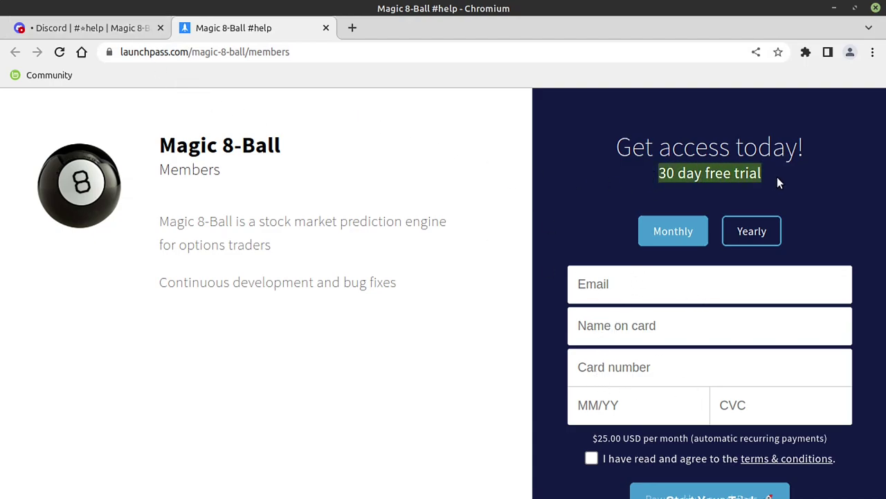
{"action": "left_click", "coordinate": [326, 28]}
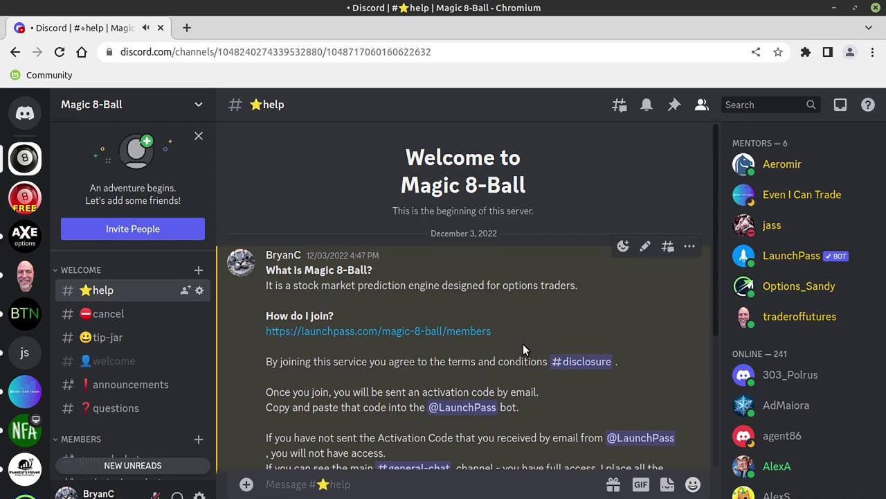
- Draft placeholder text to the LaunchPass bot from its profile card, clear it unsent, and close the card
{"action": "left_click", "coordinate": [454, 409]}
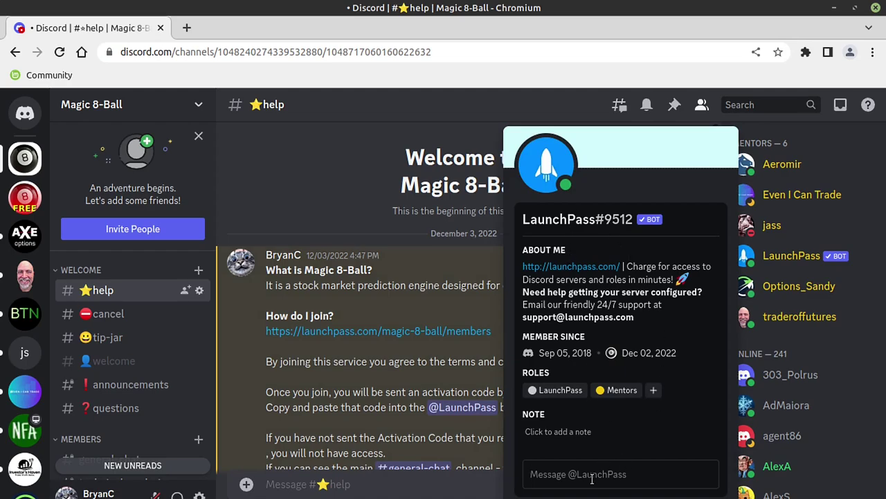
{"action": "type", "text": "dlfsldfjsdalk"}
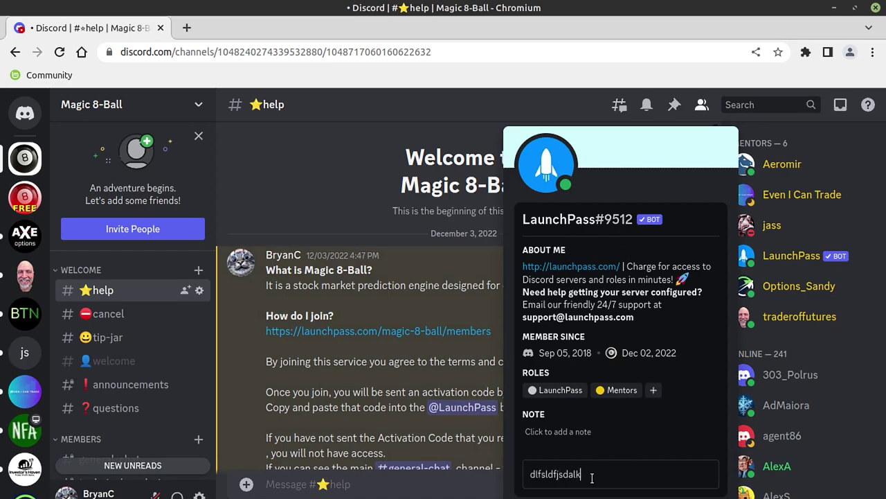
{"action": "key", "text": "BackSpace"}
{"action": "key", "text": "BackSpace"}
{"action": "key", "text": "BackSpace"}
{"action": "key", "text": "BackSpace"}
{"action": "key", "text": "BackSpace"}
{"action": "key", "text": "BackSpace"}
{"action": "key", "text": "BackSpace"}
{"action": "key", "text": "BackSpace"}
{"action": "key", "text": "BackSpace"}
{"action": "key", "text": "BackSpace"}
{"action": "key", "text": "BackSpace"}
{"action": "key", "text": "BackSpace"}
{"action": "key", "text": "BackSpace"}
{"action": "left_click", "coordinate": [365, 372]}
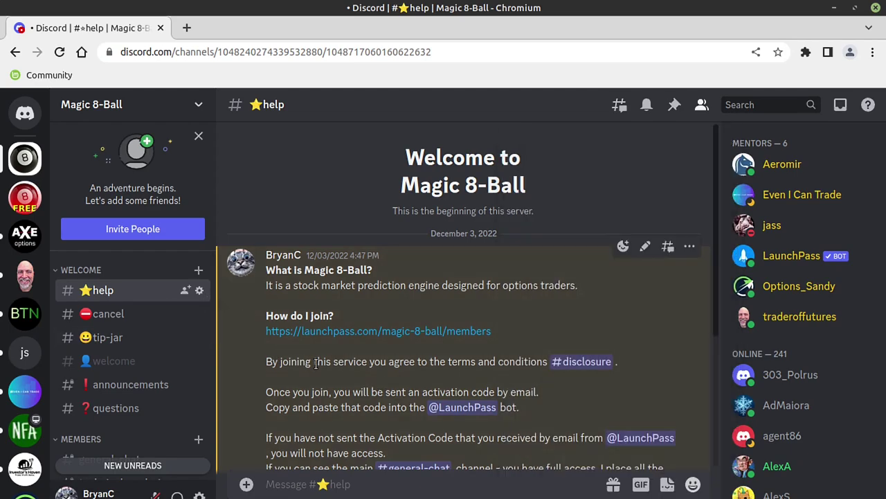
- Review how to cancel a membership through the LaunchPass bot, using the help channel, the bot's profile card and the cancel channel
{"action": "scroll", "coordinate": [325, 367], "scroll_direction": "down", "scroll_amount": 2}
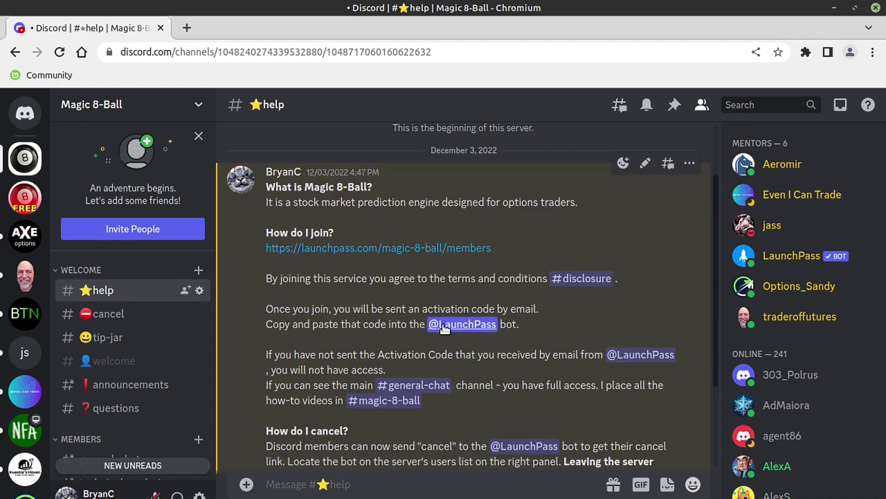
{"action": "scroll", "coordinate": [454, 334], "scroll_direction": "down", "scroll_amount": 3}
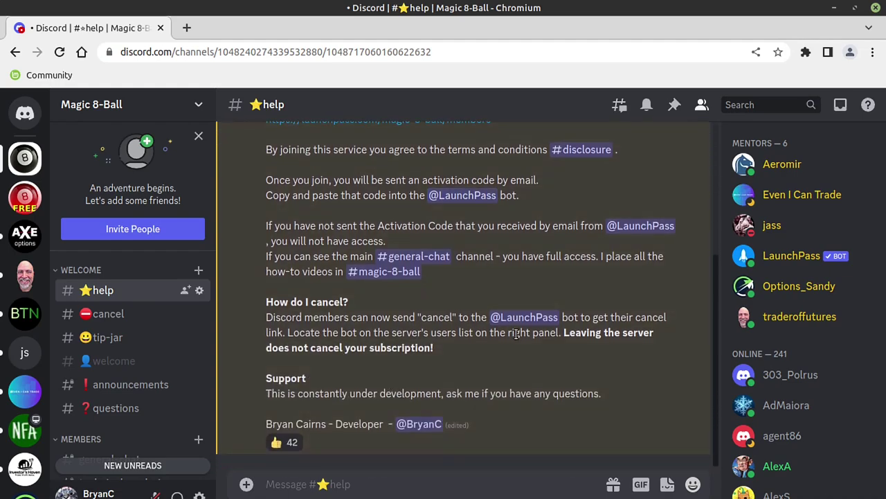
{"action": "left_click", "coordinate": [524, 320]}
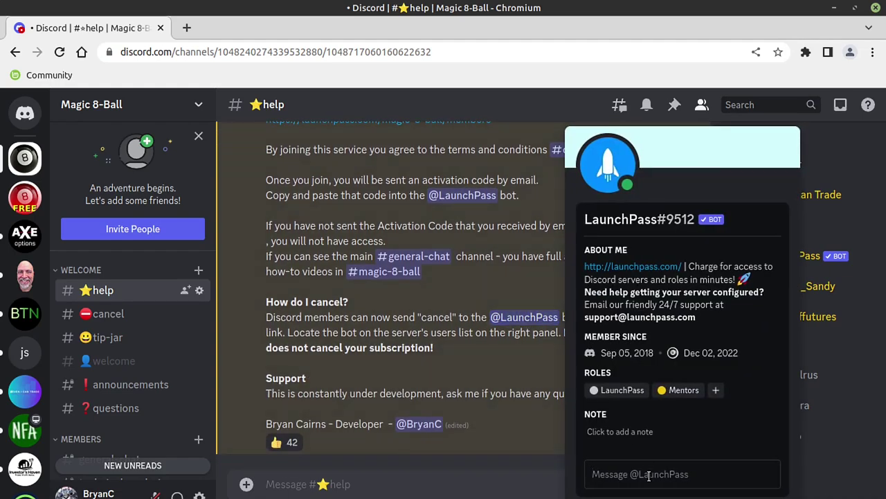
{"action": "left_click", "coordinate": [490, 361]}
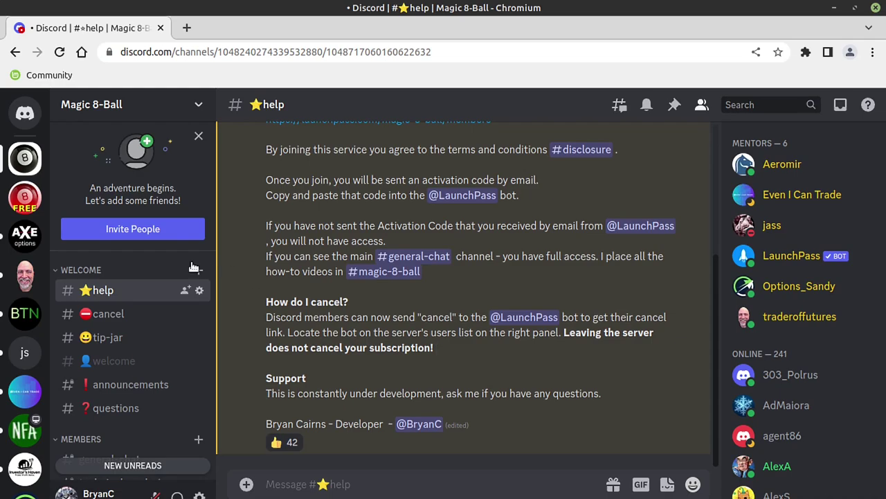
{"action": "left_click", "coordinate": [130, 316]}
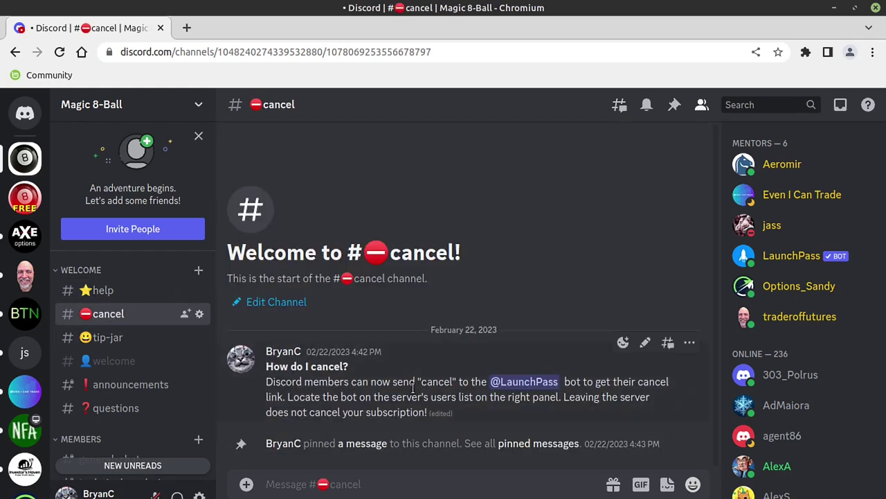
- Look through the tip-jar, welcome, announcements and questions channels of the paid server
{"action": "left_click", "coordinate": [104, 341]}
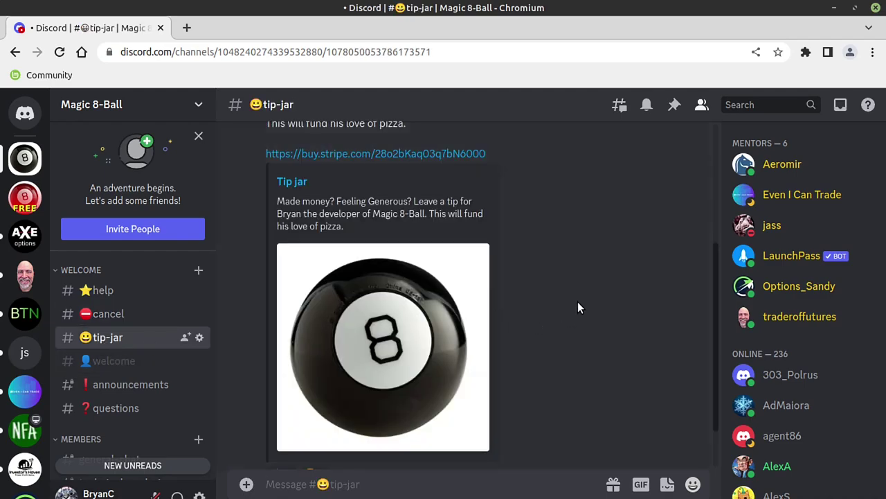
{"action": "left_click", "coordinate": [150, 366]}
{"action": "left_click", "coordinate": [157, 392]}
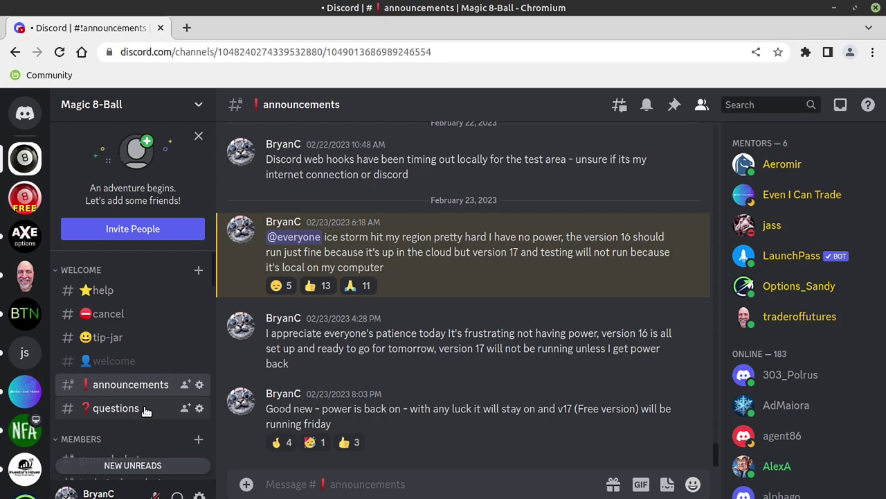
{"action": "left_click", "coordinate": [146, 409]}
- Browse the members' general-chat, bugs-and-feedback and developers channels
{"action": "scroll", "coordinate": [159, 398], "scroll_direction": "down", "scroll_amount": 2}
{"action": "scroll", "coordinate": [145, 346], "scroll_direction": "down", "scroll_amount": 2}
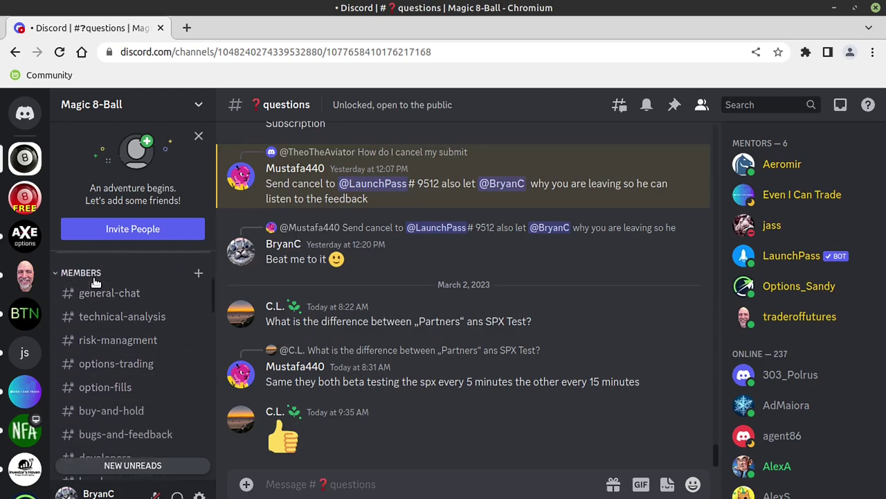
{"action": "left_click", "coordinate": [141, 296]}
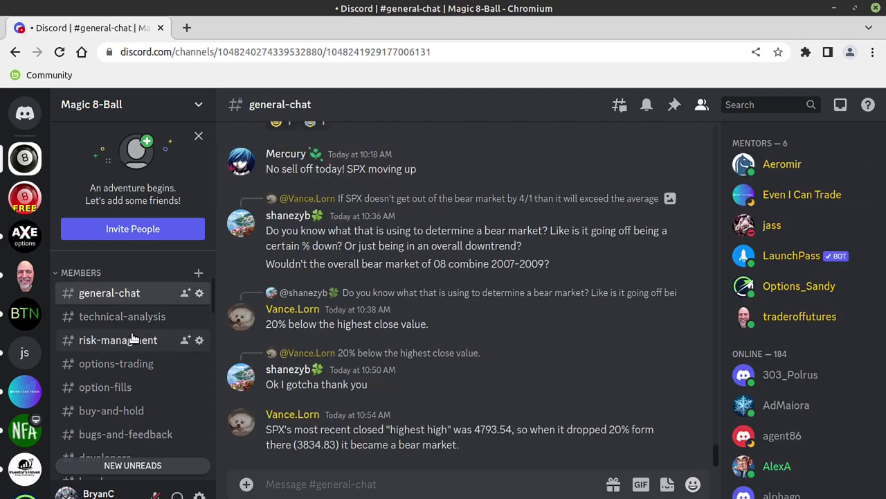
{"action": "scroll", "coordinate": [133, 365], "scroll_direction": "down", "scroll_amount": 2}
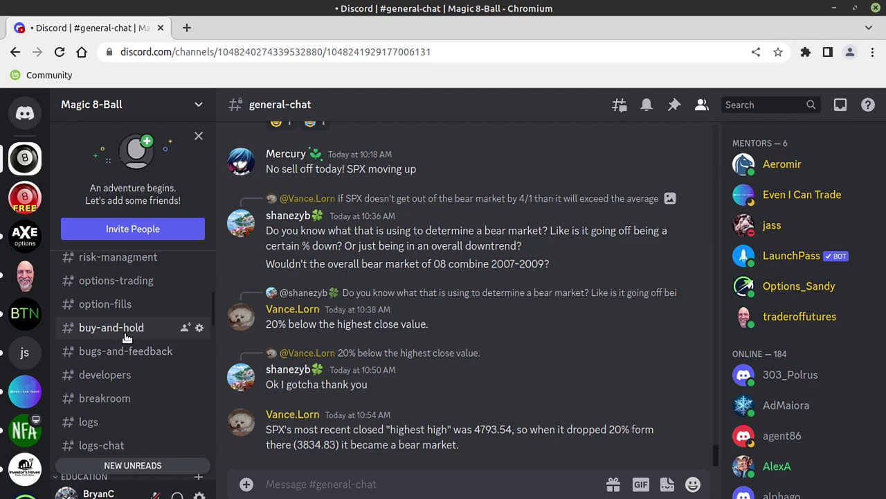
{"action": "left_click", "coordinate": [129, 352]}
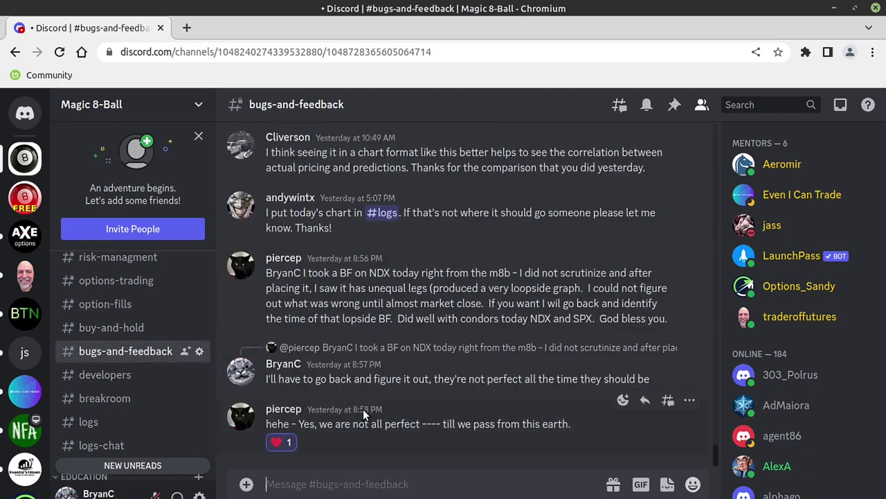
{"action": "left_click", "coordinate": [117, 375]}
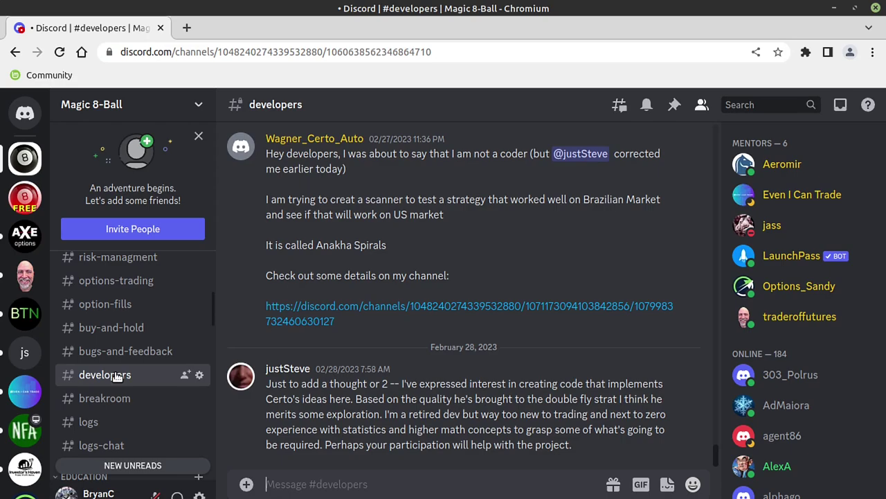
- Open the breakroom channel and look at the food photos shared there
{"action": "scroll", "coordinate": [117, 375], "scroll_direction": "down", "scroll_amount": 5}
{"action": "scroll", "coordinate": [120, 339], "scroll_direction": "up", "scroll_amount": 3}
{"action": "left_click", "coordinate": [121, 318]}
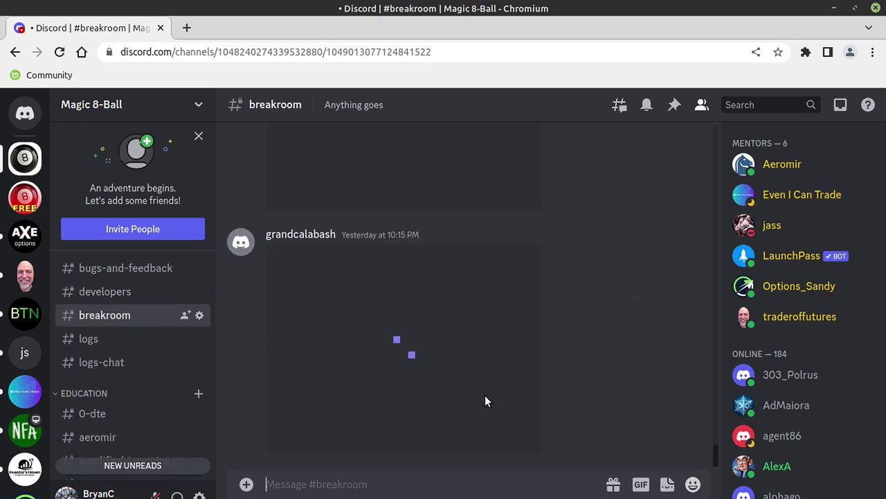
{"action": "scroll", "coordinate": [535, 406], "scroll_direction": "up", "scroll_amount": 3}
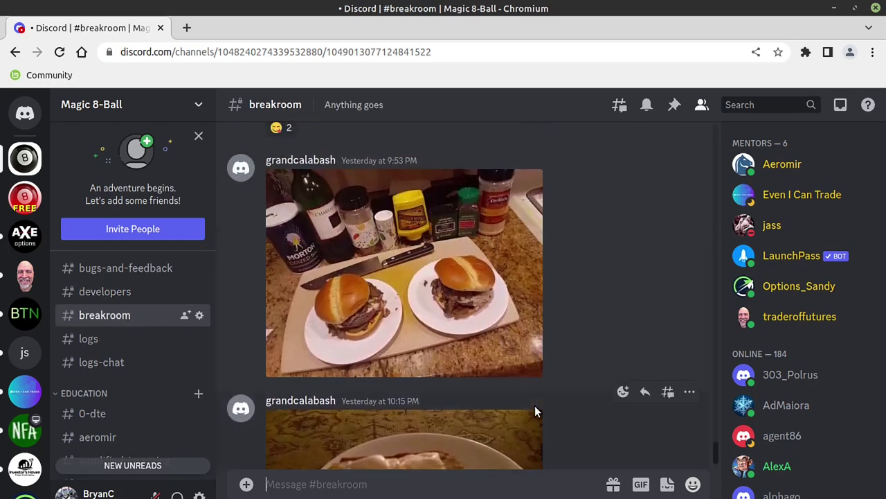
- In the logs channel, view the March 1 SPX comparison 16vs17.png at full size in the browser, and close it
{"action": "left_click", "coordinate": [113, 342]}
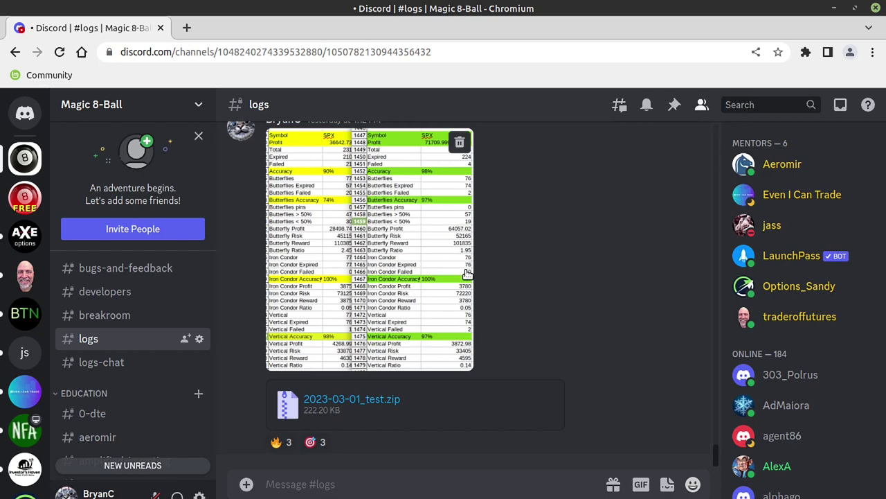
{"action": "scroll", "coordinate": [465, 270], "scroll_direction": "up", "scroll_amount": 3}
{"action": "scroll", "coordinate": [416, 389], "scroll_direction": "down", "scroll_amount": 2}
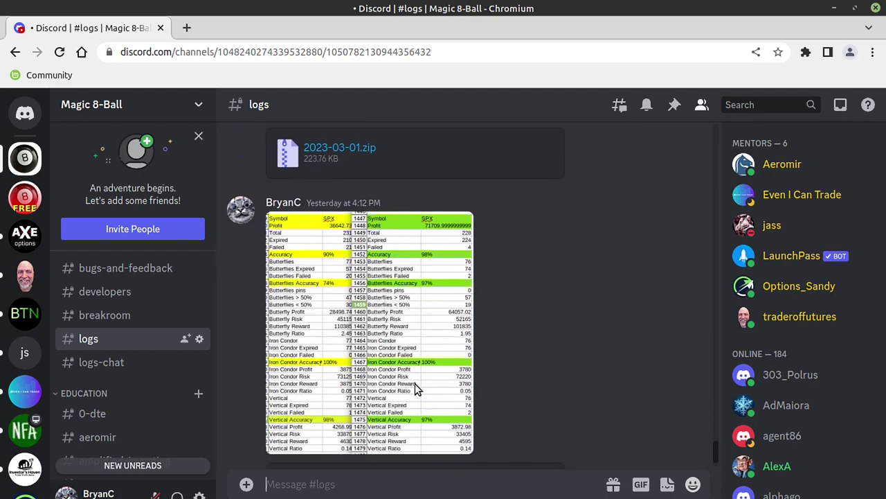
{"action": "left_click", "coordinate": [412, 361]}
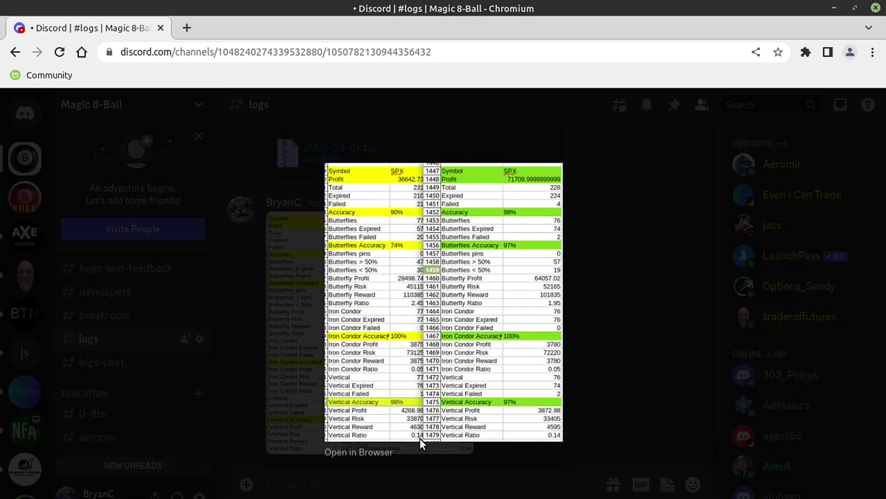
{"action": "left_click", "coordinate": [374, 459]}
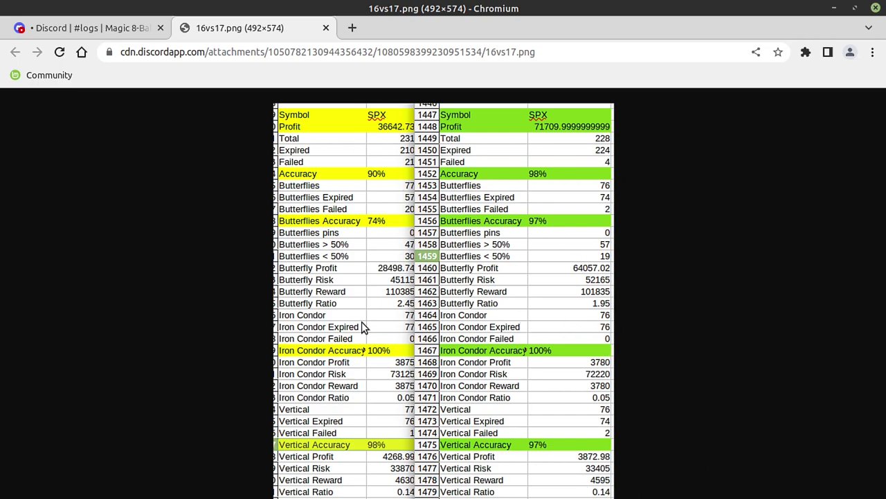
{"action": "left_click", "coordinate": [326, 28]}
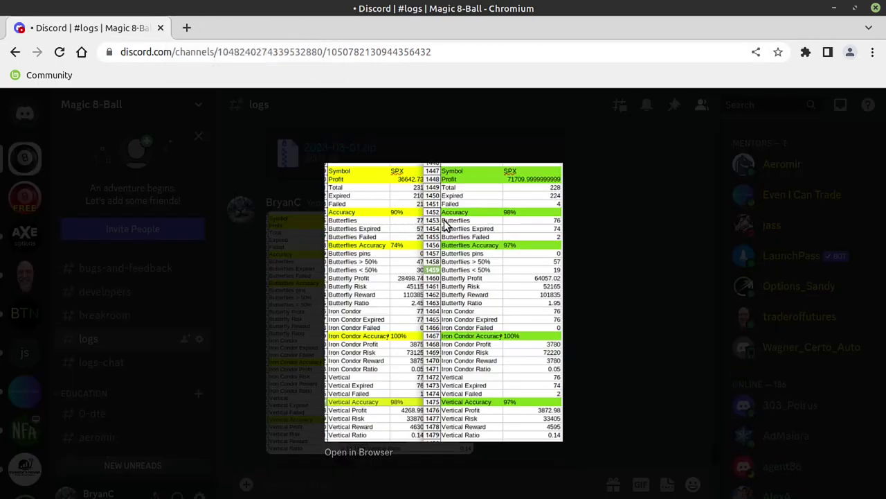
{"action": "left_click", "coordinate": [615, 209]}
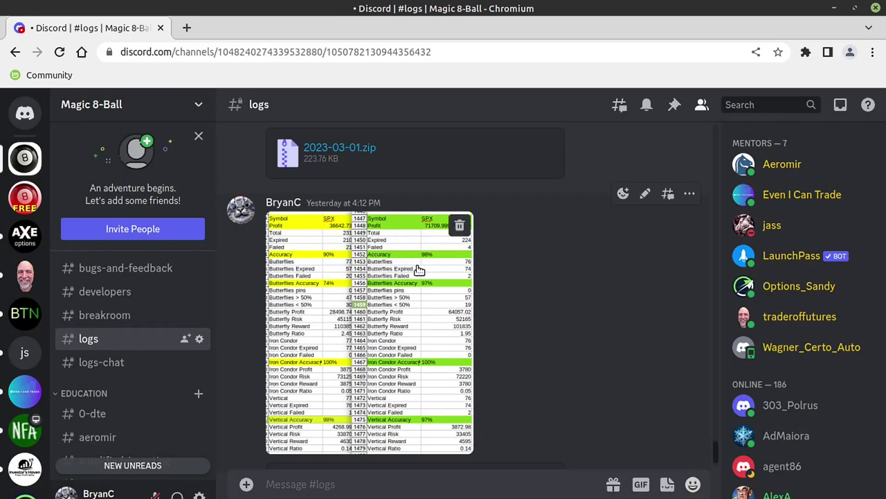
- Find the 02/28/2023 SPX comparison image in the logs channel, view it at full size in the browser, and close it
{"action": "scroll", "coordinate": [420, 266], "scroll_direction": "up", "scroll_amount": 6}
{"action": "scroll", "coordinate": [420, 267], "scroll_direction": "up", "scroll_amount": 5}
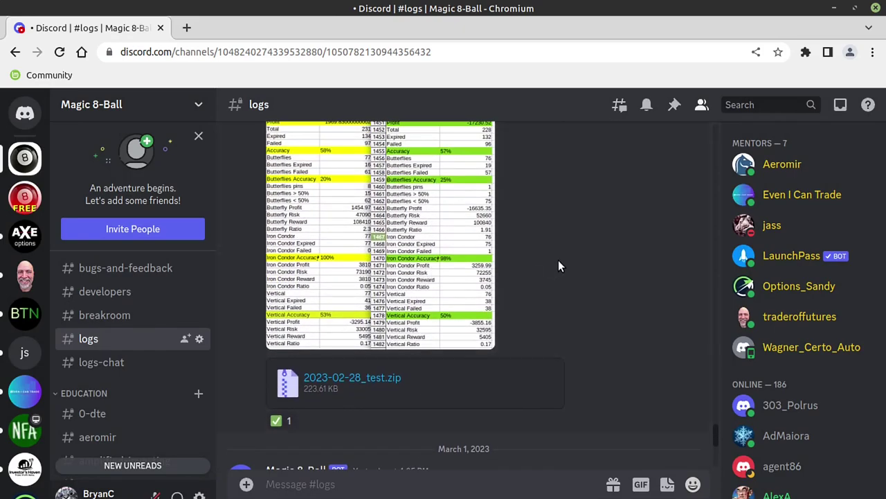
{"action": "left_click", "coordinate": [477, 317]}
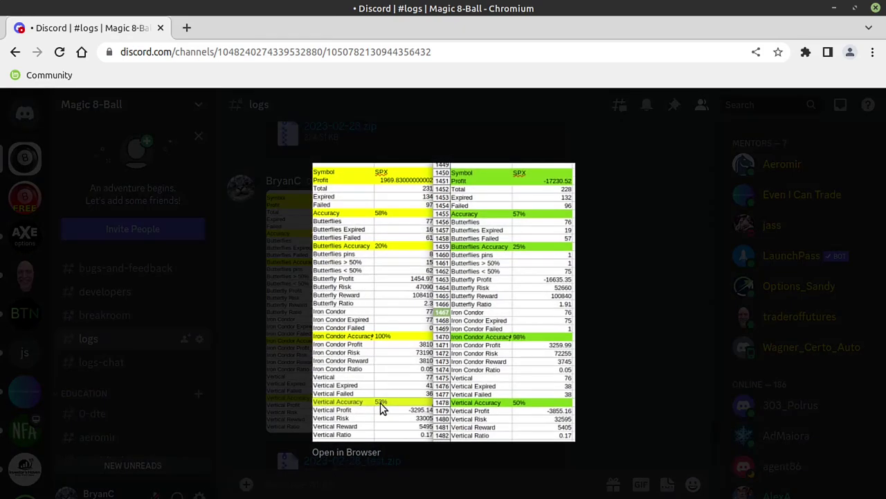
{"action": "left_click", "coordinate": [357, 452]}
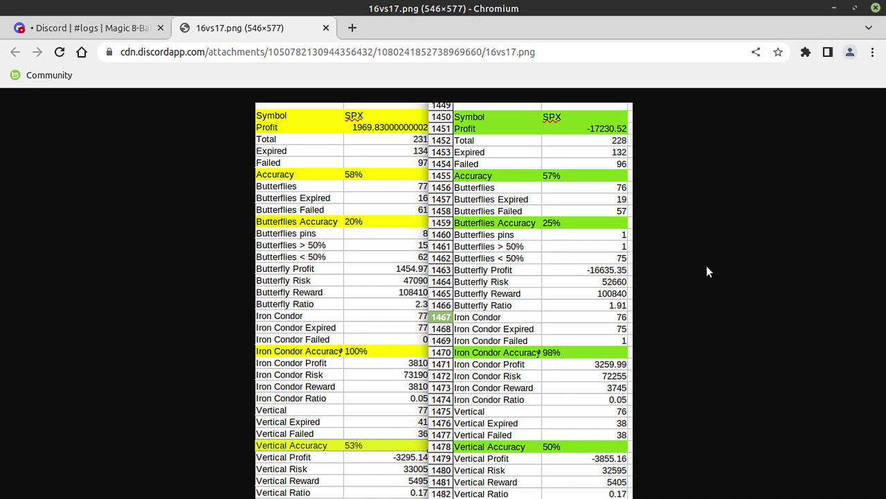
{"action": "left_click", "coordinate": [326, 28]}
{"action": "left_click", "coordinate": [618, 250]}
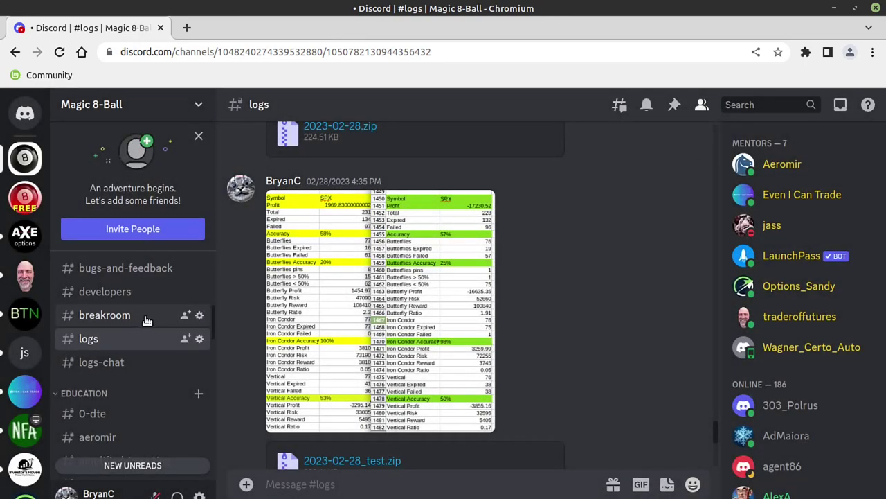
- Browse the Education section's amplified-investing, axe-options and buy-the-numbers channels
{"action": "scroll", "coordinate": [147, 317], "scroll_direction": "down", "scroll_amount": 3}
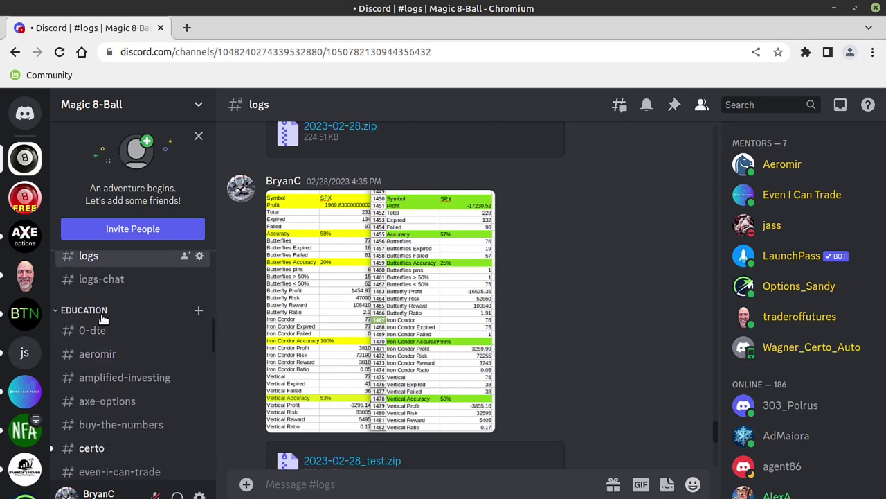
{"action": "scroll", "coordinate": [104, 320], "scroll_direction": "down", "scroll_amount": 3}
{"action": "scroll", "coordinate": [104, 402], "scroll_direction": "up", "scroll_amount": 3}
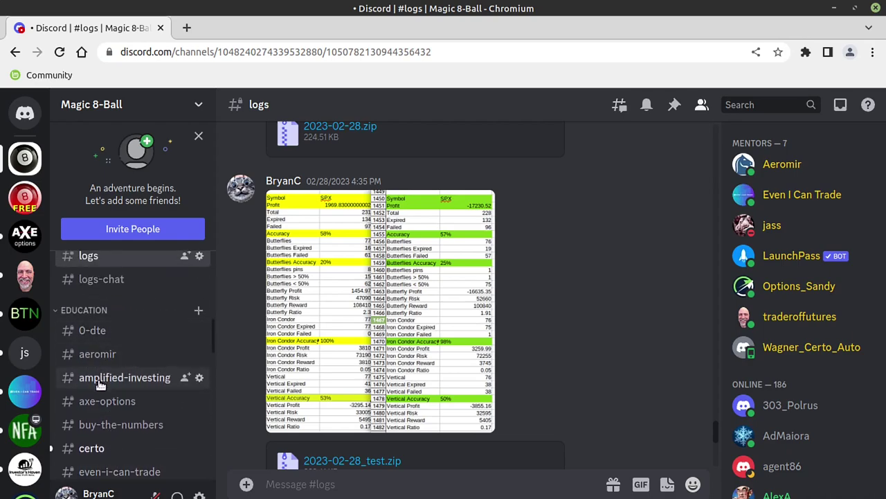
{"action": "left_click", "coordinate": [99, 382]}
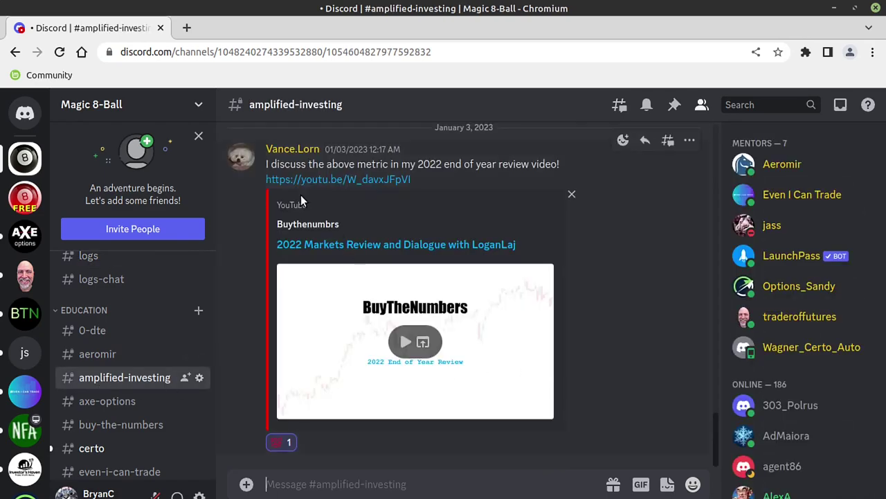
{"action": "left_click", "coordinate": [113, 401]}
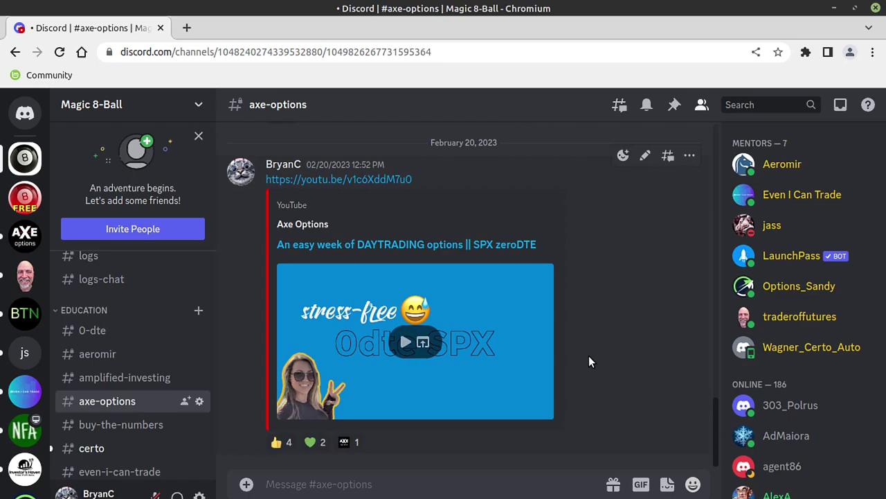
{"action": "left_click", "coordinate": [150, 426]}
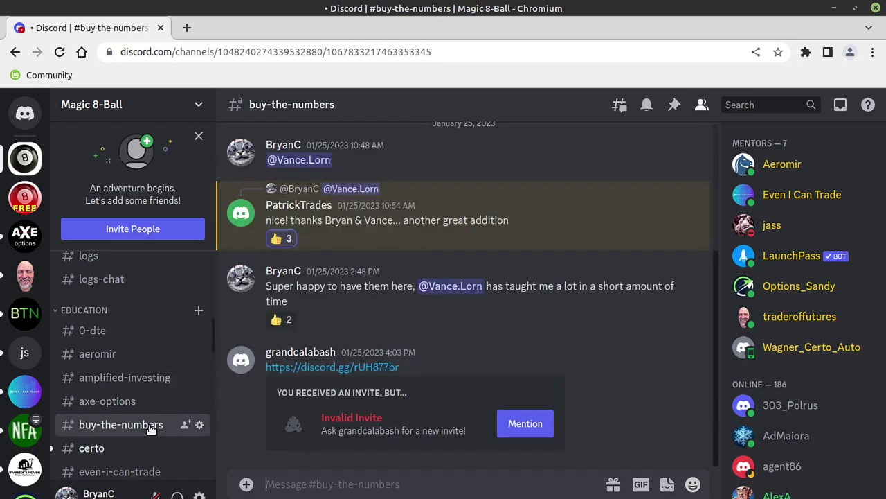
- Open the certo education channel and read through the new messages about butterfly and strangle trades
{"action": "scroll", "coordinate": [150, 426], "scroll_direction": "down", "scroll_amount": 3}
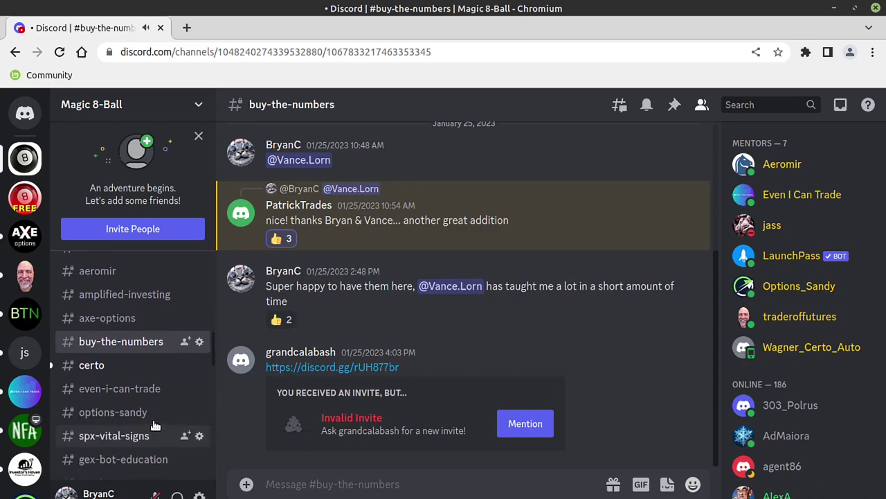
{"action": "left_click", "coordinate": [97, 377]}
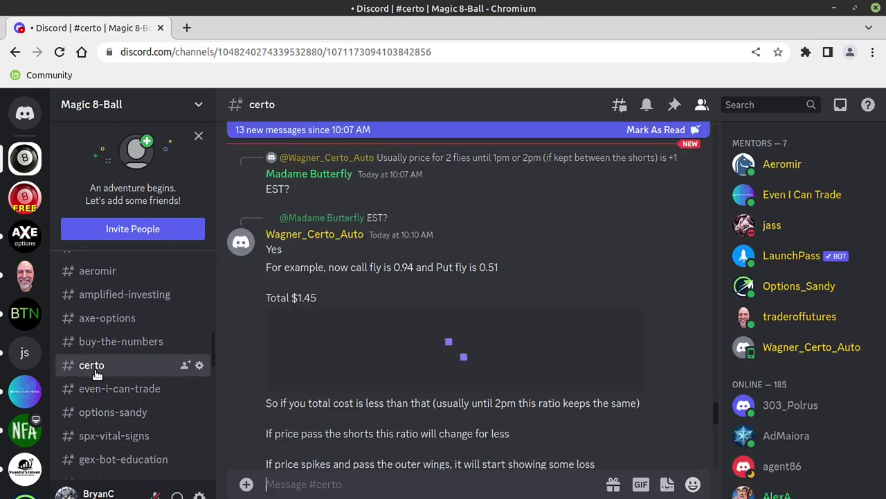
{"action": "scroll", "coordinate": [551, 425], "scroll_direction": "down", "scroll_amount": 5}
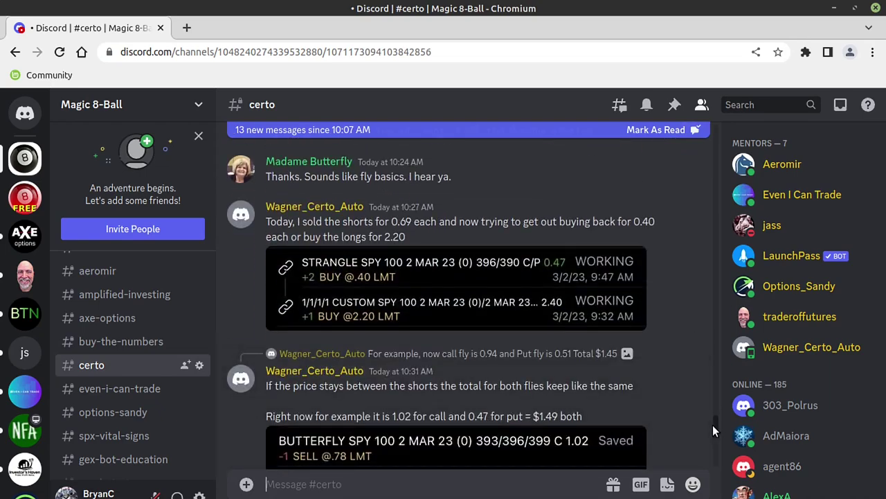
- Skim to the end of certo and browse the even-i-can-trade, options-sandy, spx-vital-signs and gex-bot-education channels
{"action": "scroll", "coordinate": [714, 429], "scroll_direction": "down", "scroll_amount": 10}
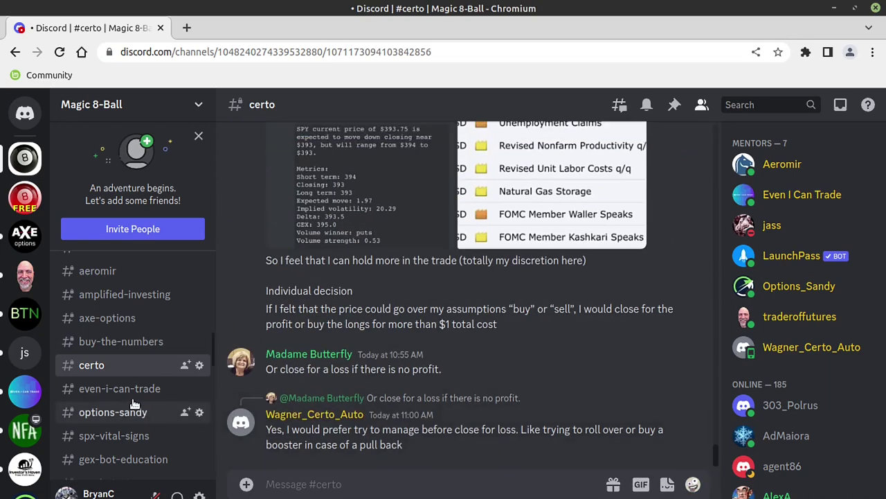
{"action": "left_click", "coordinate": [155, 390]}
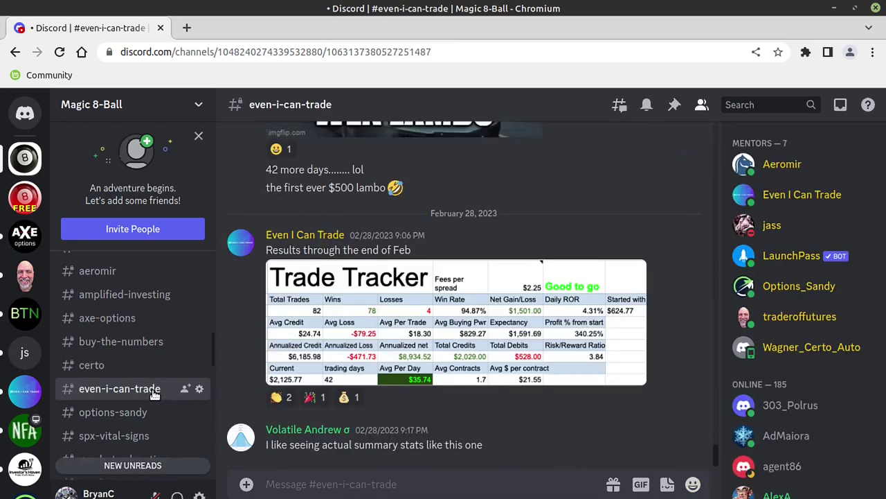
{"action": "scroll", "coordinate": [145, 374], "scroll_direction": "down", "scroll_amount": 2}
{"action": "left_click", "coordinate": [128, 335]}
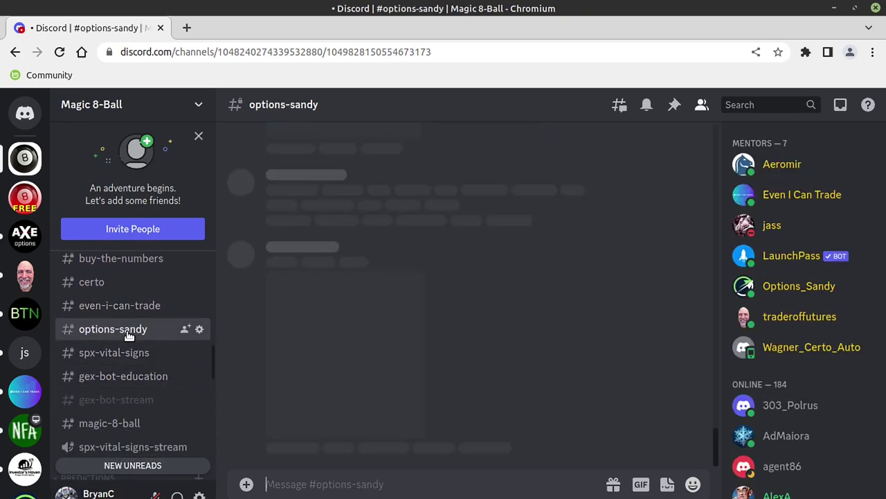
{"action": "left_click", "coordinate": [130, 355]}
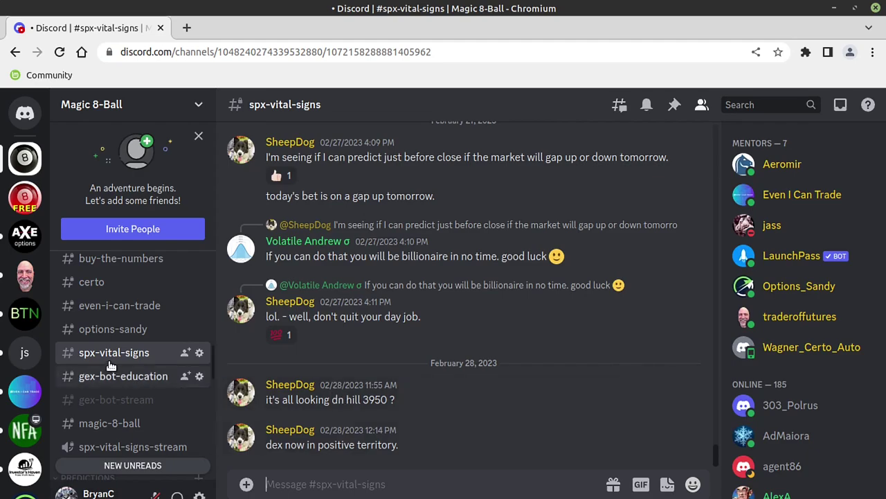
{"action": "left_click", "coordinate": [154, 385]}
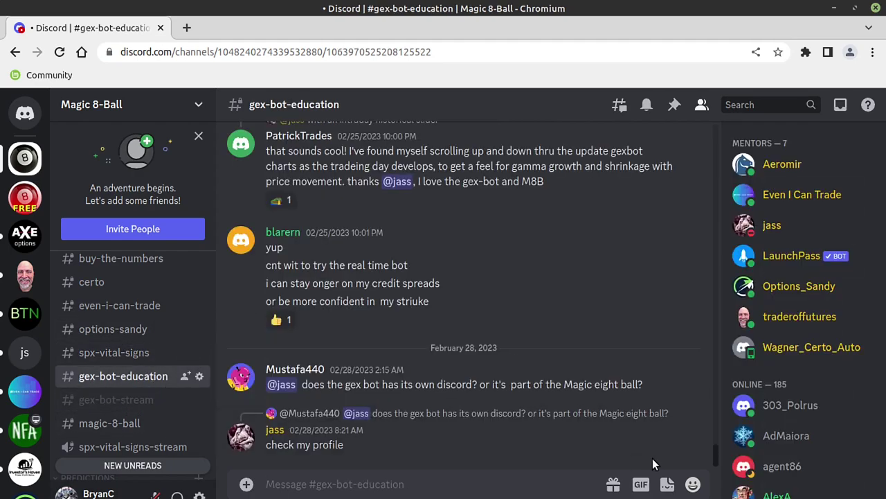
- In gex-bot-stream, view the latest SPX Gamma by Strike chart at full size in the browser, and close it
{"action": "left_click", "coordinate": [126, 395]}
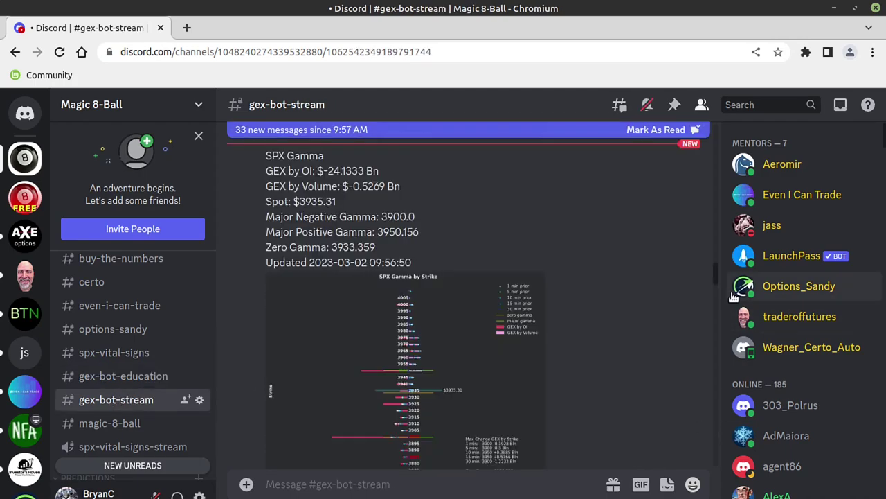
{"action": "left_click_drag", "start_coordinate": [715, 276], "coordinate": [712, 469]}
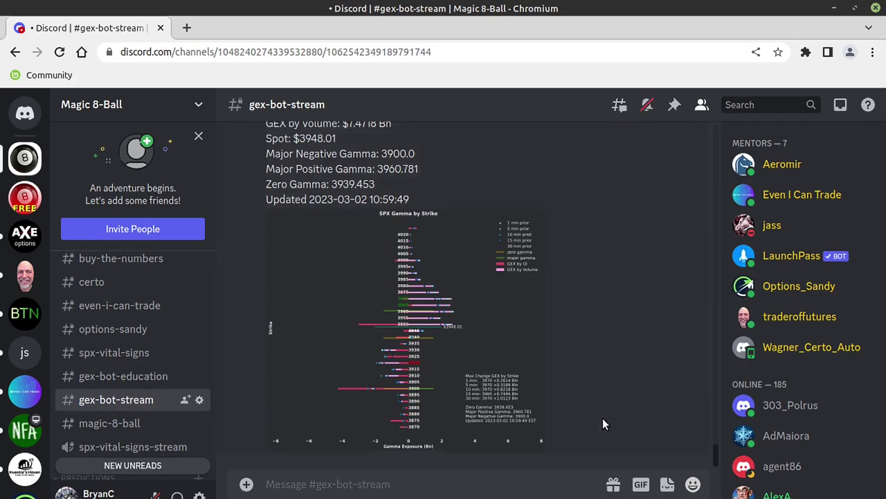
{"action": "left_click", "coordinate": [480, 334]}
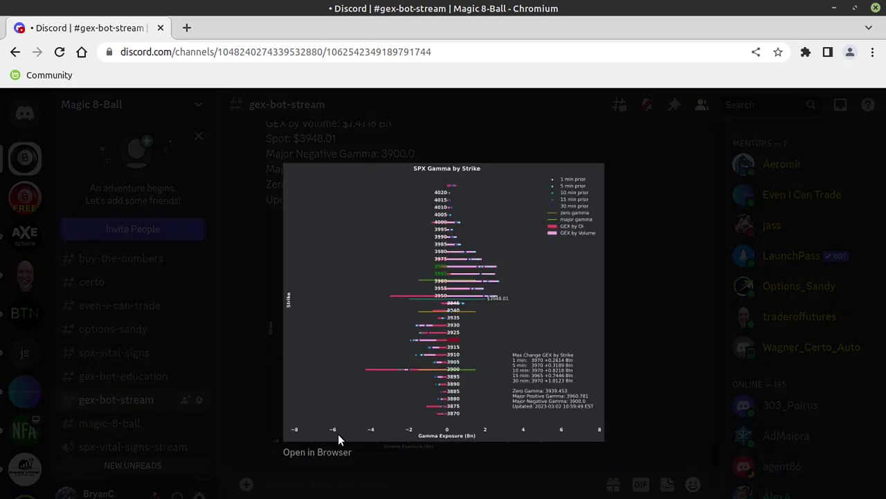
{"action": "left_click", "coordinate": [332, 450]}
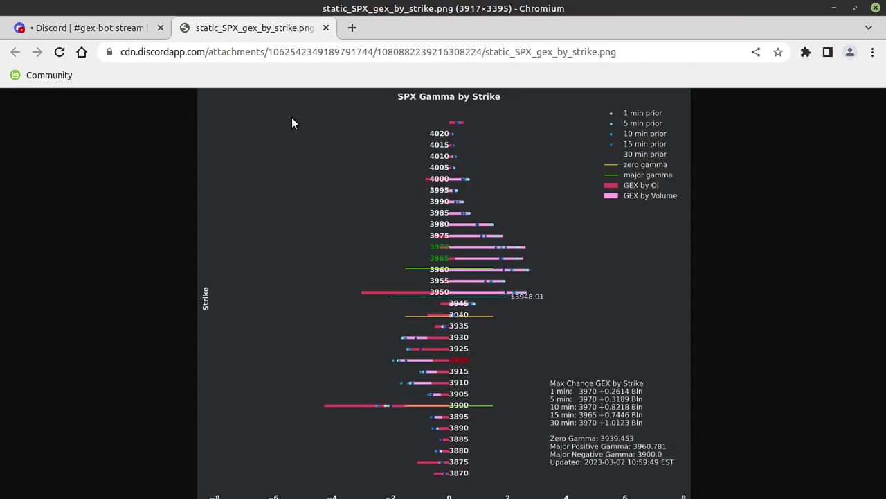
{"action": "left_click", "coordinate": [327, 28]}
{"action": "left_click", "coordinate": [467, 137]}
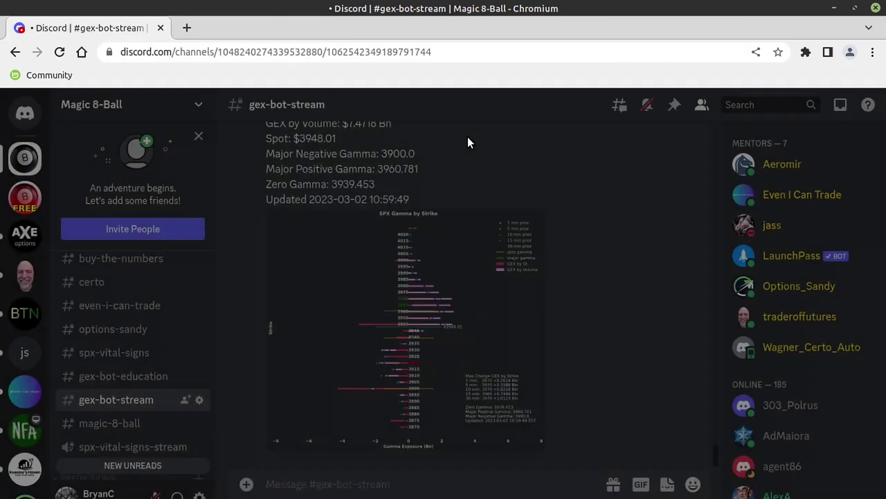
- Open the spx-test channel in the testing section and find the 11:01 AM SPX prediction, version 1.0.17
{"action": "scroll", "coordinate": [101, 292], "scroll_direction": "up", "scroll_amount": 5}
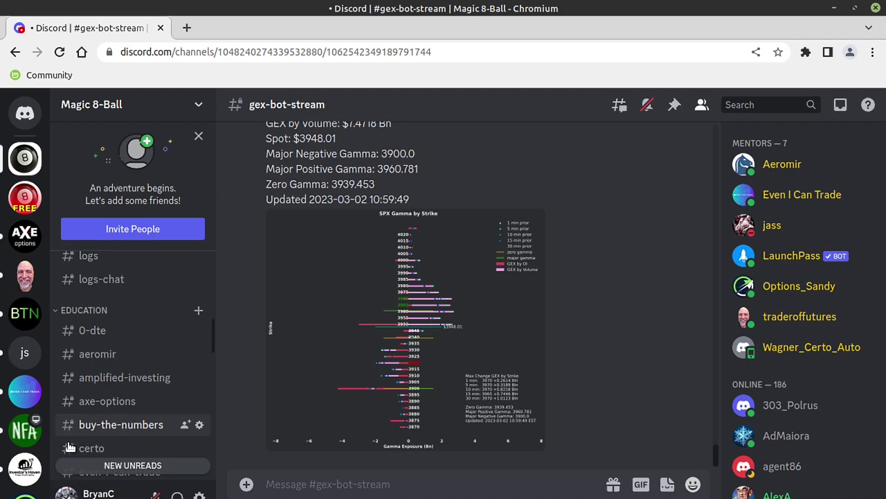
{"action": "scroll", "coordinate": [177, 353], "scroll_direction": "down", "scroll_amount": 1}
{"action": "scroll", "coordinate": [176, 353], "scroll_direction": "down", "scroll_amount": 8}
{"action": "scroll", "coordinate": [174, 352], "scroll_direction": "down", "scroll_amount": 1}
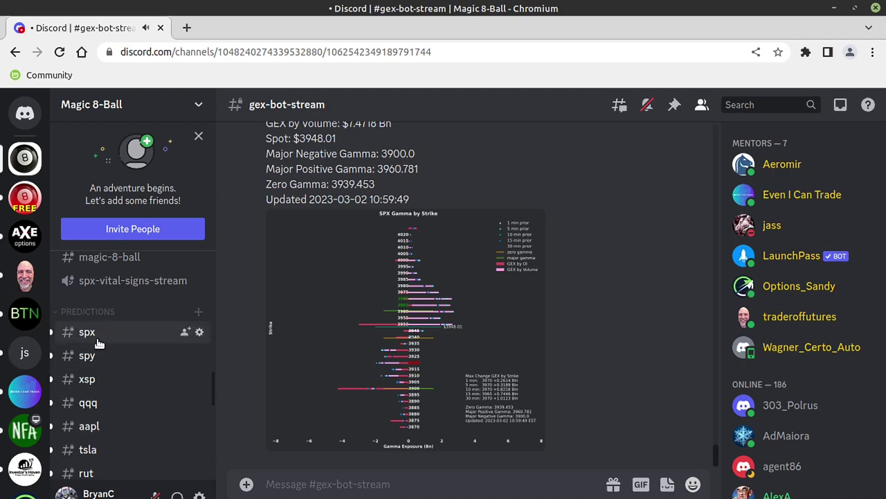
{"action": "scroll", "coordinate": [99, 340], "scroll_direction": "down", "scroll_amount": 3}
{"action": "scroll", "coordinate": [99, 343], "scroll_direction": "down", "scroll_amount": 2}
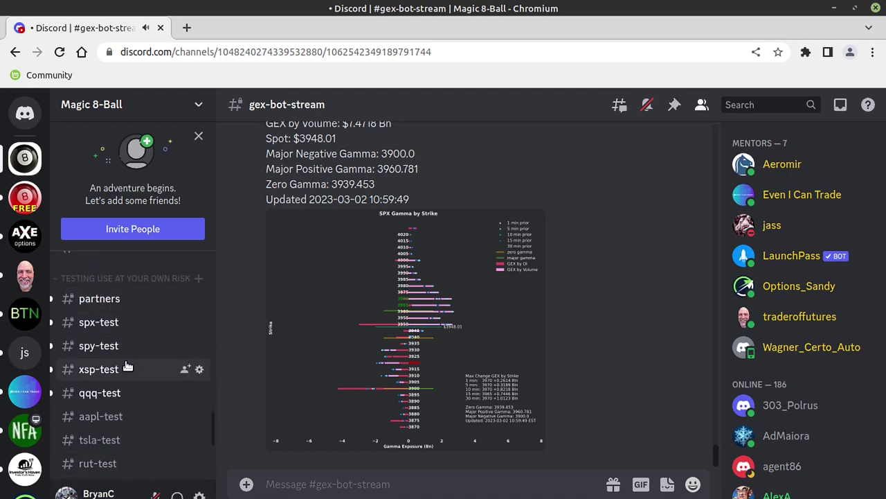
{"action": "left_click", "coordinate": [109, 332]}
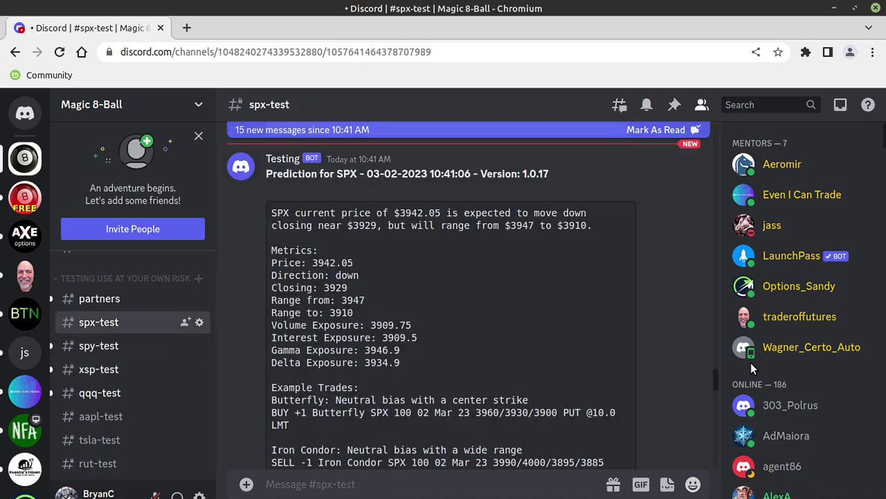
{"action": "scroll", "coordinate": [706, 443], "scroll_direction": "down", "scroll_amount": 8}
{"action": "scroll", "coordinate": [705, 449], "scroll_direction": "down", "scroll_amount": 10}
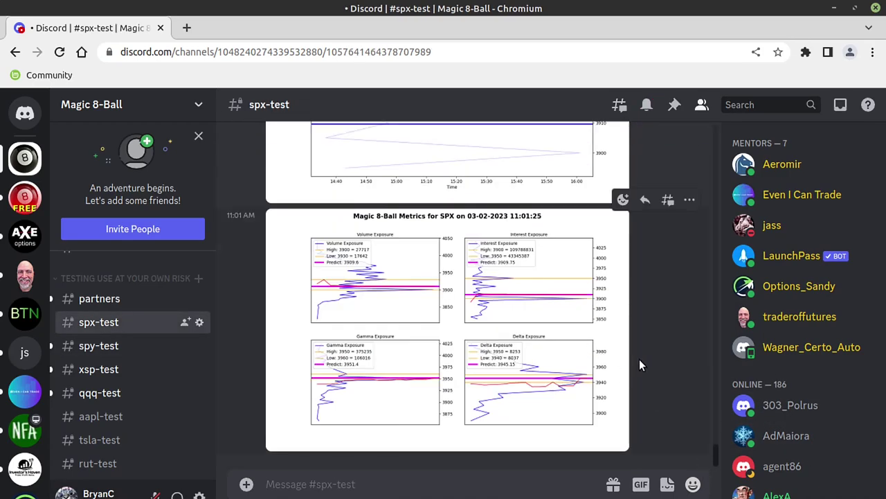
{"action": "scroll", "coordinate": [640, 365], "scroll_direction": "up", "scroll_amount": 4}
{"action": "scroll", "coordinate": [640, 365], "scroll_direction": "up", "scroll_amount": 5}
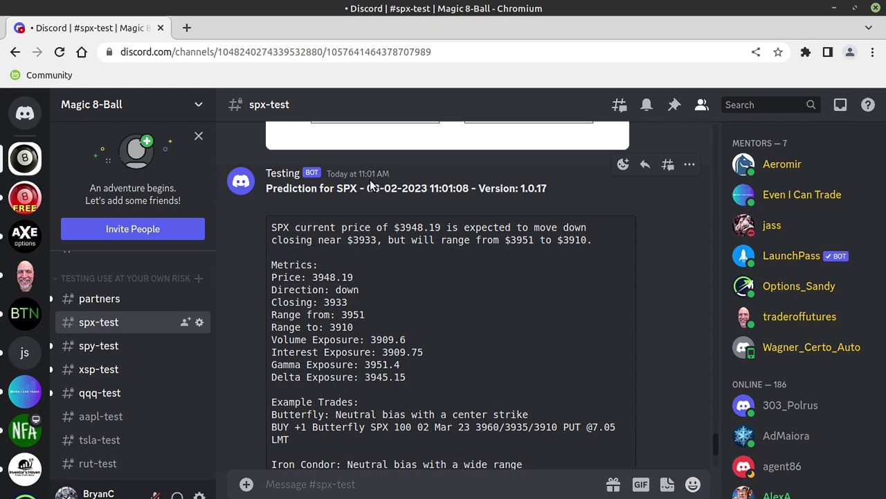
- Highlight the summary sentence and the metrics list in the 11:01 AM SPX prediction
{"action": "left_click_drag", "start_coordinate": [276, 227], "coordinate": [593, 240]}
{"action": "left_click", "coordinate": [522, 287]}
{"action": "left_click_drag", "start_coordinate": [267, 263], "coordinate": [456, 376]}
{"action": "scroll", "coordinate": [452, 353], "scroll_direction": "down", "scroll_amount": 2}
{"action": "left_click", "coordinate": [283, 325]}
- Highlight the prediction's example trades and copy the 3960/3935/3910 put butterfly order
{"action": "left_click_drag", "start_coordinate": [274, 319], "coordinate": [585, 443]}
{"action": "left_click_drag", "start_coordinate": [317, 355], "coordinate": [272, 344]}
{"action": "right_click", "coordinate": [282, 342]}
{"action": "left_click", "coordinate": [302, 355]}
{"action": "left_click", "coordinate": [550, 295]}
- View the 11:01 AM SPX prediction chart from spx-test at full size in the browser, and close it
{"action": "scroll", "coordinate": [547, 289], "scroll_direction": "down", "scroll_amount": 4}
{"action": "left_click", "coordinate": [535, 297]}
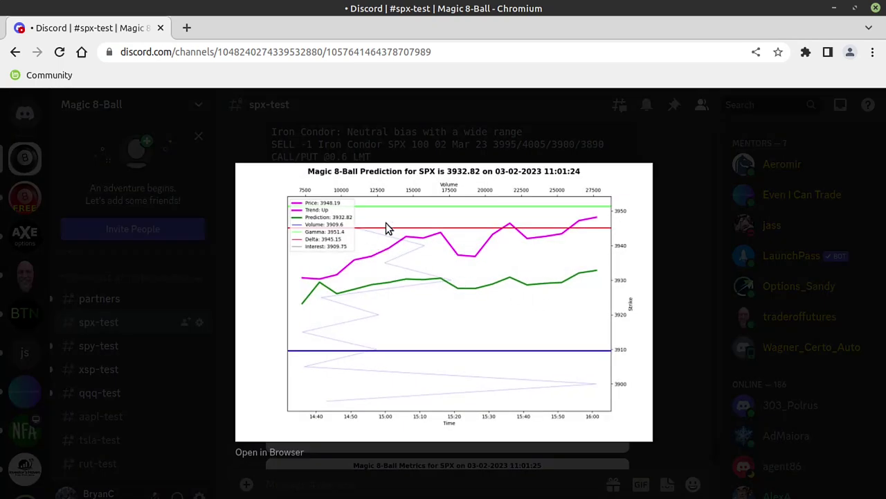
{"action": "left_click", "coordinate": [255, 453]}
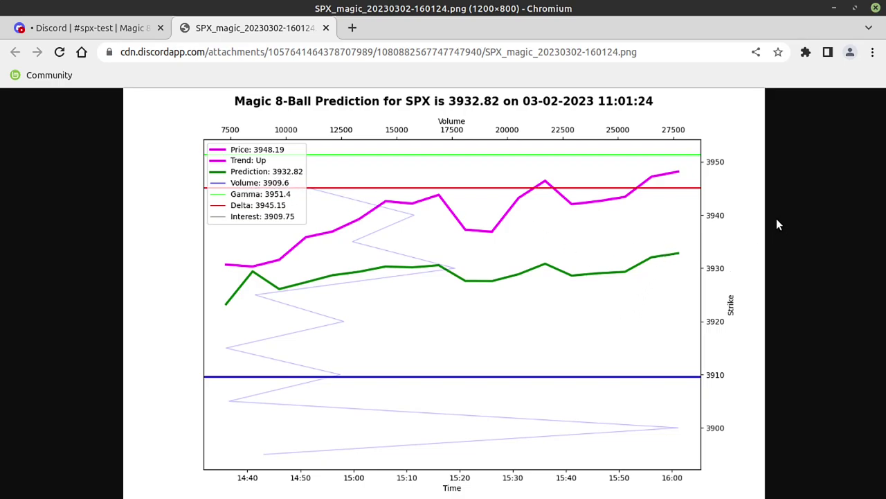
{"action": "left_click", "coordinate": [326, 27]}
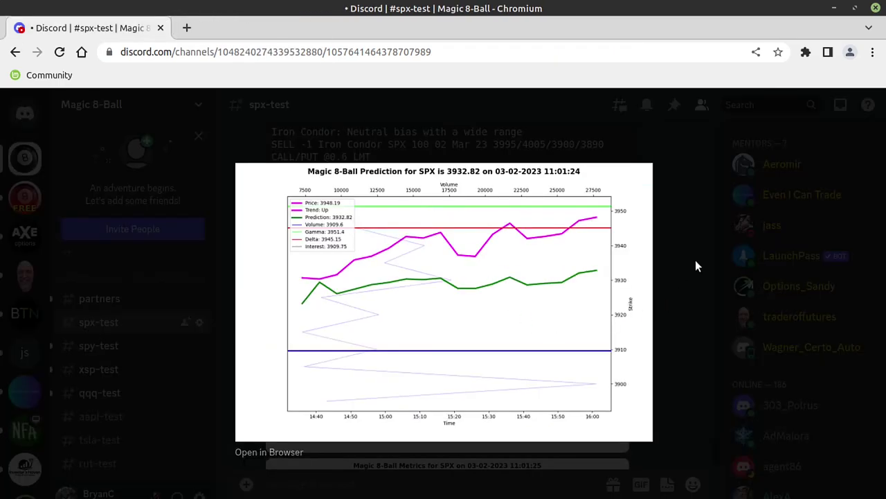
{"action": "left_click", "coordinate": [695, 265]}
- View the 11:01 AM SPX metrics chart with the four exposure plots at full size in the browser, and close it
{"action": "scroll", "coordinate": [565, 322], "scroll_direction": "down", "scroll_amount": 5}
{"action": "left_click", "coordinate": [539, 327]}
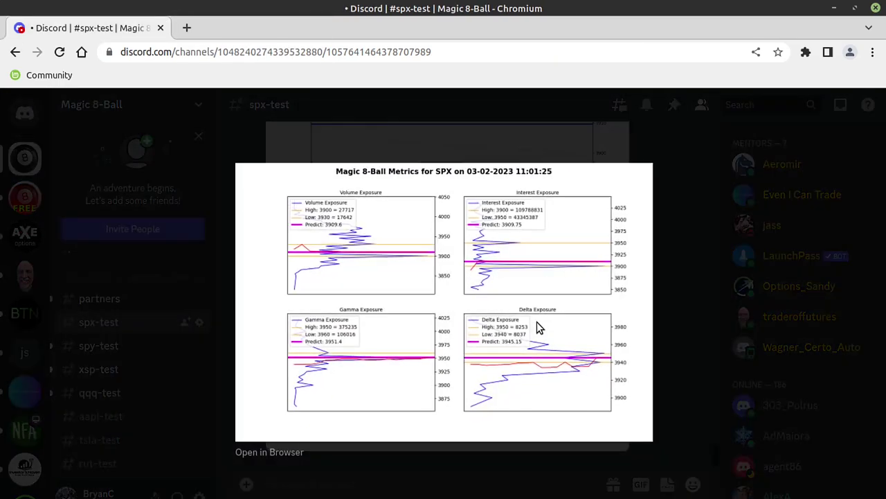
{"action": "left_click", "coordinate": [259, 453]}
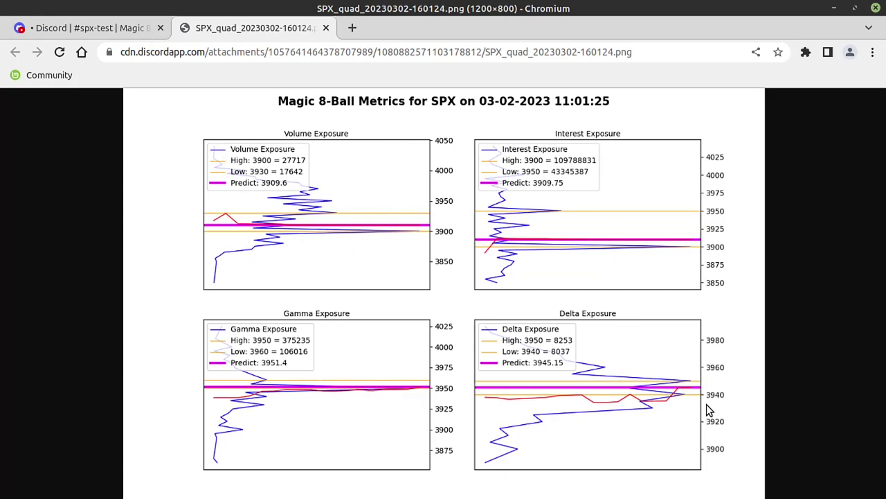
{"action": "left_click", "coordinate": [325, 28]}
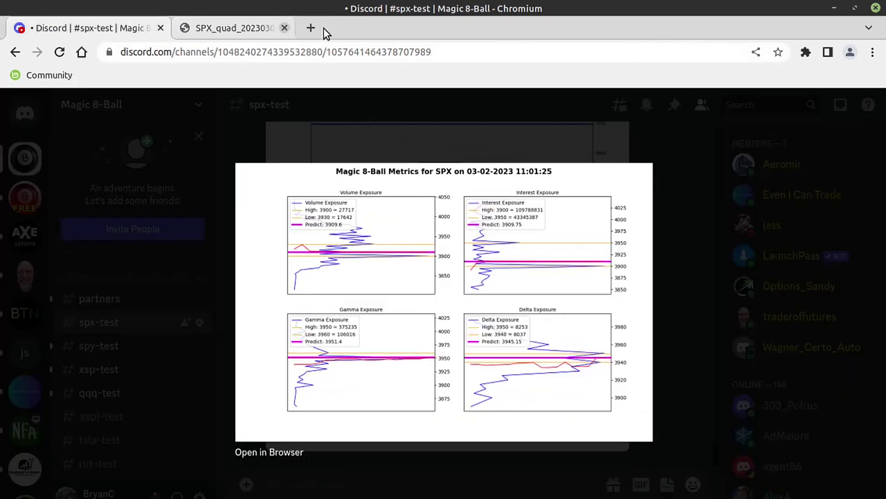
{"action": "left_click", "coordinate": [404, 147]}
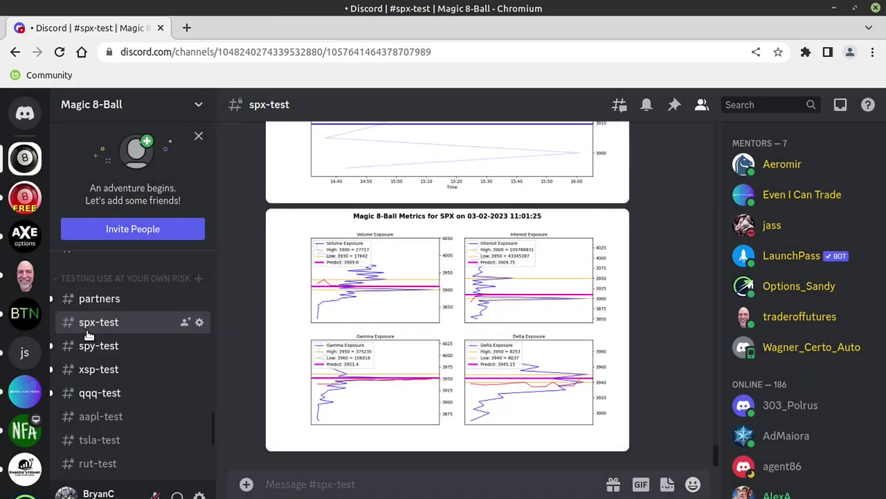
- In the spy-test channel, view the 11:01 AM SPY prediction chart at full size in the browser, and close it
{"action": "left_click", "coordinate": [98, 346]}
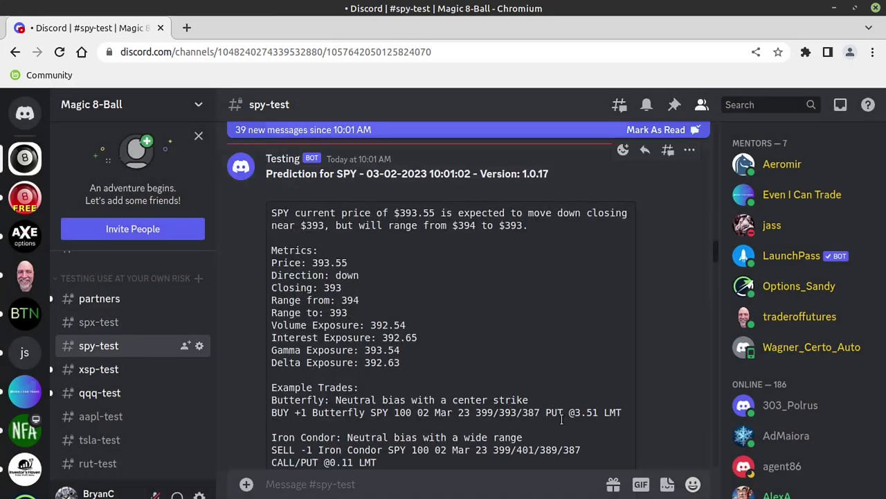
{"action": "left_click_drag", "start_coordinate": [717, 262], "coordinate": [709, 348]}
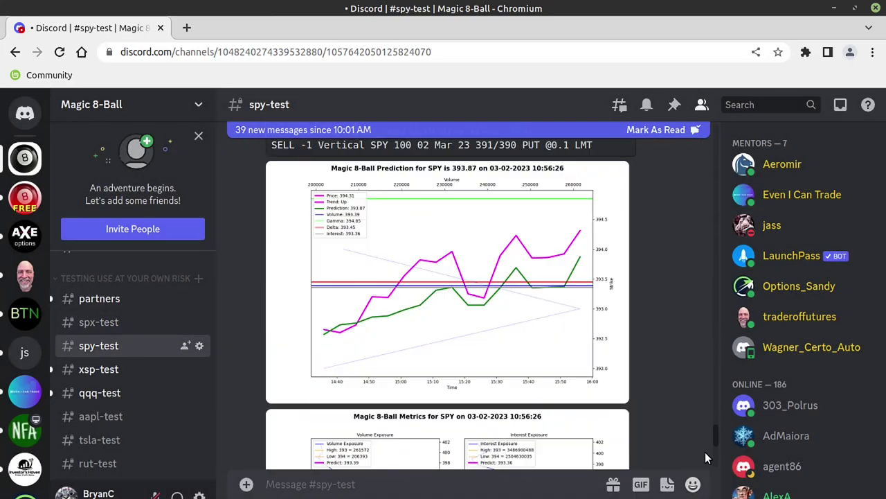
{"action": "scroll", "coordinate": [650, 344], "scroll_direction": "up", "scroll_amount": 5}
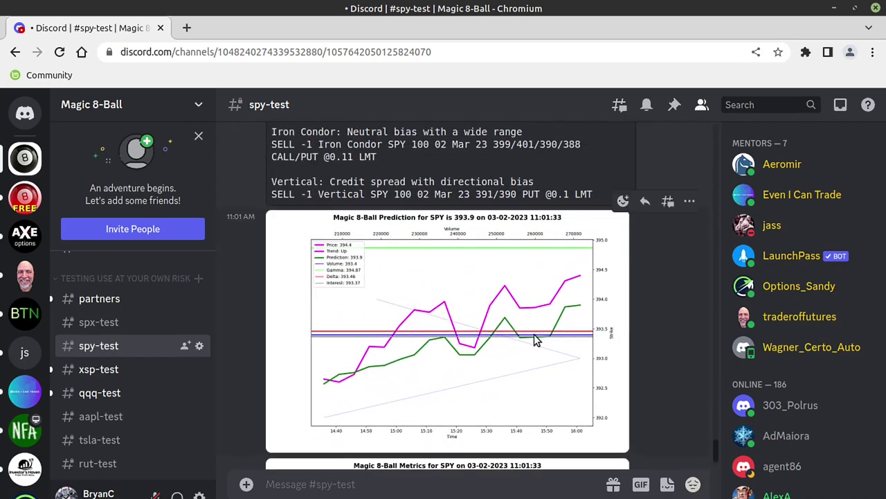
{"action": "left_click", "coordinate": [535, 339]}
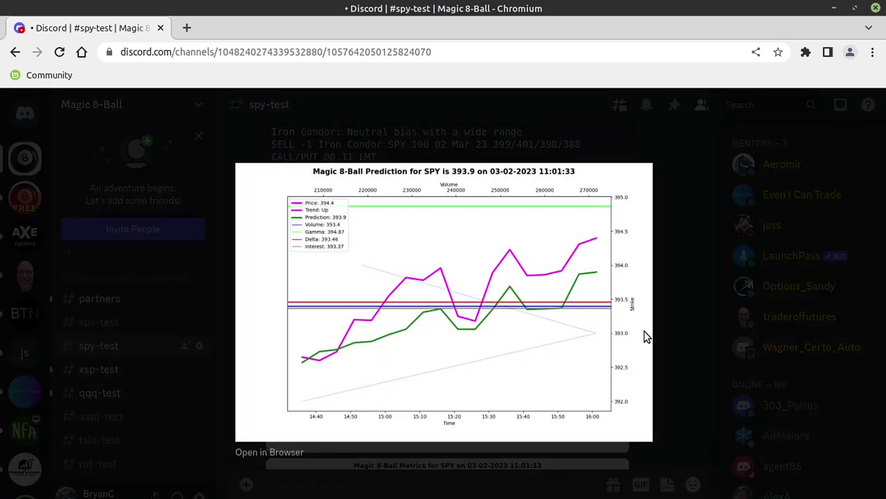
{"action": "left_click", "coordinate": [269, 451]}
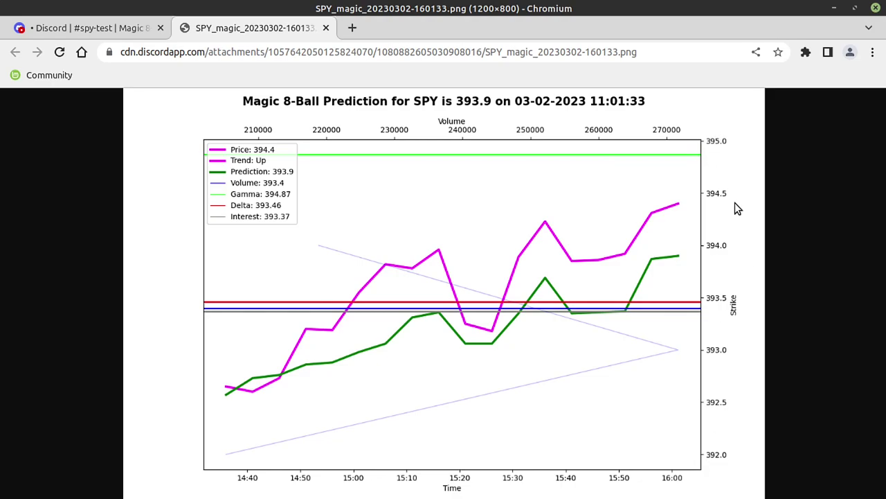
{"action": "left_click", "coordinate": [325, 28]}
{"action": "left_click", "coordinate": [141, 346]}
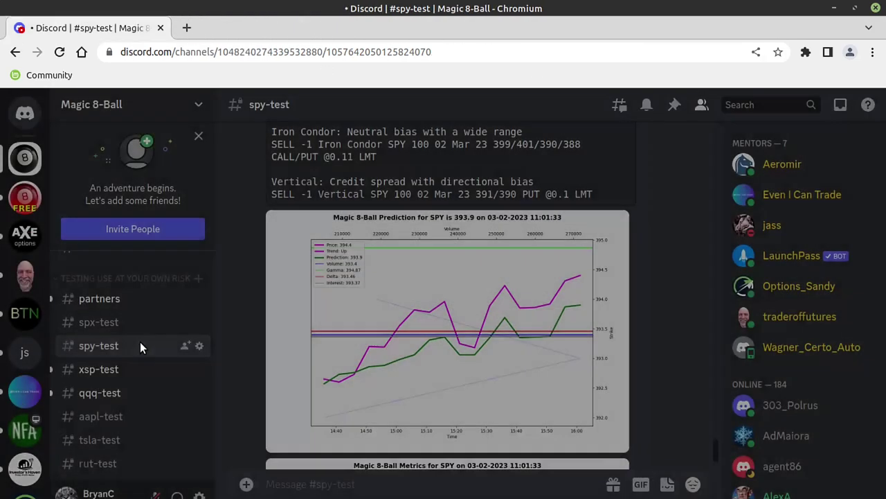
- Open the xsp-test channel and look over the 11:01 AM XSP prediction and metrics charts
{"action": "left_click", "coordinate": [119, 369]}
{"action": "scroll", "coordinate": [714, 339], "scroll_direction": "down", "scroll_amount": 8}
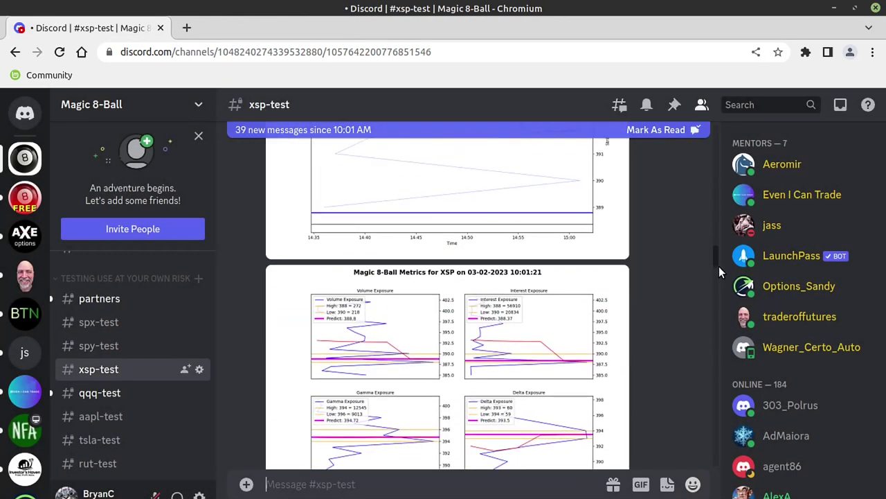
{"action": "scroll", "coordinate": [602, 357], "scroll_direction": "down", "scroll_amount": 5}
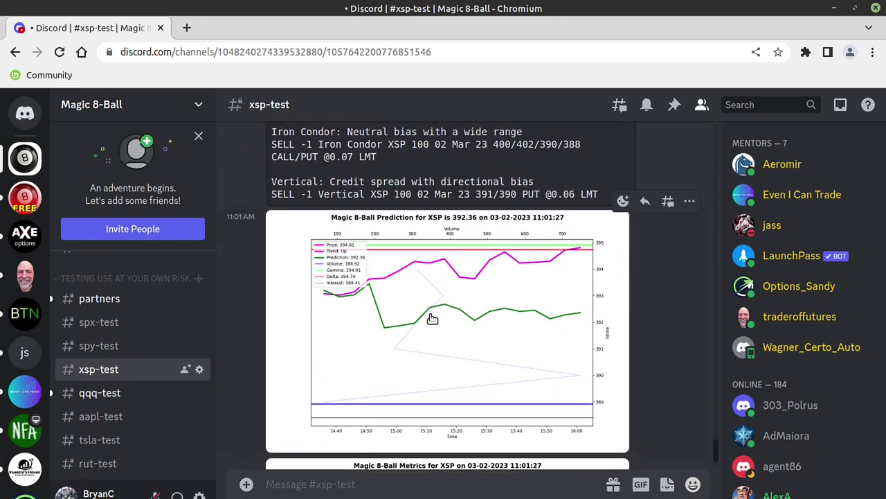
{"action": "scroll", "coordinate": [520, 389], "scroll_direction": "down", "scroll_amount": 4}
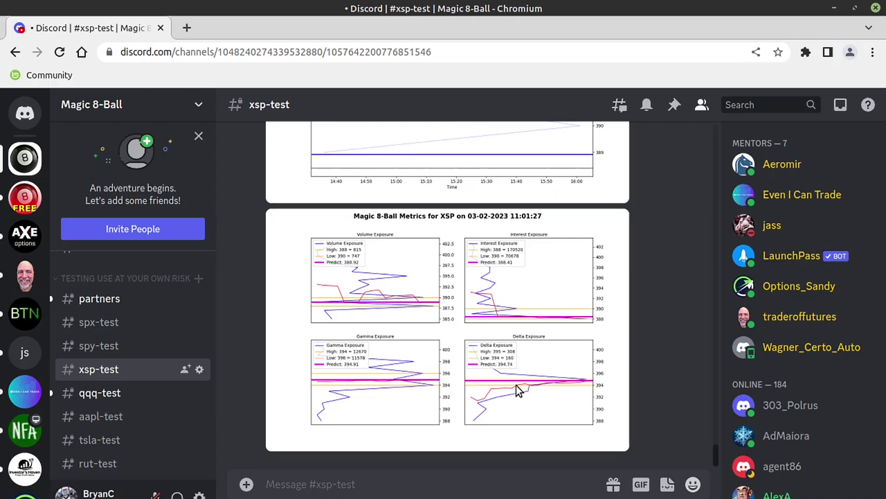
- In the qqq-test channel, view the 11:01 AM QQQ metrics chart at full size in the browser, and close its tab
{"action": "left_click", "coordinate": [97, 394]}
{"action": "scroll", "coordinate": [717, 253], "scroll_direction": "down", "scroll_amount": 15}
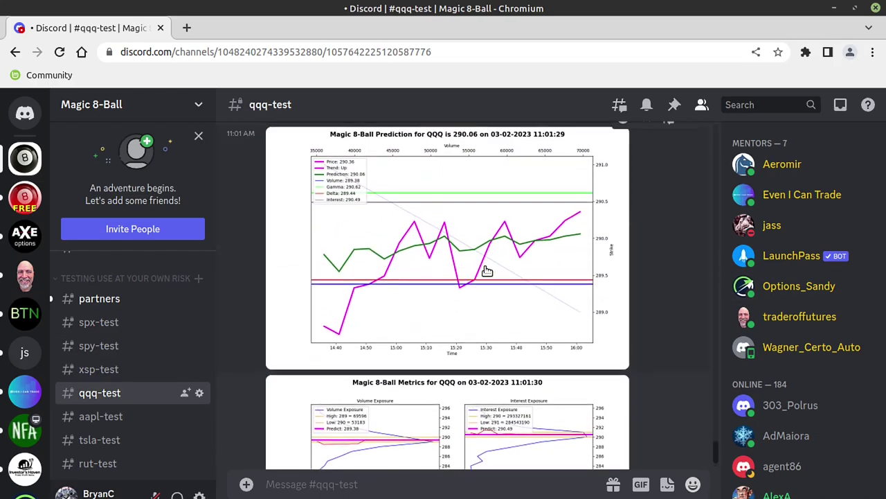
{"action": "scroll", "coordinate": [486, 273], "scroll_direction": "down", "scroll_amount": 3}
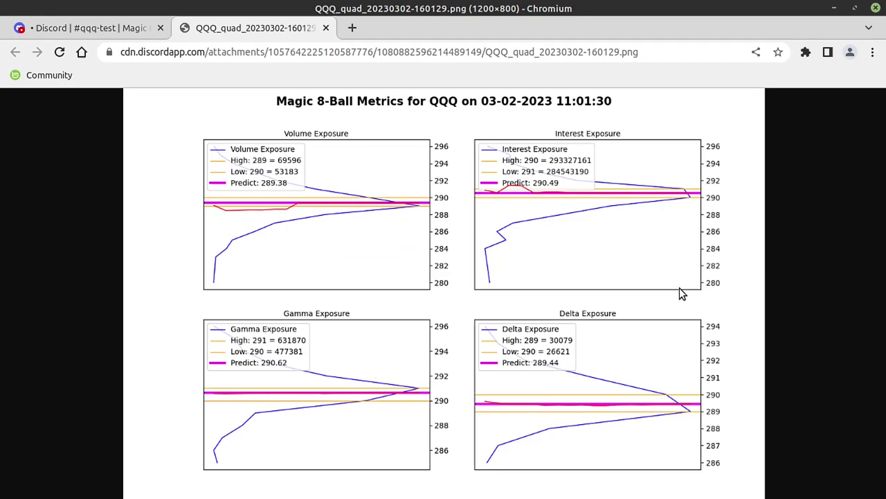
{"action": "left_click", "coordinate": [325, 28]}
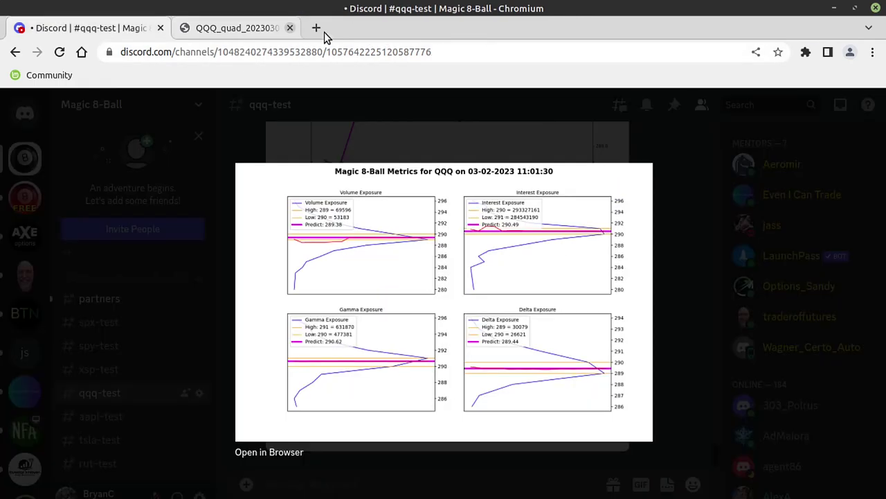
- Look over the latest prediction and metrics charts in the aapl-test and tsla-test channels
{"action": "left_click", "coordinate": [184, 294]}
{"action": "left_click", "coordinate": [101, 416]}
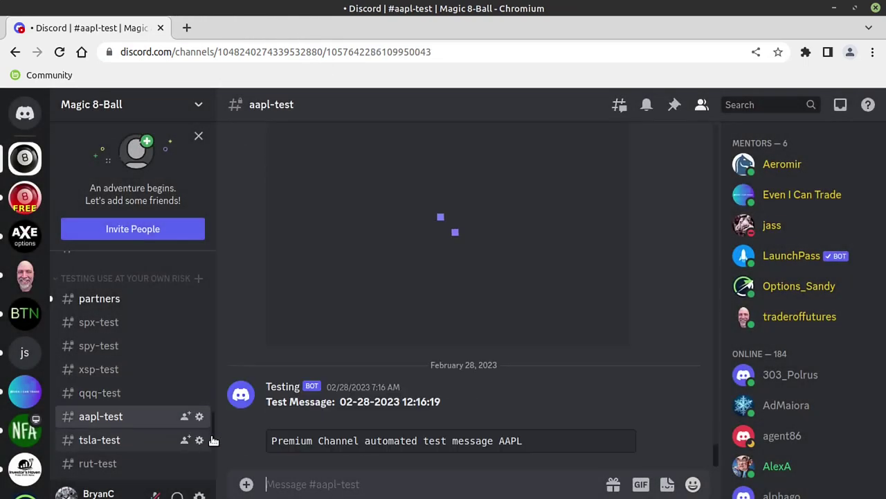
{"action": "scroll", "coordinate": [445, 376], "scroll_direction": "up", "scroll_amount": 3}
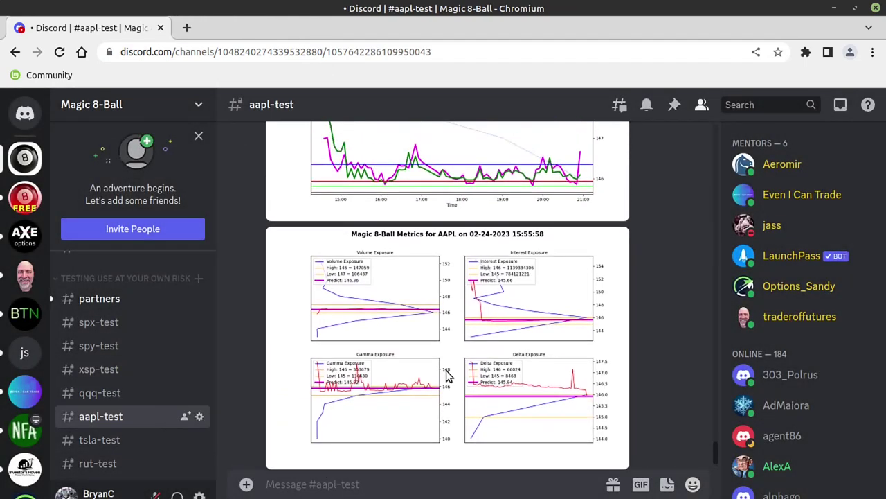
{"action": "scroll", "coordinate": [463, 327], "scroll_direction": "down", "scroll_amount": 3}
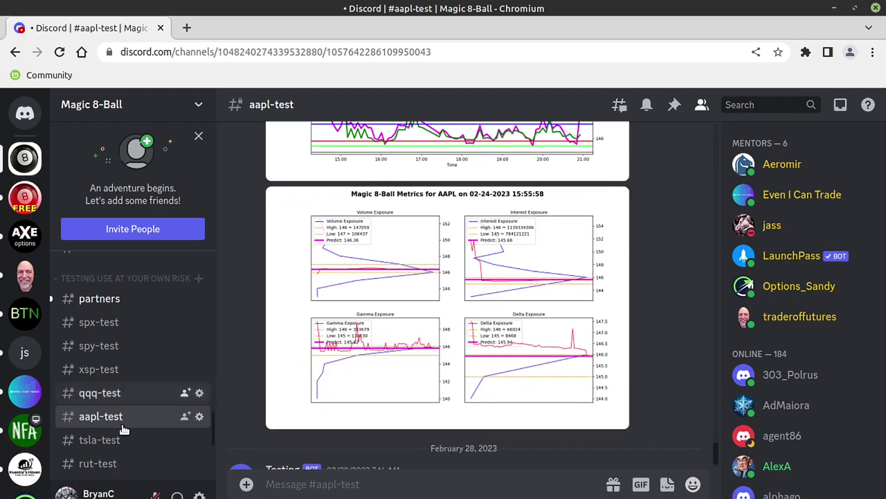
{"action": "left_click", "coordinate": [169, 438]}
{"action": "scroll", "coordinate": [538, 354], "scroll_direction": "up", "scroll_amount": 3}
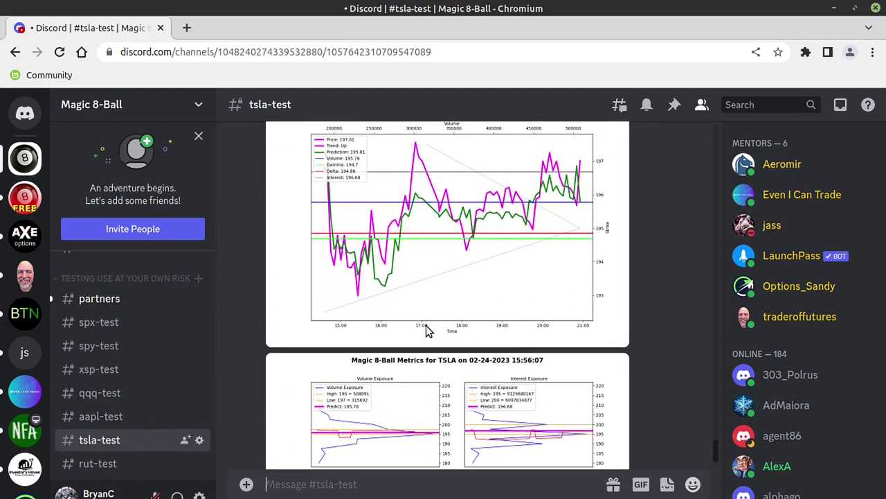
{"action": "scroll", "coordinate": [484, 277], "scroll_direction": "down", "scroll_amount": 3}
- Look over the RUT charts in the rut-test channel and the 11:01 AM NDX charts in the ndx-test channel
{"action": "scroll", "coordinate": [132, 388], "scroll_direction": "down", "scroll_amount": 3}
{"action": "left_click", "coordinate": [104, 298]}
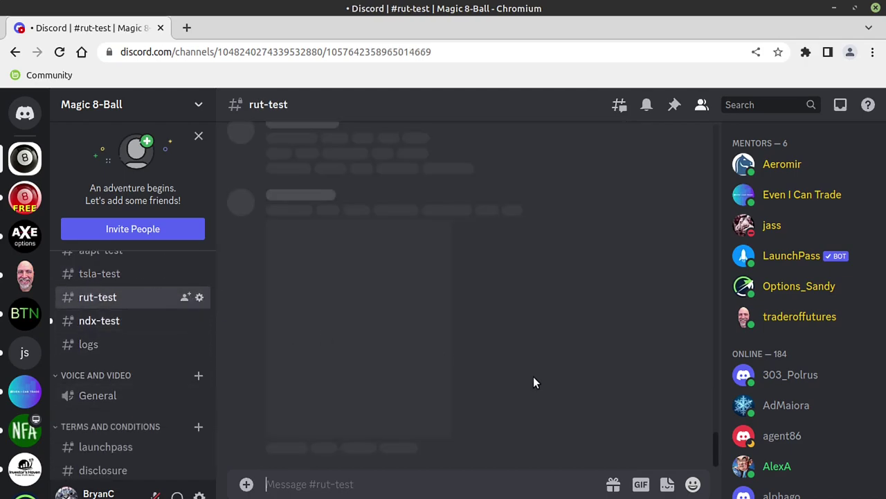
{"action": "scroll", "coordinate": [672, 416], "scroll_direction": "up", "scroll_amount": 3}
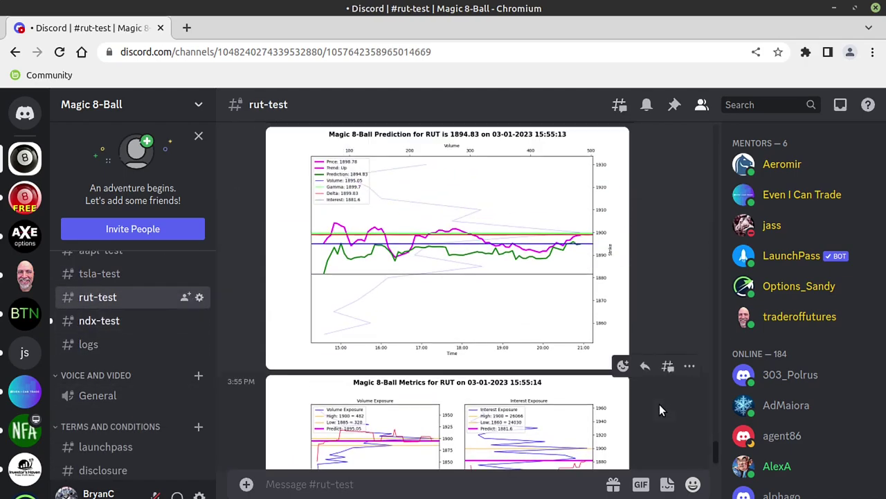
{"action": "left_click", "coordinate": [97, 322]}
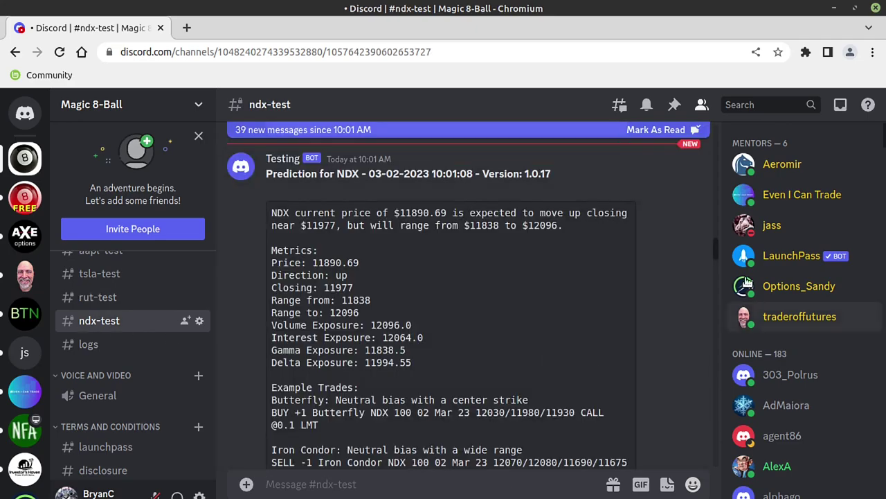
{"action": "scroll", "coordinate": [716, 409], "scroll_direction": "down", "scroll_amount": 10}
{"action": "scroll", "coordinate": [716, 409], "scroll_direction": "down", "scroll_amount": 5}
{"action": "scroll", "coordinate": [663, 372], "scroll_direction": "up", "scroll_amount": 2}
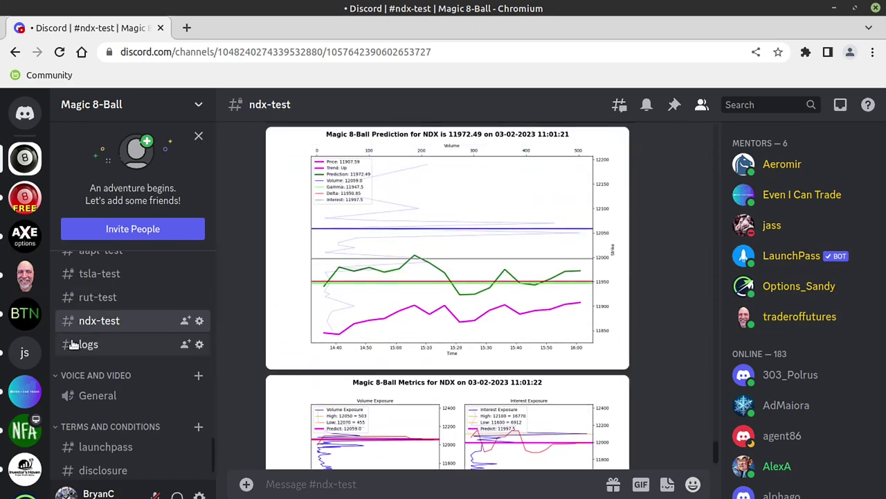
- Open the logs channel, look over the daily zip log posts, and browse the server's remaining channel list
{"action": "left_click", "coordinate": [101, 349]}
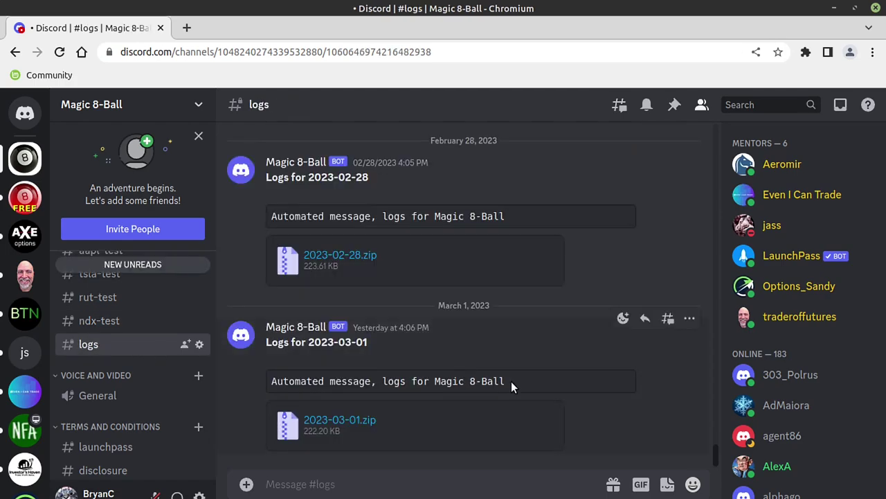
{"action": "scroll", "coordinate": [135, 321], "scroll_direction": "down", "scroll_amount": 1}
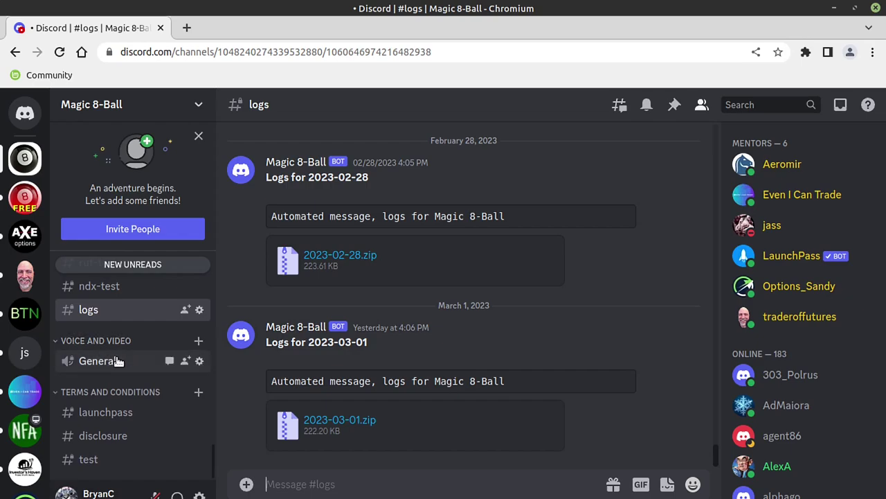
{"action": "scroll", "coordinate": [123, 361], "scroll_direction": "up", "scroll_amount": 7}
{"action": "scroll", "coordinate": [108, 347], "scroll_direction": "up", "scroll_amount": 5}
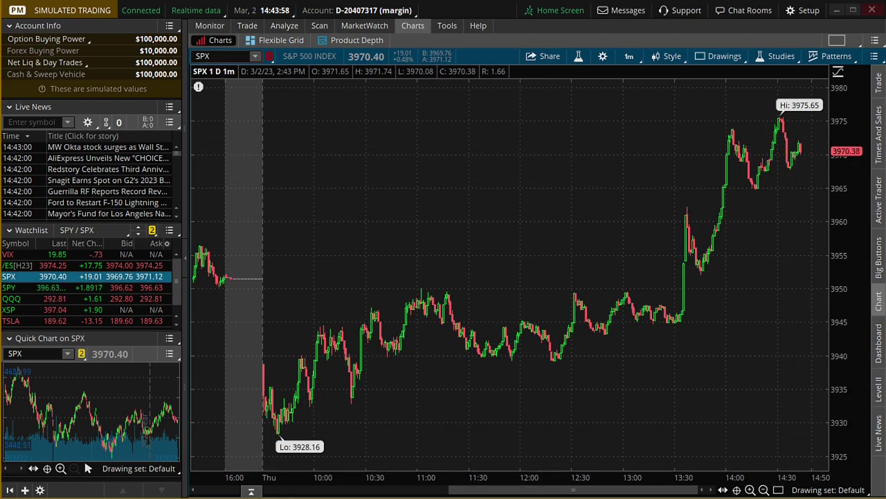
- In Discord's paid Magic 8-Ball server, view the 2:41 PM SPX prediction chart at full size in the browser, and close all chart tabs
{"action": "key", "text": "alt+Tab"}
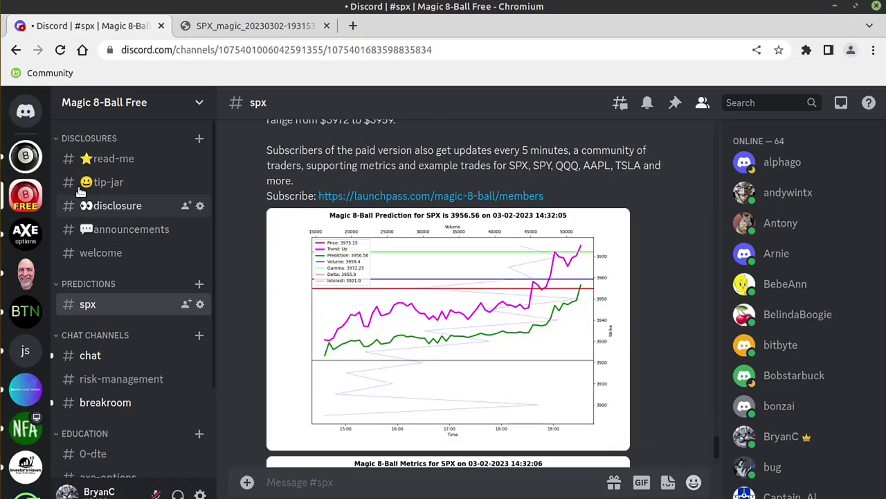
{"action": "left_click", "coordinate": [25, 156]}
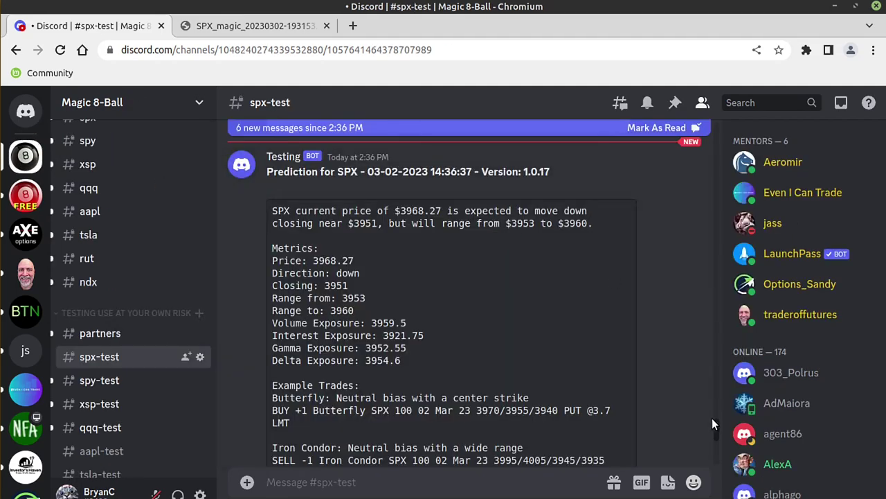
{"action": "scroll", "coordinate": [717, 428], "scroll_direction": "down", "scroll_amount": 5}
{"action": "scroll", "coordinate": [649, 397], "scroll_direction": "up", "scroll_amount": 3}
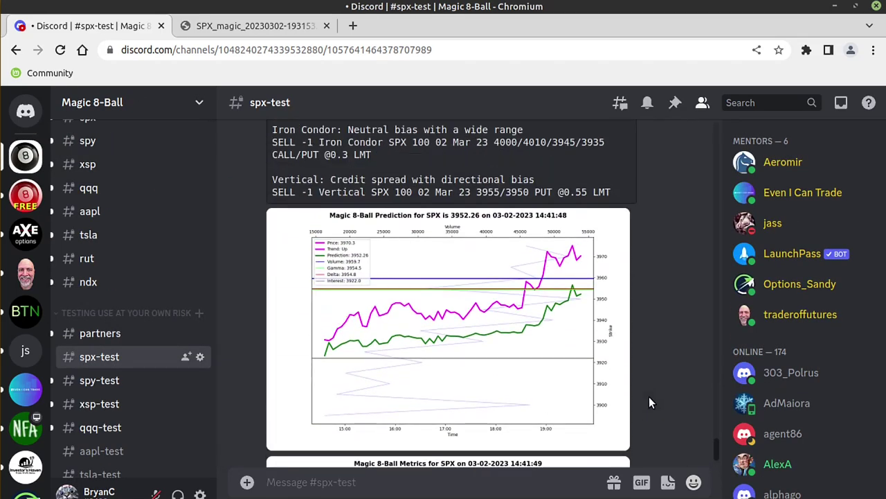
{"action": "left_click", "coordinate": [565, 333]}
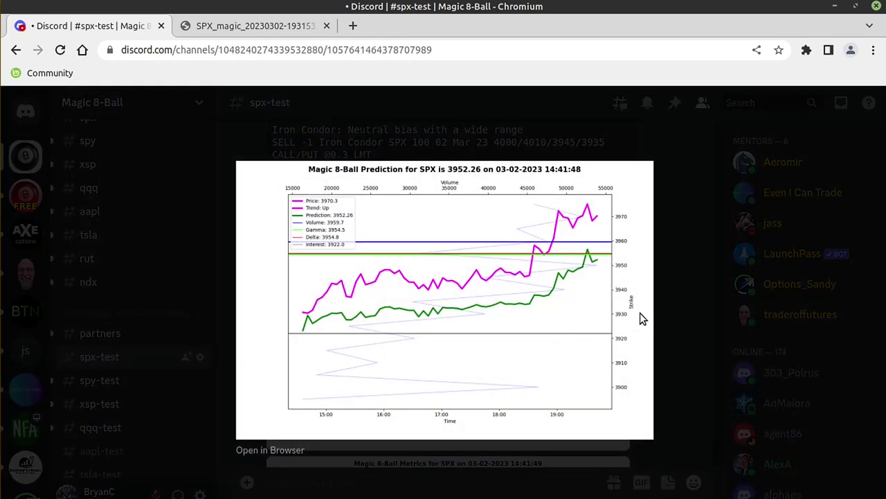
{"action": "left_click", "coordinate": [277, 450]}
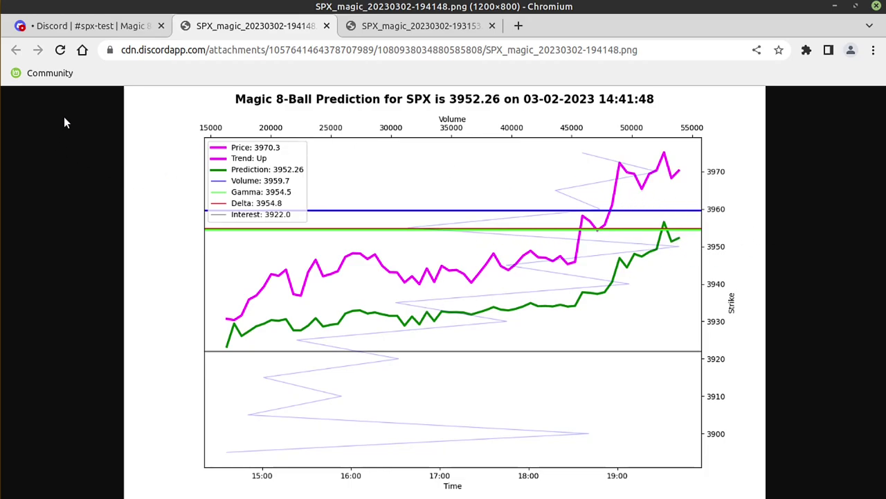
{"action": "left_click", "coordinate": [492, 25]}
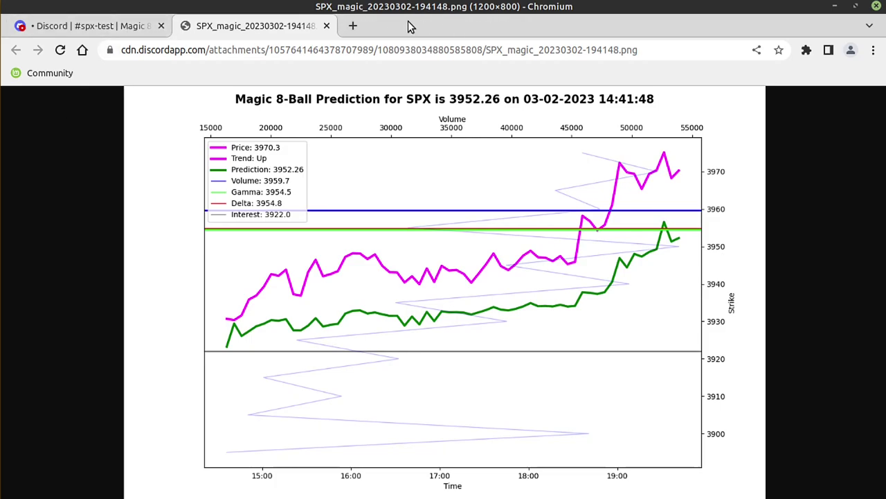
{"action": "left_click", "coordinate": [327, 25]}
{"action": "left_click", "coordinate": [211, 222]}
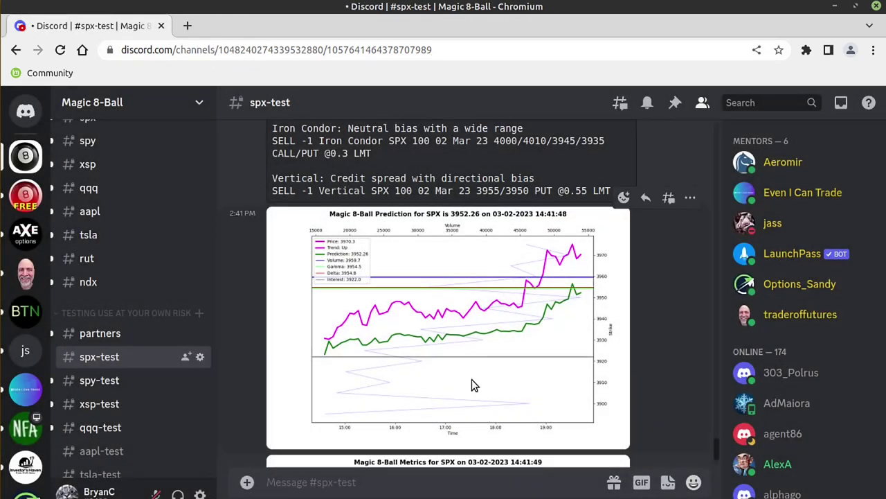
- View the 2:41 PM SPX metrics chart at full size in the browser and compare it with the SPX chart in thinkorswim
{"action": "scroll", "coordinate": [478, 380], "scroll_direction": "down", "scroll_amount": 4}
{"action": "left_click", "coordinate": [525, 383]}
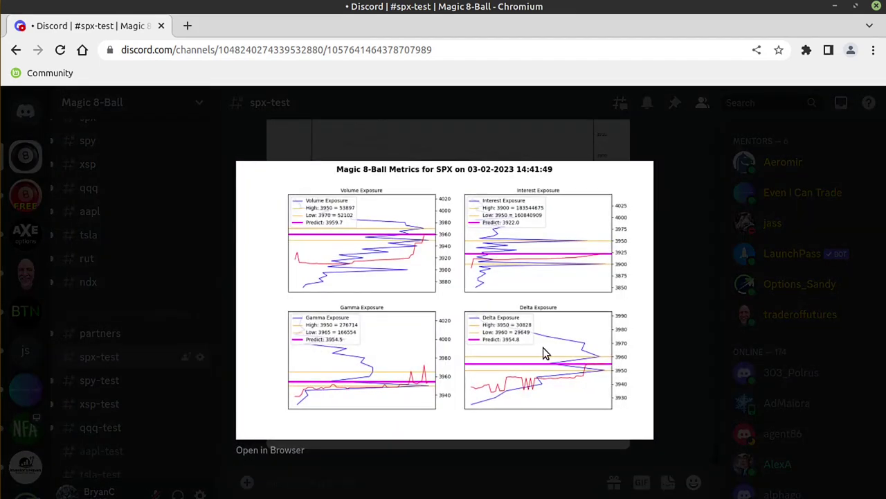
{"action": "left_click", "coordinate": [280, 451]}
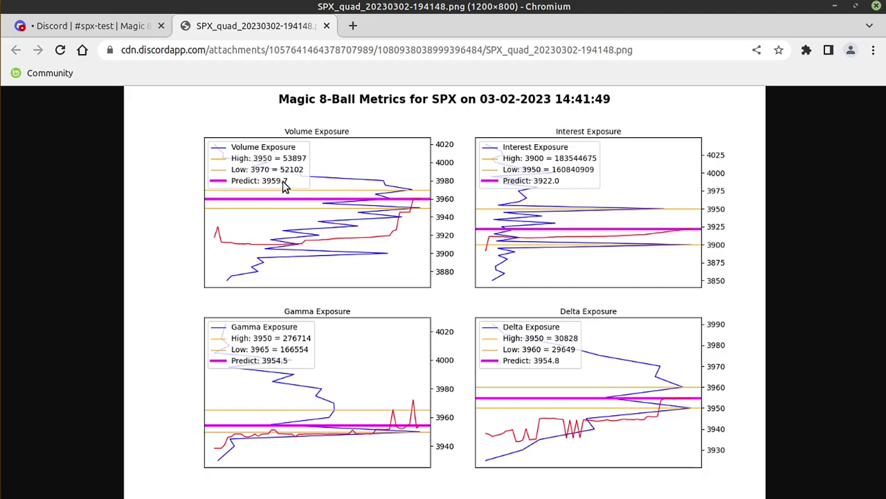
{"action": "key", "text": "alt+Tab"}
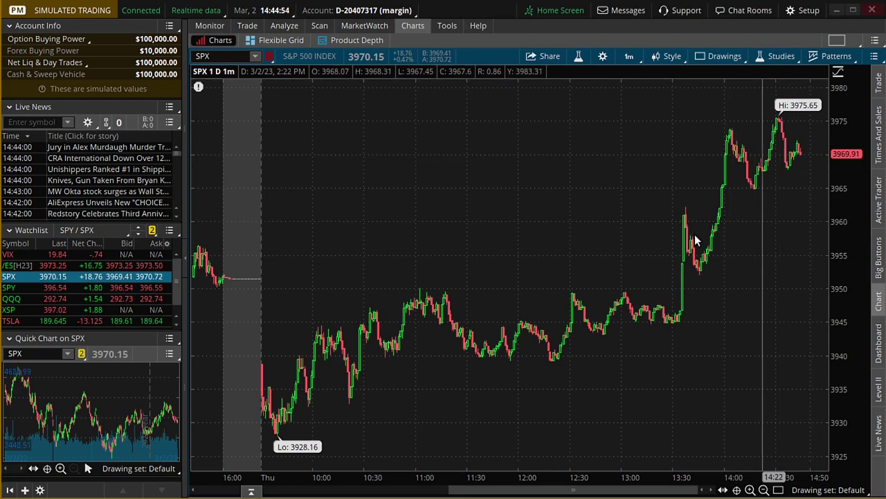
{"action": "key", "text": "alt+Tab"}
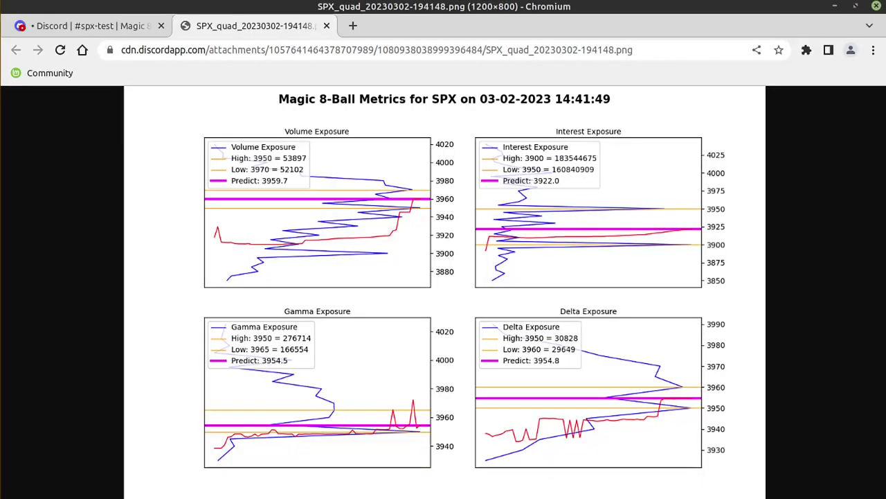
- In thinkorswim, draw a price level at about 3954 on the SPX chart, starting near 13:32
{"action": "key", "text": "alt+Tab"}
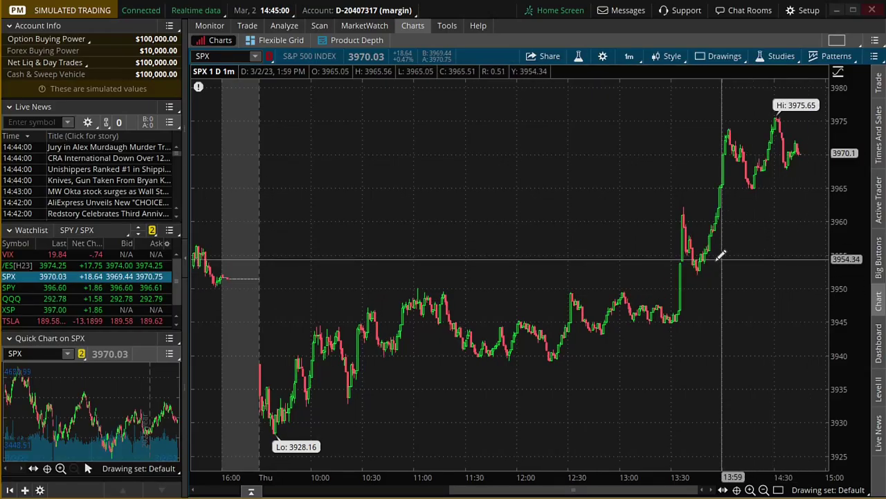
{"action": "left_click", "coordinate": [770, 57]}
{"action": "left_click", "coordinate": [726, 57]}
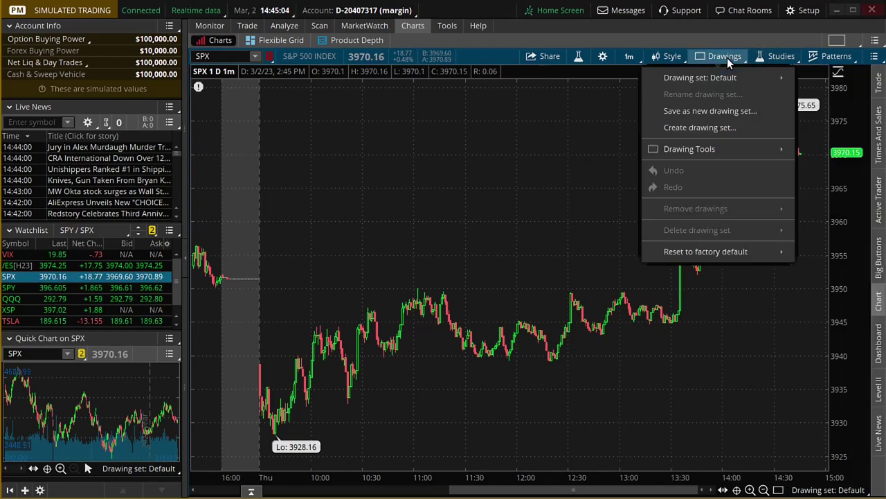
{"action": "mouse_move", "coordinate": [729, 149]}
{"action": "left_click", "coordinate": [830, 175]}
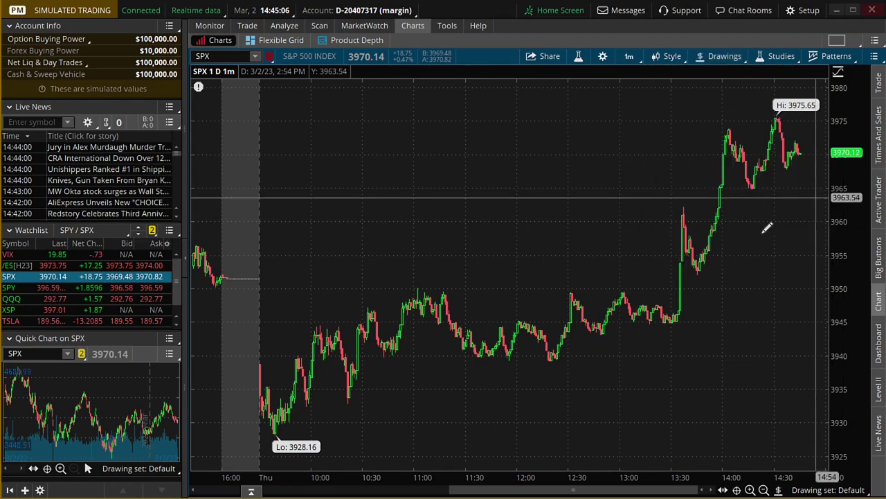
{"action": "left_click", "coordinate": [676, 262]}
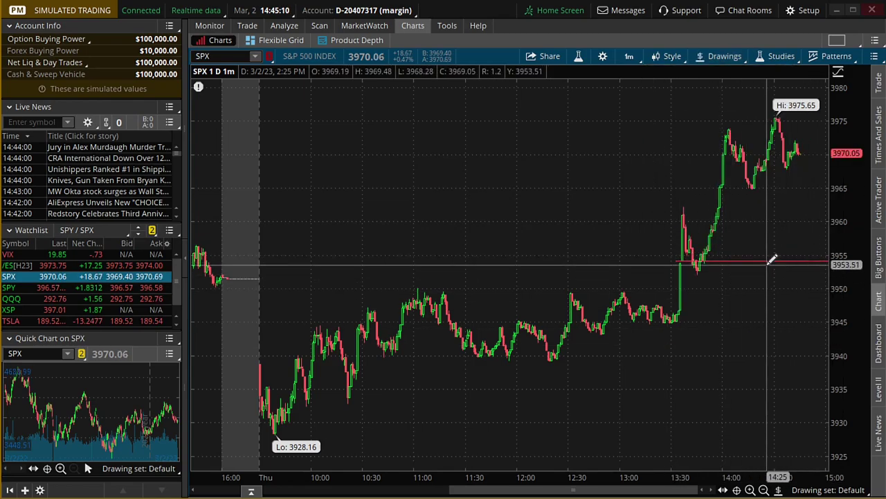
- Set the new price level line's color to cyan and its width to 5
{"action": "right_click", "coordinate": [798, 262]}
{"action": "left_click", "coordinate": [785, 275]}
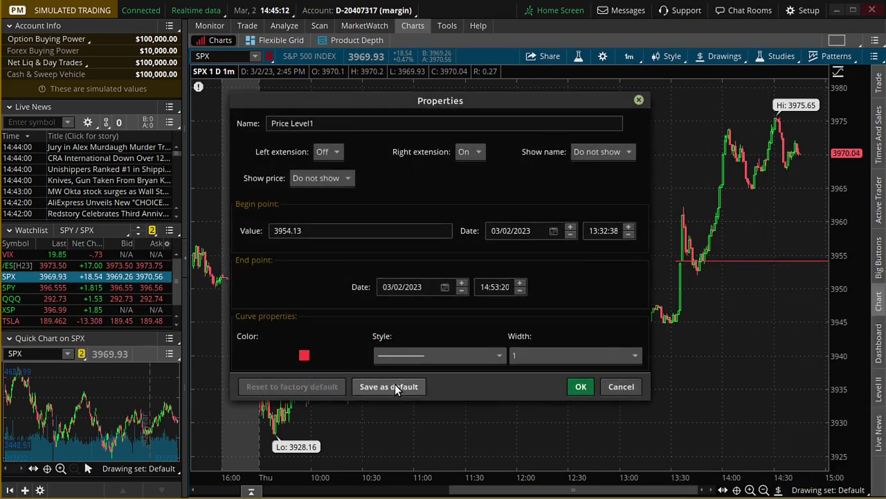
{"action": "left_click", "coordinate": [304, 355]}
{"action": "left_click", "coordinate": [298, 378]}
{"action": "left_click", "coordinate": [540, 355]}
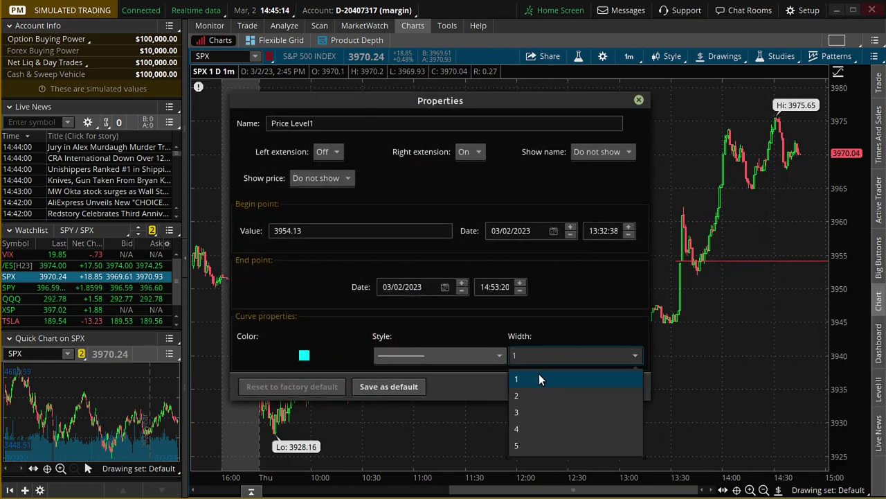
{"action": "left_click", "coordinate": [535, 445]}
{"action": "left_click", "coordinate": [579, 387]}
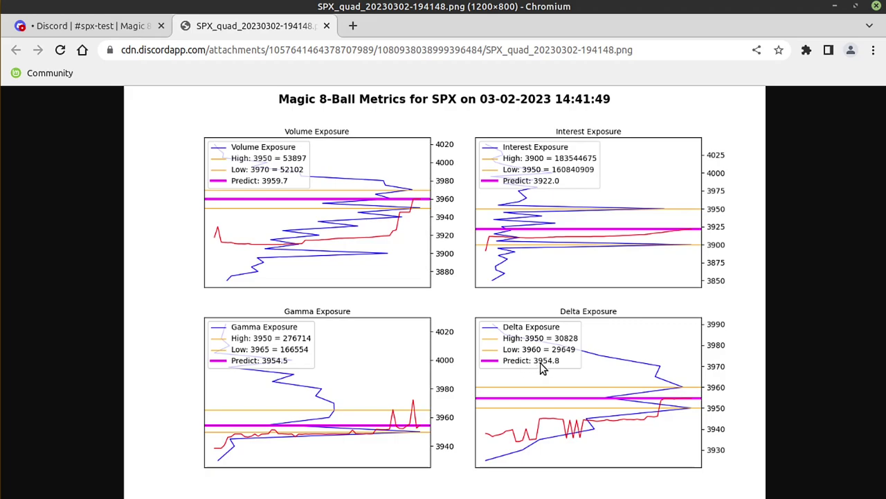
- Check the cyan price level on the SPX chart against the 2:41 PM metrics chart, and close the metrics chart in the browser
{"action": "key", "text": "alt+Tab"}
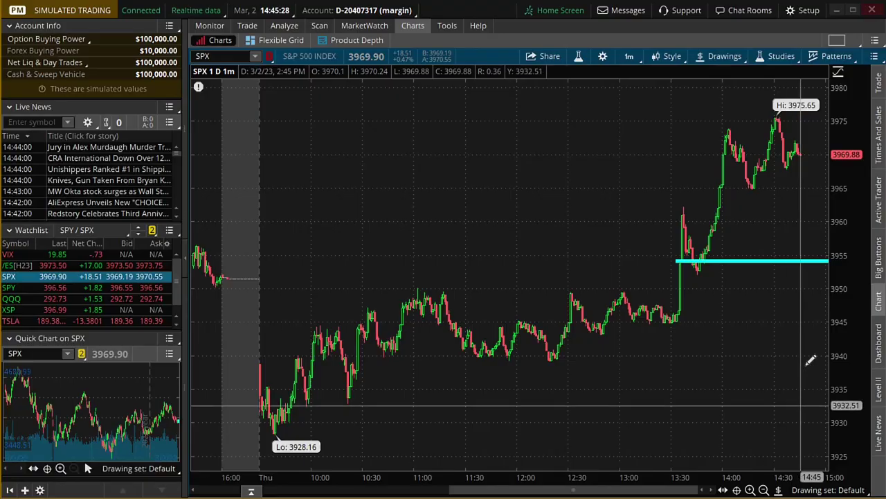
{"action": "left_click_drag", "start_coordinate": [819, 253], "coordinate": [802, 258]}
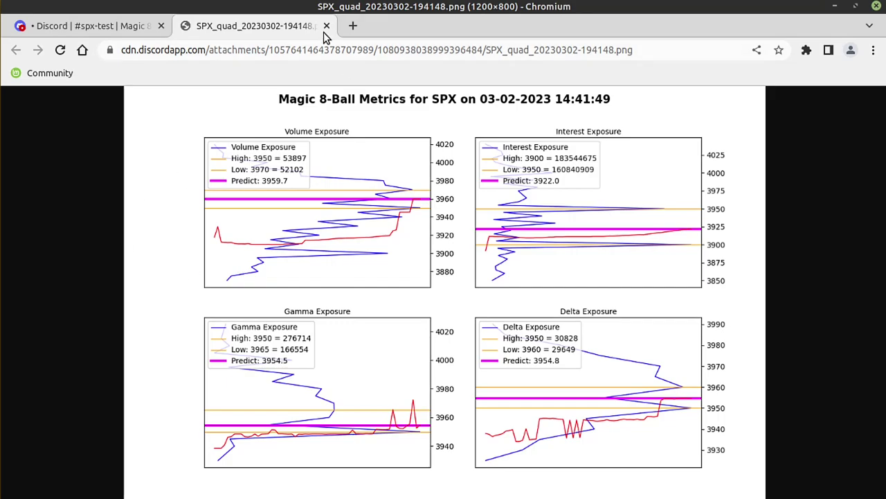
{"action": "left_click", "coordinate": [325, 28]}
{"action": "left_click", "coordinate": [223, 196]}
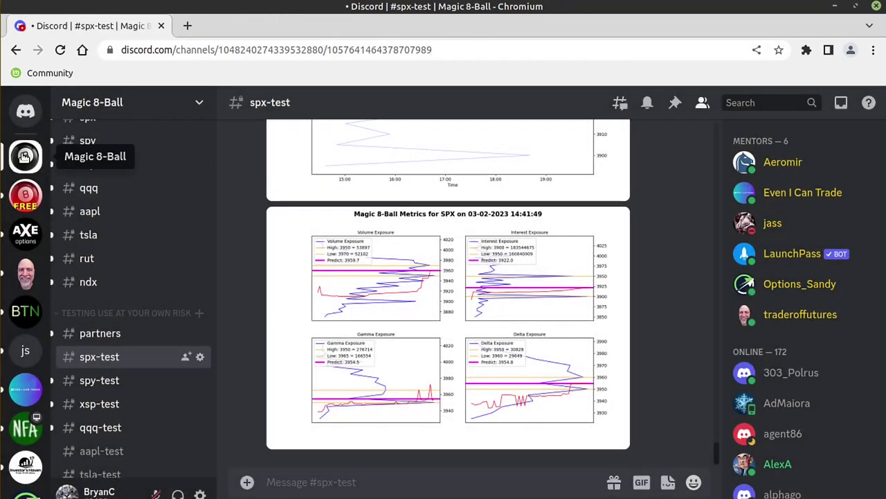
- Copy the spx-test example order "BUY +1 Butterfly SPX 100 02 Mar 23 3970/3955/3940 PUT @3.3 LMT" and switch to thinkorswim
{"action": "scroll", "coordinate": [460, 296], "scroll_direction": "up", "scroll_amount": 3}
{"action": "scroll", "coordinate": [460, 297], "scroll_direction": "up", "scroll_amount": 3}
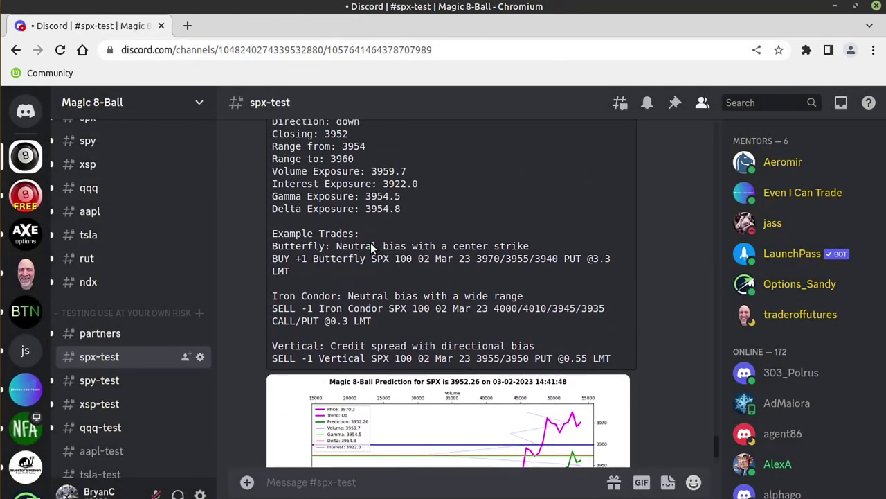
{"action": "left_click_drag", "start_coordinate": [283, 272], "coordinate": [277, 260]}
{"action": "right_click", "coordinate": [294, 257]}
{"action": "left_click", "coordinate": [327, 273]}
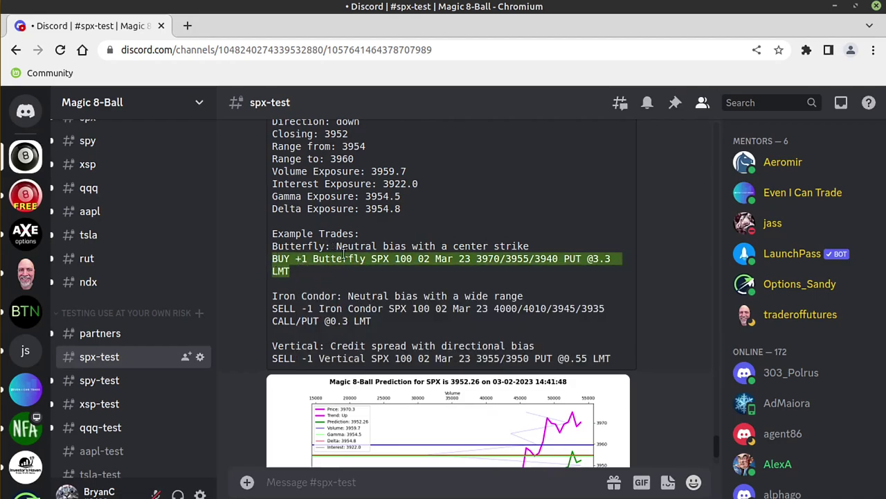
{"action": "key", "text": "alt+Tab"}
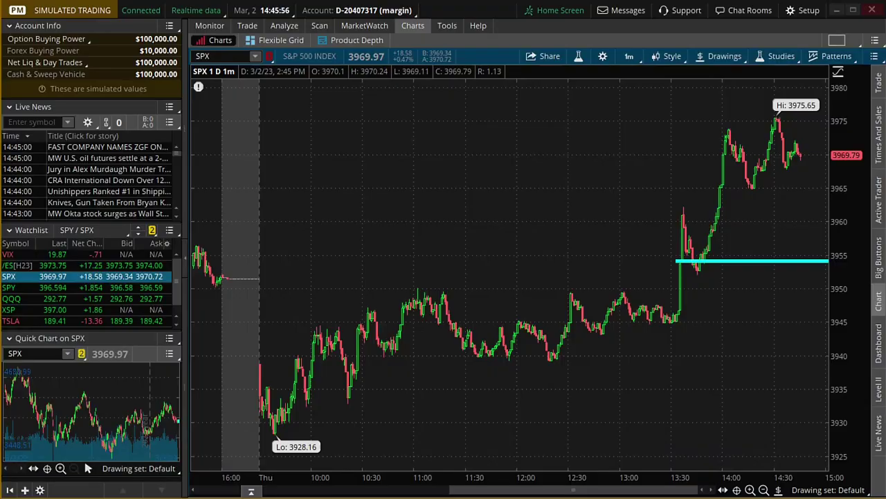
- On the SPX risk profile analysis, open the order entry section and paste the copied butterfly order
{"action": "left_click", "coordinate": [283, 26]}
{"action": "left_click", "coordinate": [277, 63]}
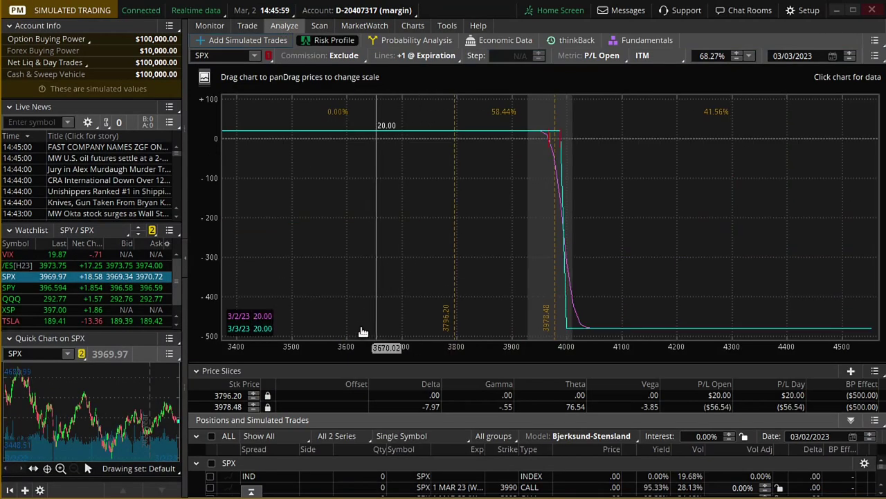
{"action": "left_click", "coordinate": [251, 492]}
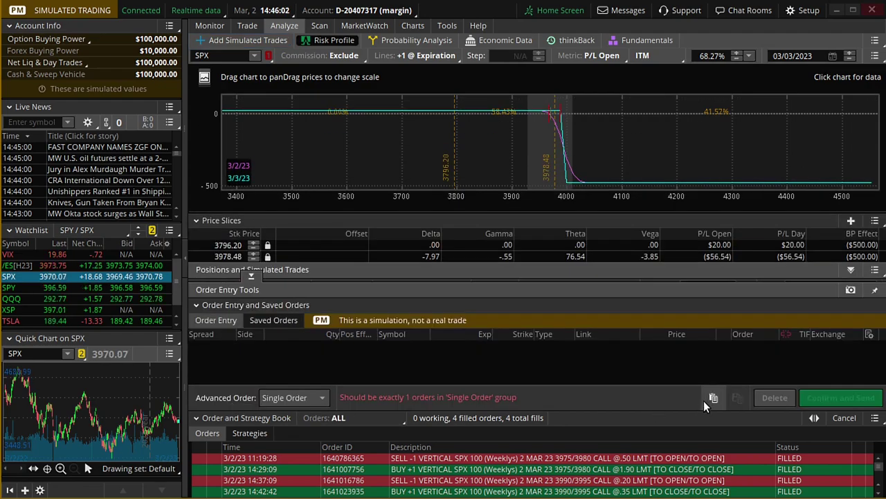
{"action": "left_click", "coordinate": [706, 400]}
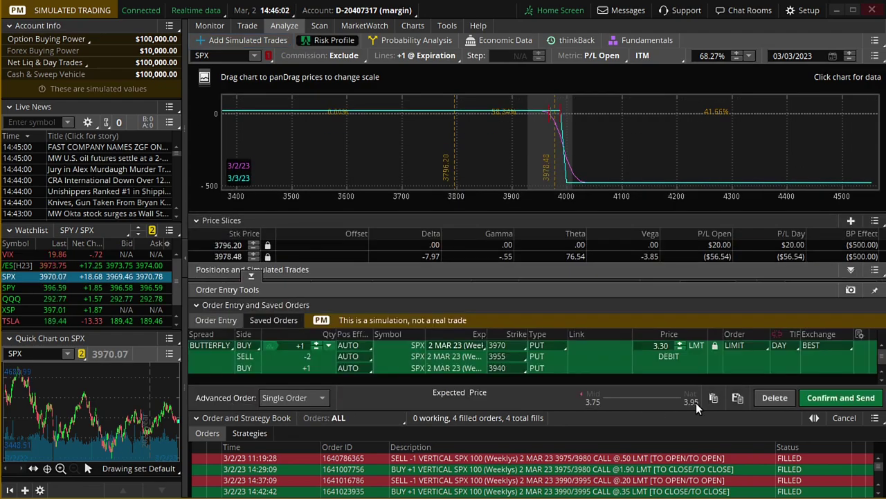
- Unlock the butterfly order's limit price, analyze the trade on the risk profile, and collapse the order entry section
{"action": "left_click", "coordinate": [716, 344]}
{"action": "right_click", "coordinate": [645, 361]}
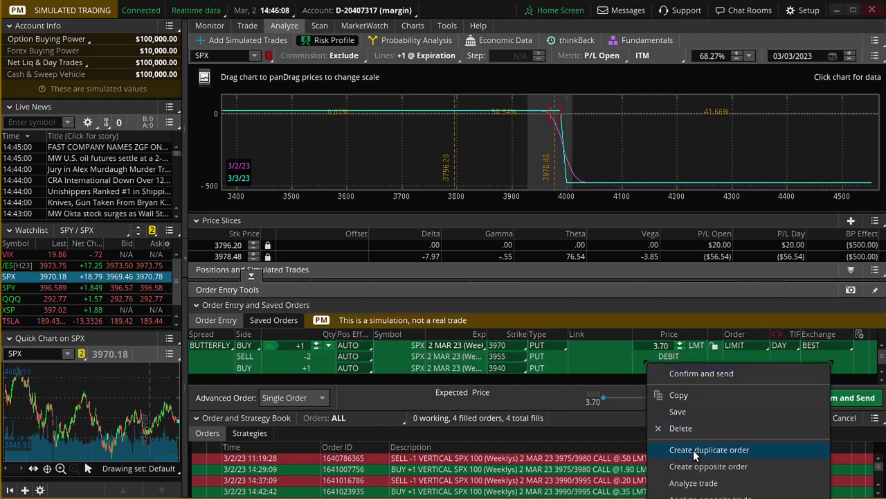
{"action": "left_click", "coordinate": [694, 483]}
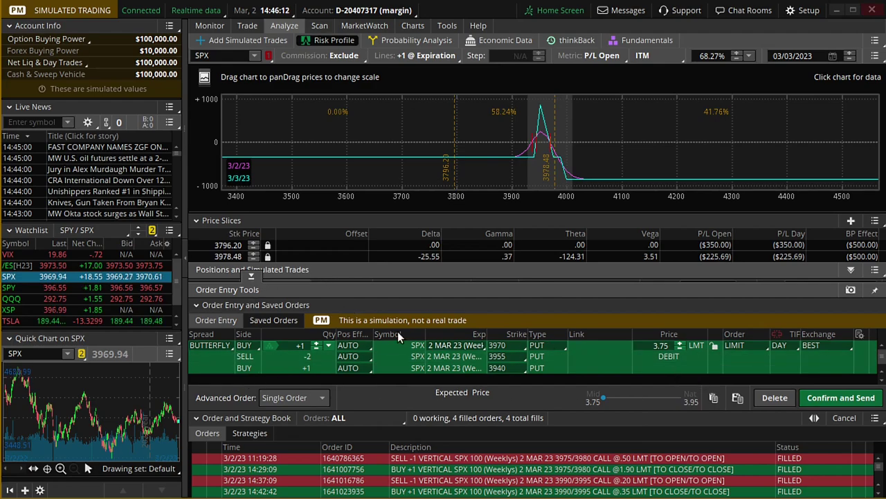
{"action": "left_click_drag", "start_coordinate": [261, 276], "coordinate": [275, 478]}
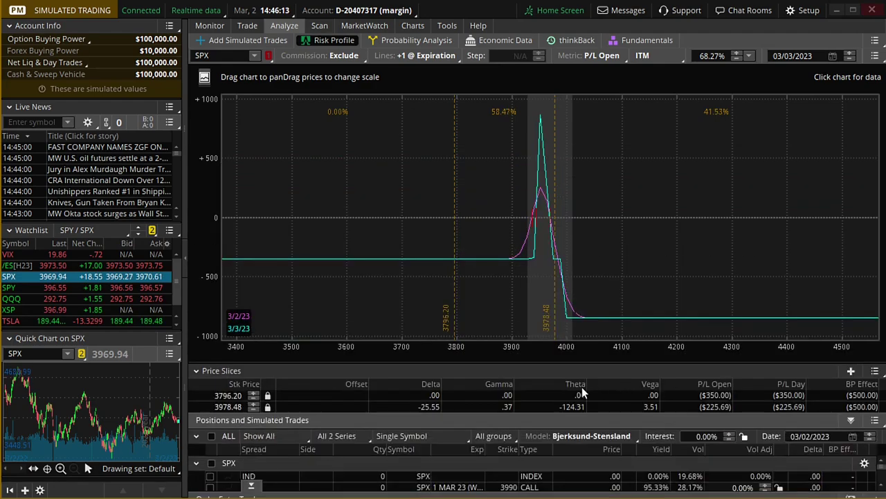
- Exclude all positions and simulated trades from the graph, and delete the simulated 3990 call vertical
{"action": "left_click", "coordinate": [219, 437]}
{"action": "scroll", "coordinate": [736, 478], "scroll_direction": "down", "scroll_amount": 3}
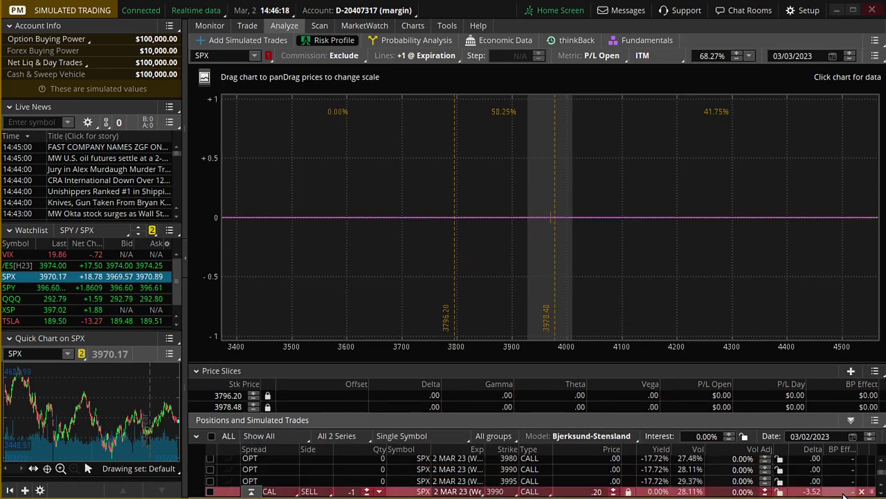
{"action": "scroll", "coordinate": [862, 478], "scroll_direction": "down", "scroll_amount": 2}
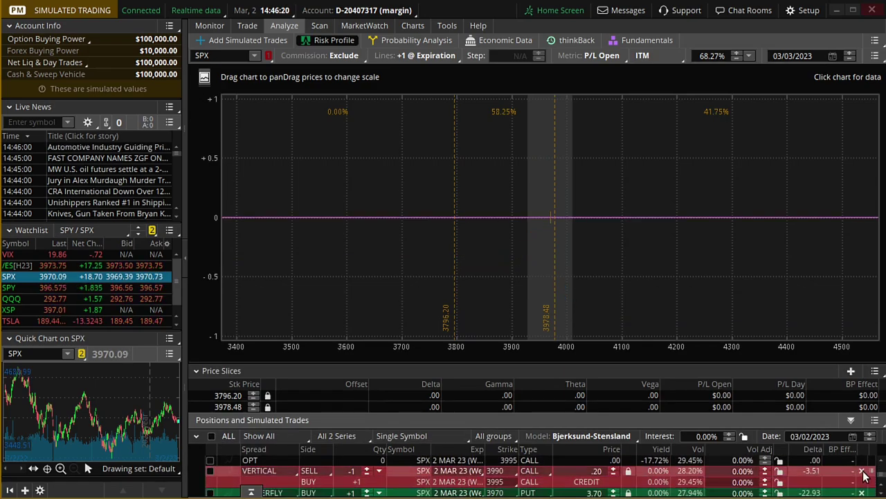
{"action": "left_click", "coordinate": [862, 471]}
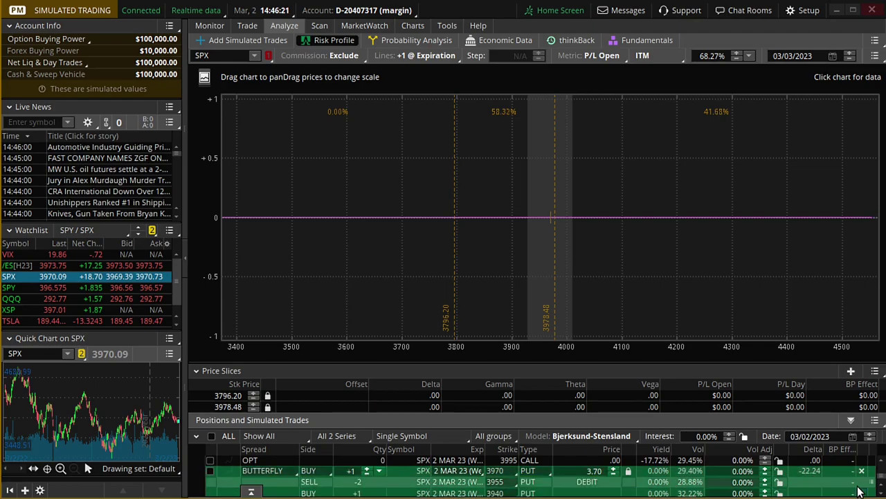
- Plot only the 3970/3955/3940 butterfly on the risk profile and set the upper price slice at about 3970
{"action": "left_click", "coordinate": [211, 471]}
{"action": "left_click_drag", "start_coordinate": [554, 355], "coordinate": [528, 354]}
{"action": "left_click_drag", "start_coordinate": [730, 283], "coordinate": [368, 248]}
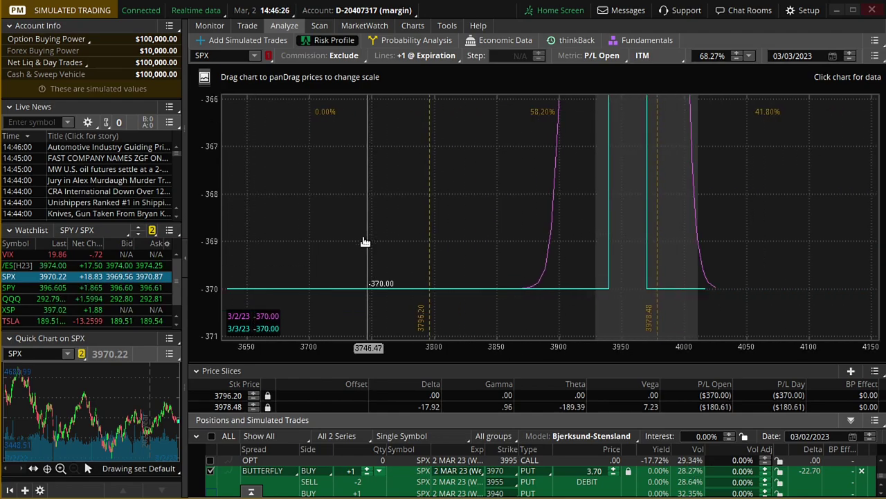
{"action": "left_click_drag", "start_coordinate": [591, 352], "coordinate": [554, 353]}
{"action": "left_click_drag", "start_coordinate": [866, 256], "coordinate": [234, 265]}
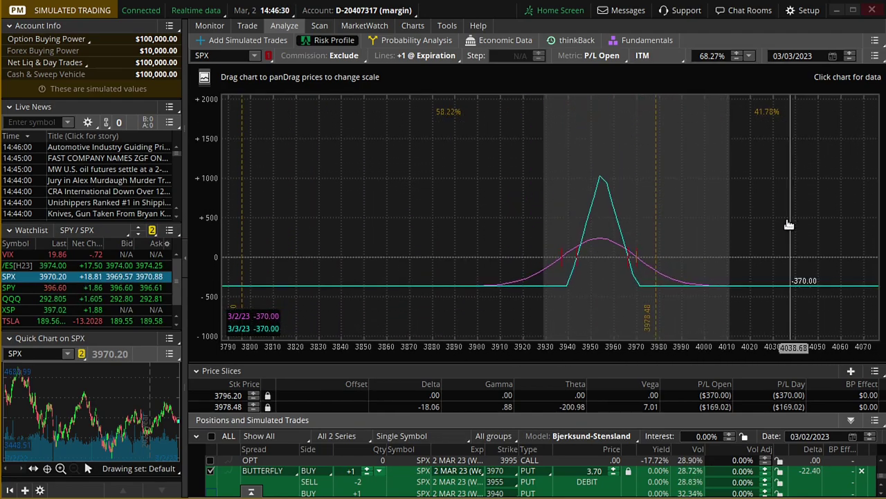
{"action": "left_click_drag", "start_coordinate": [608, 354], "coordinate": [770, 350]}
{"action": "left_click_drag", "start_coordinate": [622, 297], "coordinate": [398, 293]}
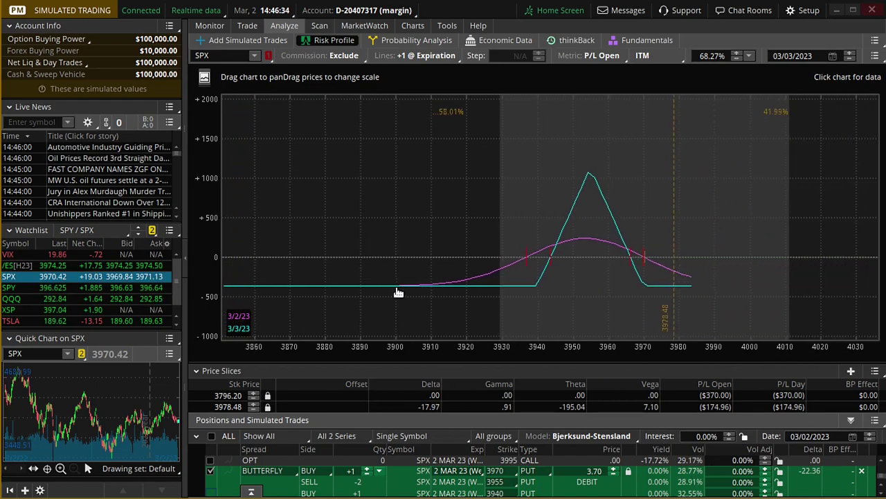
{"action": "left_click_drag", "start_coordinate": [637, 347], "coordinate": [731, 350]}
{"action": "left_click_drag", "start_coordinate": [769, 313], "coordinate": [719, 261]}
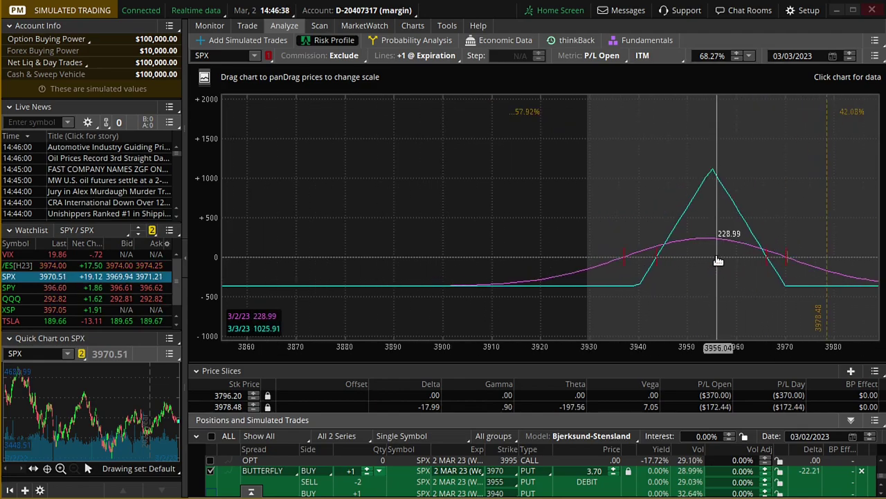
{"action": "left_click", "coordinate": [788, 269]}
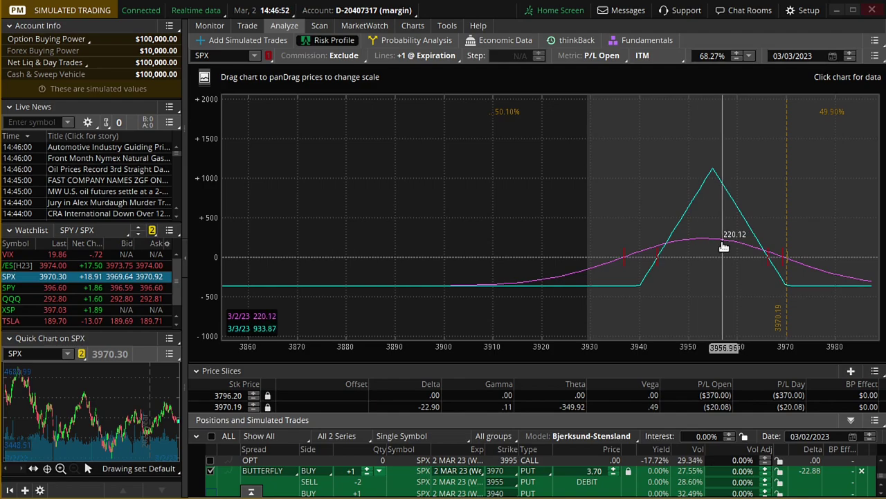
- Delete the simulated butterfly, and copy the spx-test example order "SELL -1 Iron Condor SPX 100 02 Mar 23 4000/4010/3945/3935 CALL/PUT @0.3 LMT" in Discord
{"action": "left_click", "coordinate": [862, 470]}
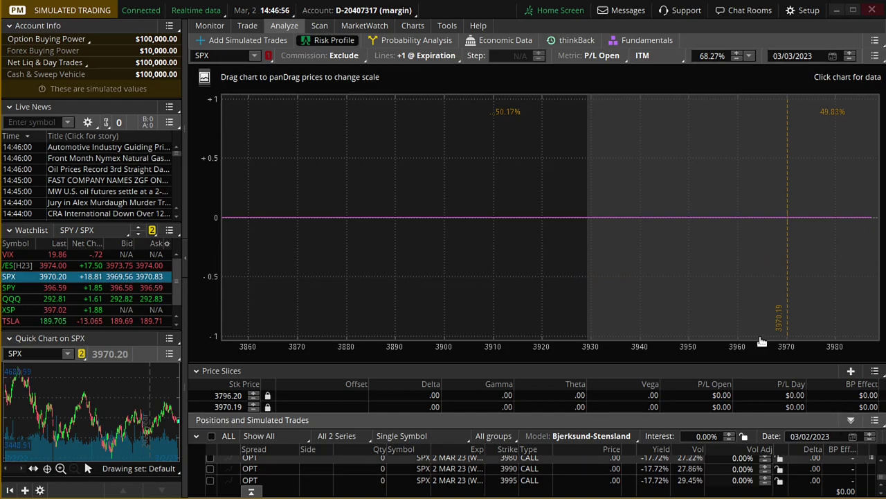
{"action": "key", "text": "alt+Tab"}
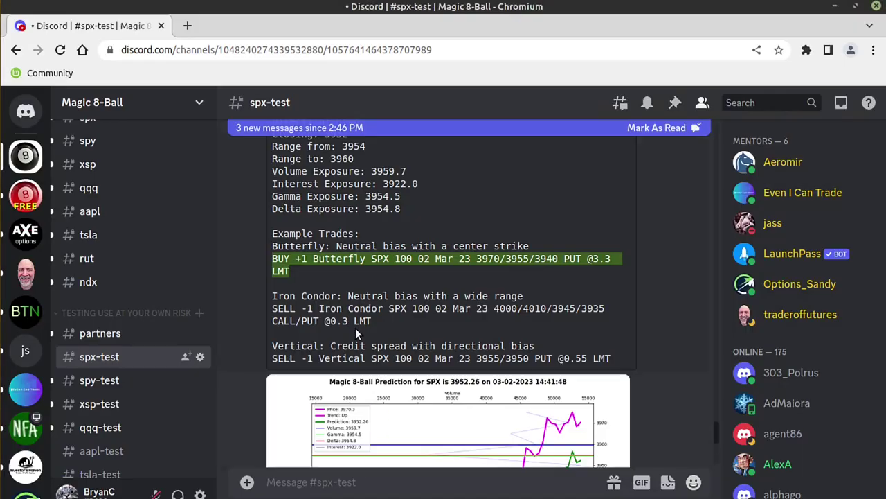
{"action": "left_click_drag", "start_coordinate": [378, 327], "coordinate": [275, 313]}
{"action": "right_click", "coordinate": [298, 312]}
{"action": "left_click", "coordinate": [330, 322]}
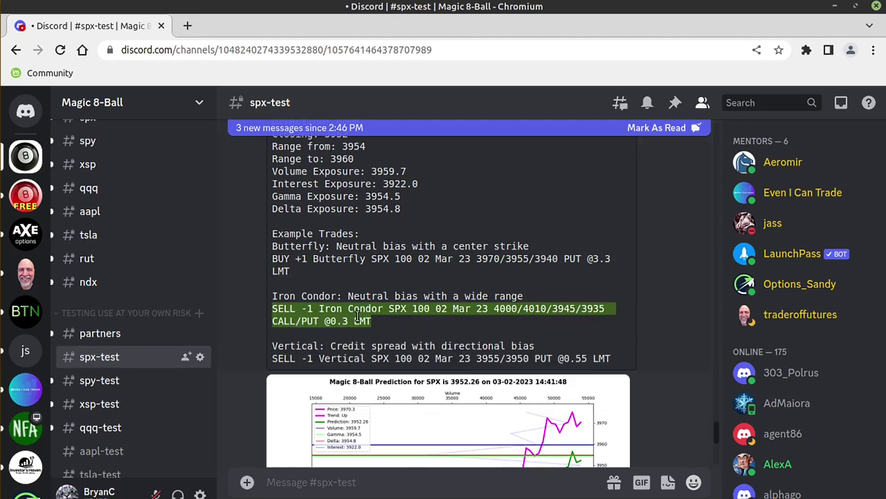
- In thinkorswim, open the order entry section under the risk profile and paste the copied iron condor order
{"action": "key", "text": "alt+Tab"}
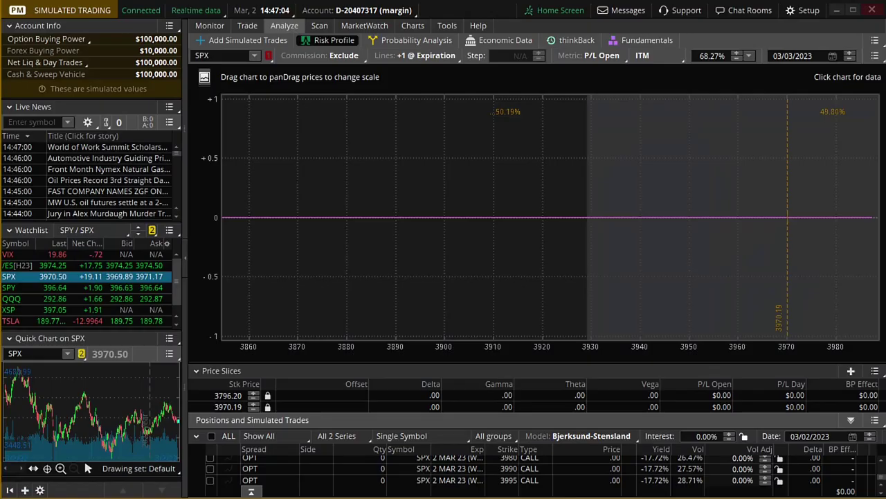
{"action": "left_click", "coordinate": [252, 491]}
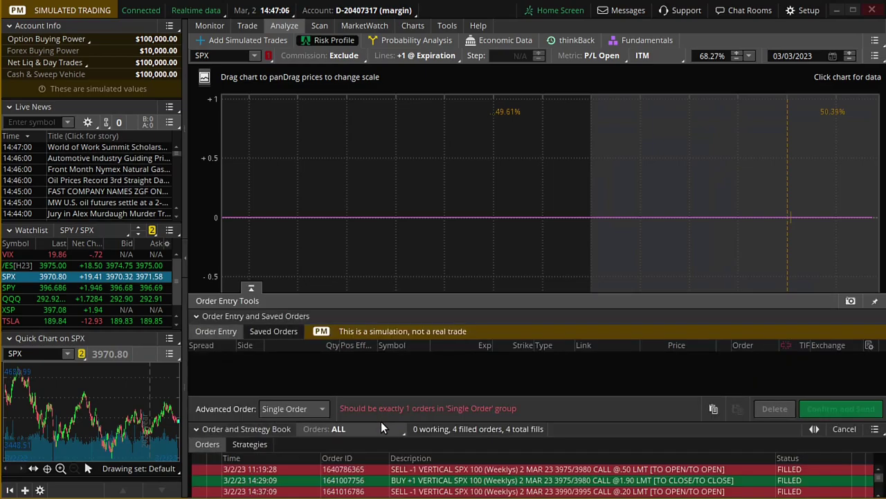
{"action": "left_click", "coordinate": [714, 398]}
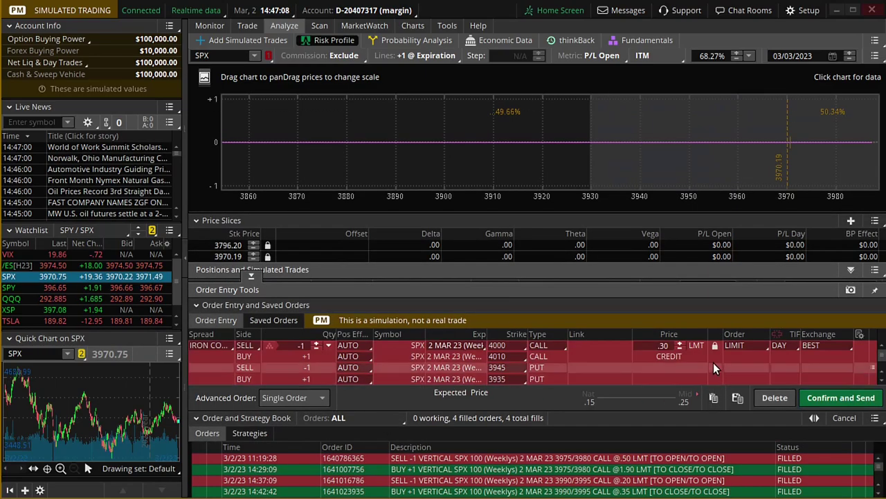
- Analyze the iron condor with its limit price unlocked, and delete its order from the order entry
{"action": "right_click", "coordinate": [592, 355]}
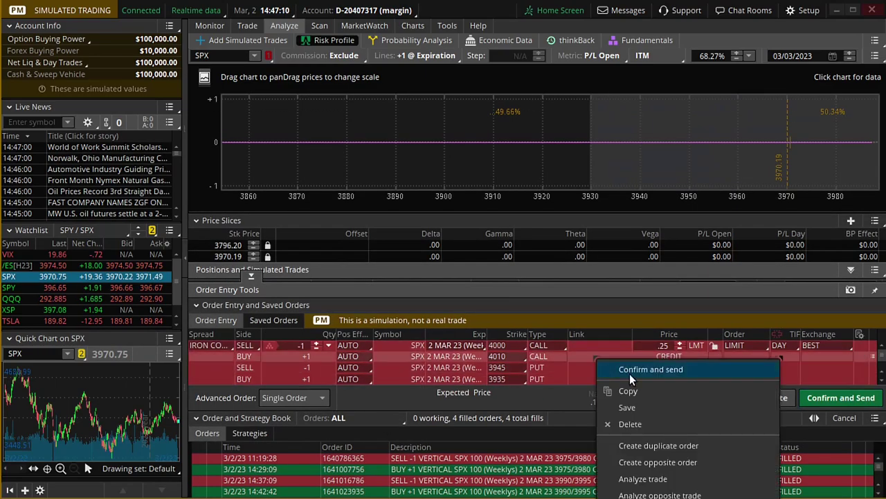
{"action": "left_click", "coordinate": [642, 478]}
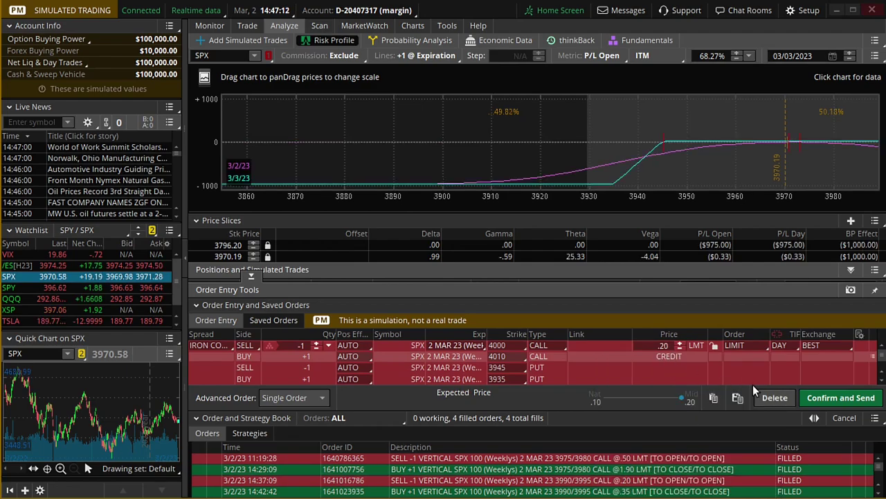
{"action": "left_click", "coordinate": [782, 400]}
- Check the iron condor's risk profile with the upper price slice at about 3958 and at about 3994
{"action": "left_click_drag", "start_coordinate": [794, 311], "coordinate": [541, 303]}
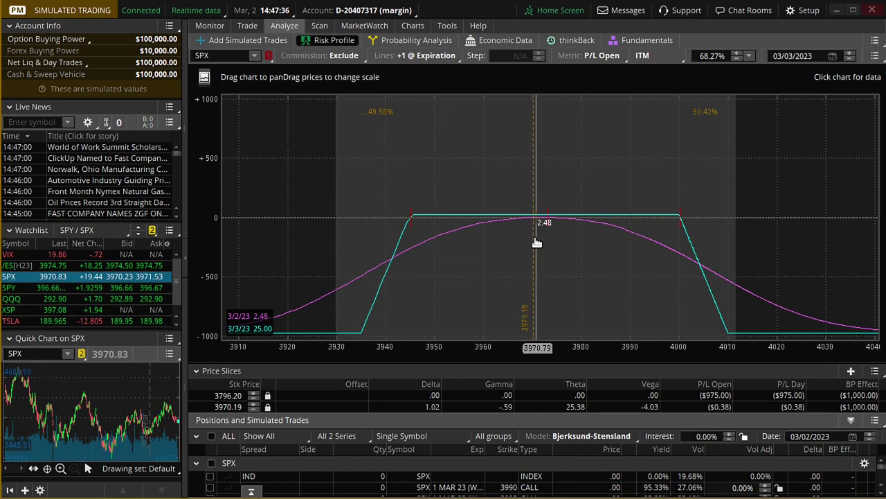
{"action": "left_click", "coordinate": [474, 247]}
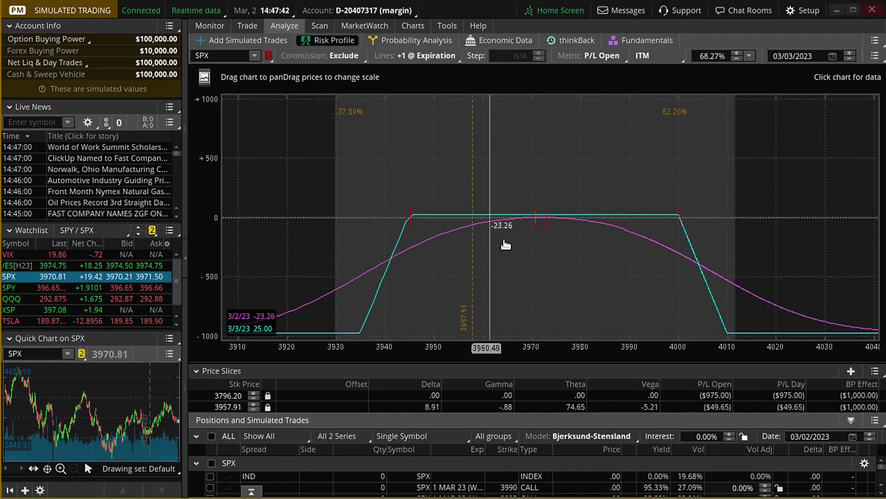
{"action": "left_click", "coordinate": [649, 244]}
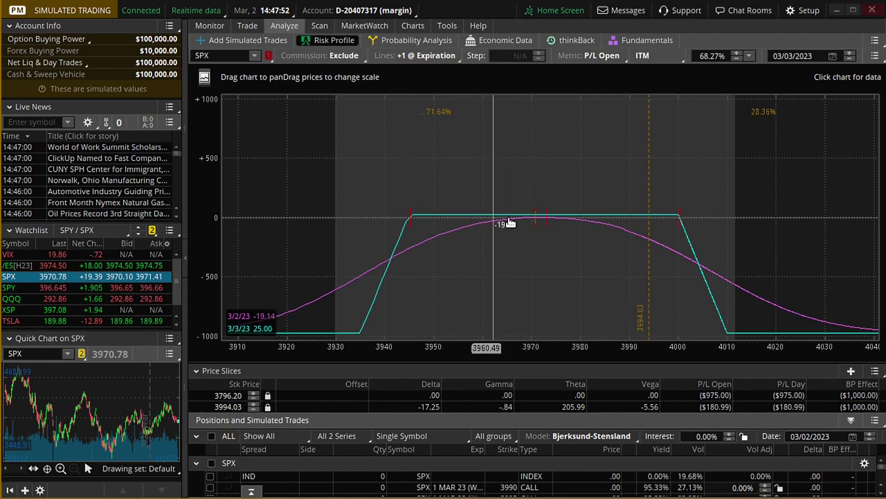
- Delete the simulated iron condor, and copy the spx-test example order "SELL -1 Vertical SPX 100 02 Mar 23 3955/3950 PUT @0.55 LMT" in Discord
{"action": "scroll", "coordinate": [858, 478], "scroll_direction": "down", "scroll_amount": 2}
{"action": "left_click", "coordinate": [862, 470]}
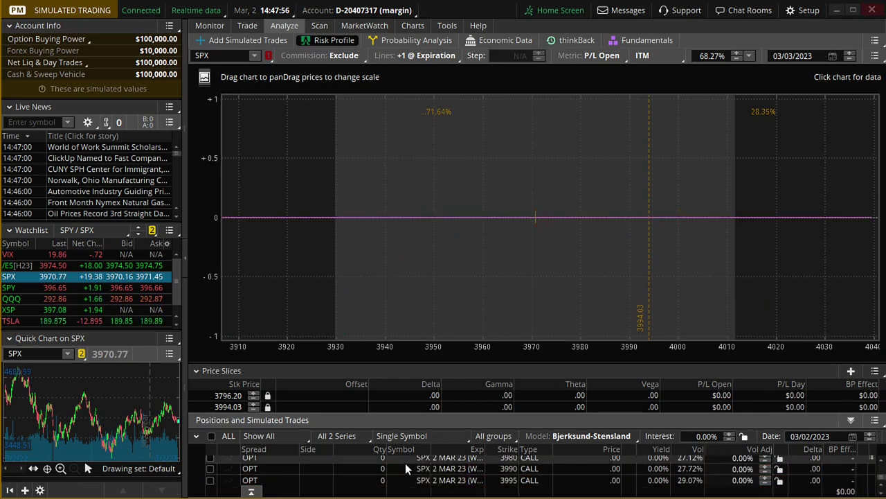
{"action": "key", "text": "alt+Tab"}
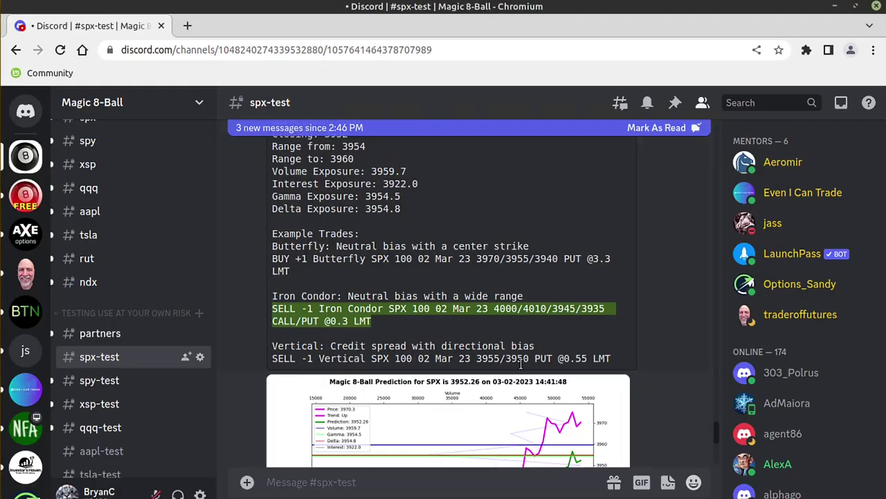
{"action": "left_click", "coordinate": [611, 360]}
{"action": "left_click_drag", "start_coordinate": [454, 358], "coordinate": [279, 358]}
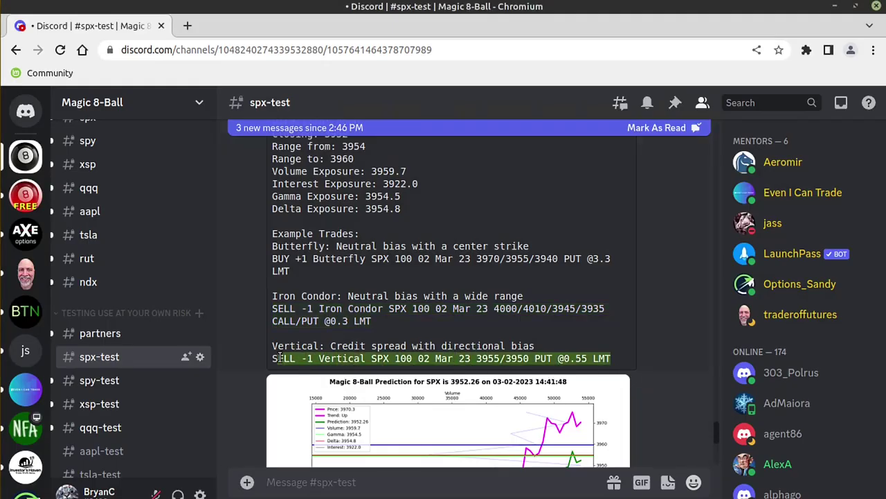
{"action": "right_click", "coordinate": [293, 358]}
{"action": "left_click", "coordinate": [325, 368]}
{"action": "right_click", "coordinate": [486, 358]}
{"action": "left_click", "coordinate": [514, 368]}
- In thinkorswim, paste the copied vertical order, analyze it with its limit price unlocked, and delete it from the order entry
{"action": "key", "text": "alt+Tab"}
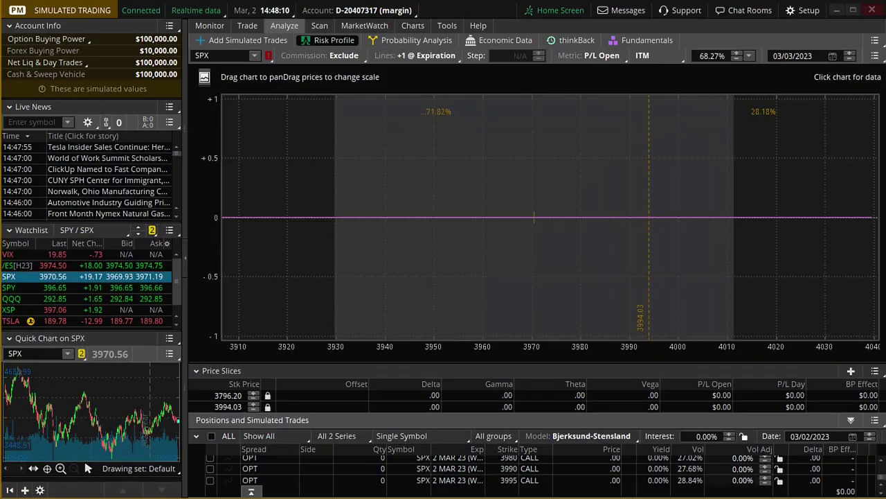
{"action": "key", "text": "ctrl+v"}
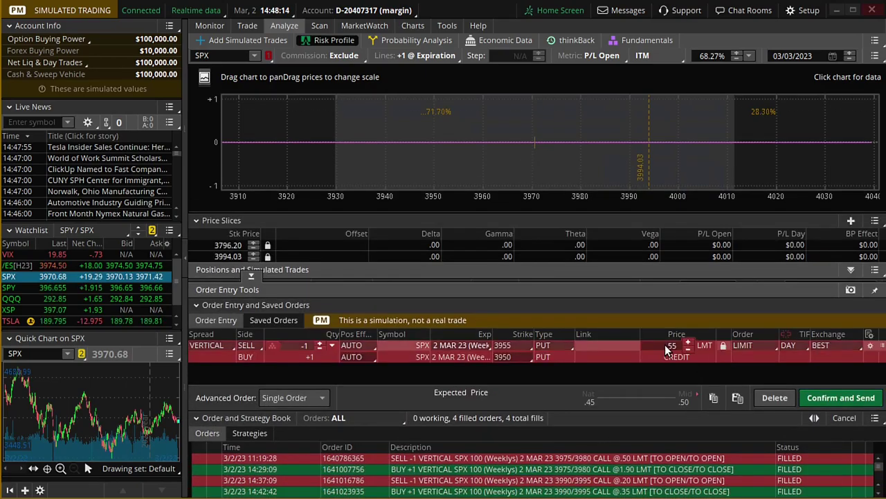
{"action": "right_click", "coordinate": [621, 354]}
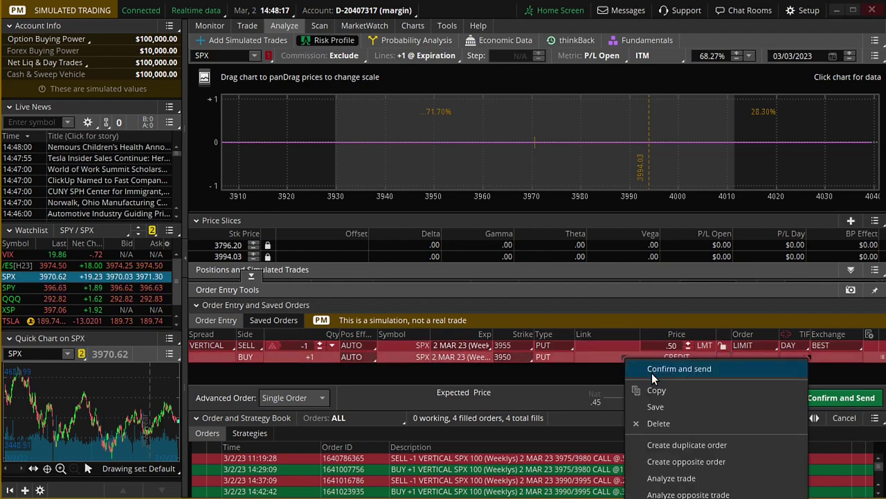
{"action": "left_click", "coordinate": [671, 478]}
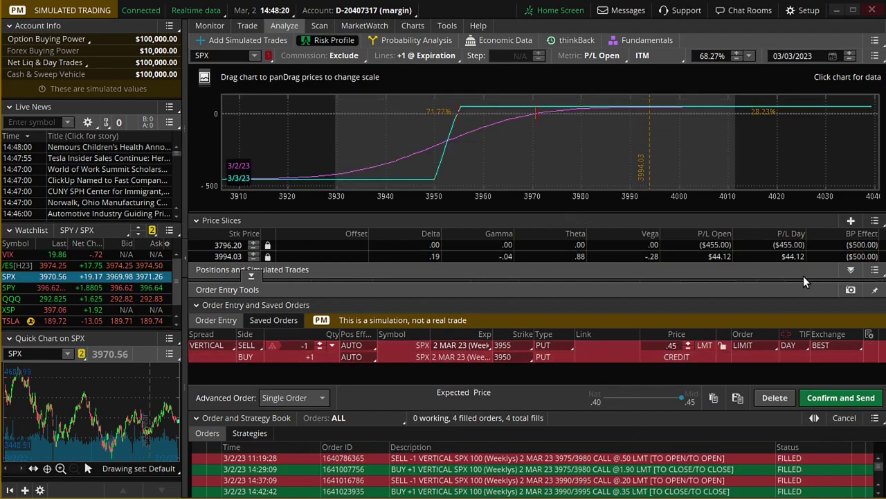
{"action": "left_click", "coordinate": [779, 398]}
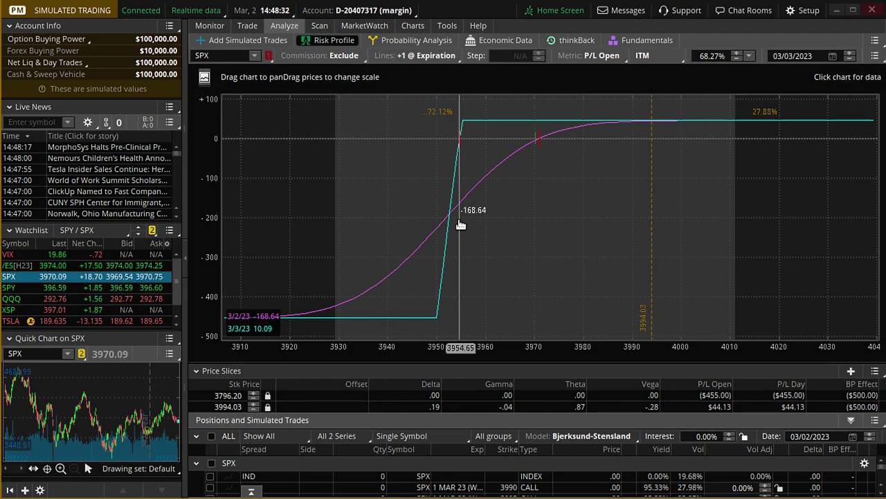
- In Discord, enlarge the 14:41:48 SPX prediction chart in spx-test
{"action": "key", "text": "alt+Tab"}
{"action": "scroll", "coordinate": [513, 332], "scroll_direction": "down", "scroll_amount": 4}
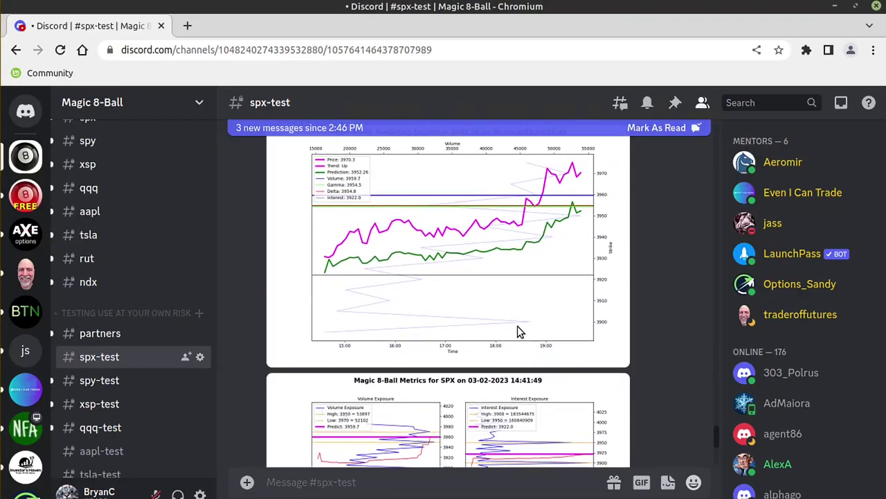
{"action": "left_click", "coordinate": [420, 208]}
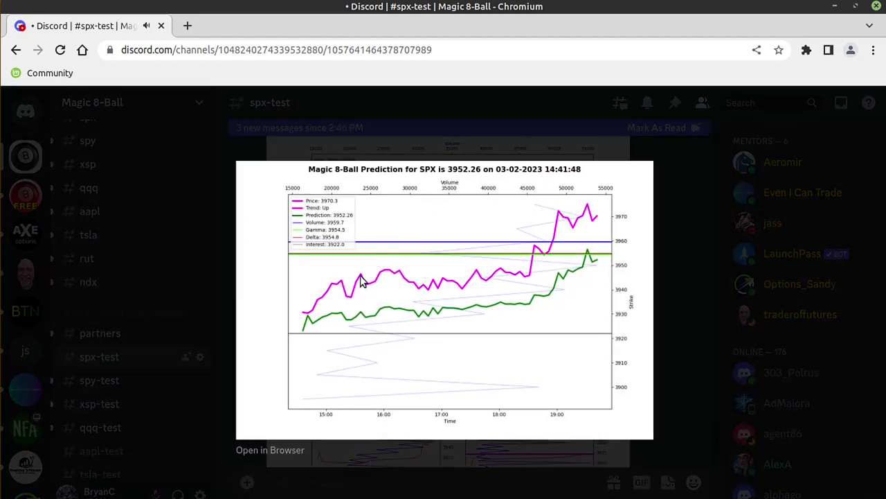
- Open the SPX prediction chart full size in the browser, and check the vertical's risk profile in thinkorswim with the price slice at about 3957
{"action": "left_click", "coordinate": [268, 451]}
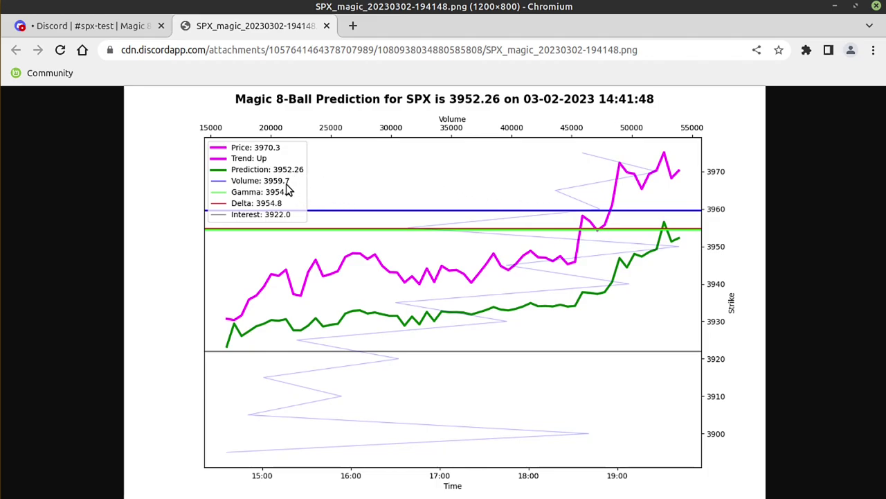
{"action": "key", "text": "alt+Tab"}
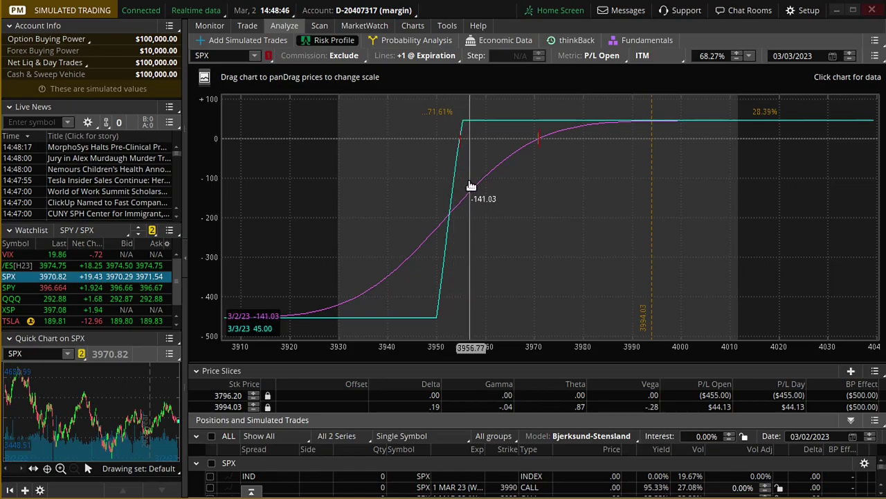
{"action": "left_click", "coordinate": [470, 185]}
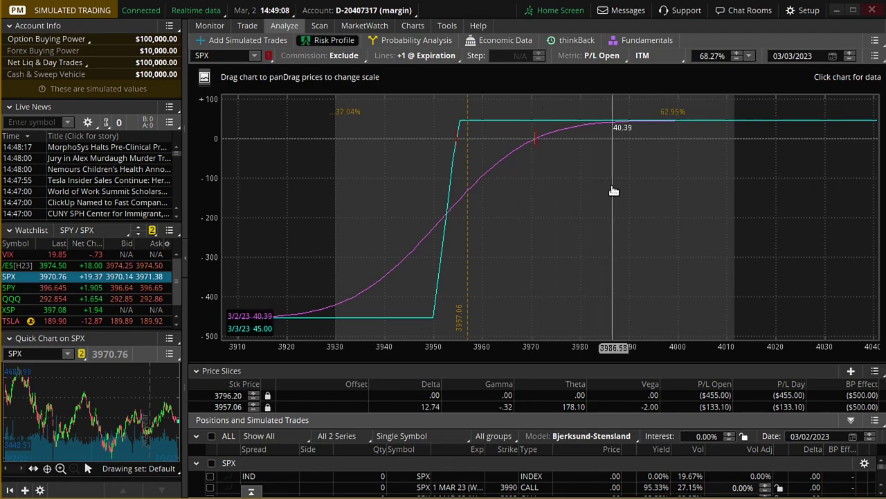
- Delete the simulated 3955/3950 put vertical, and move the upper price slice to about 3971 and finally to about 3956
{"action": "scroll", "coordinate": [852, 482], "scroll_direction": "down", "scroll_amount": 1}
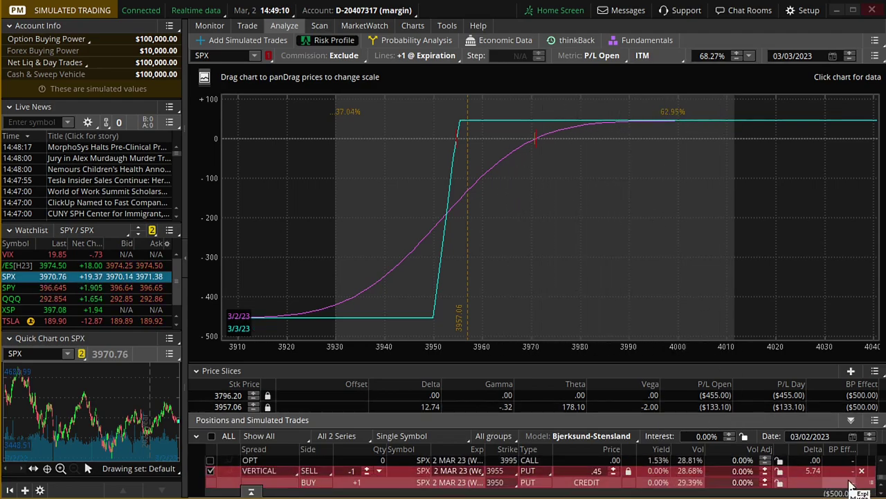
{"action": "left_click", "coordinate": [861, 471]}
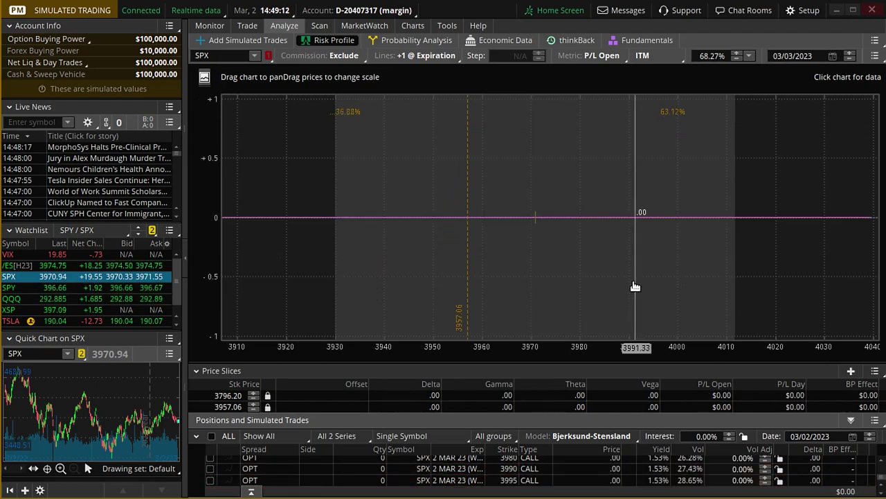
{"action": "left_click", "coordinate": [537, 275]}
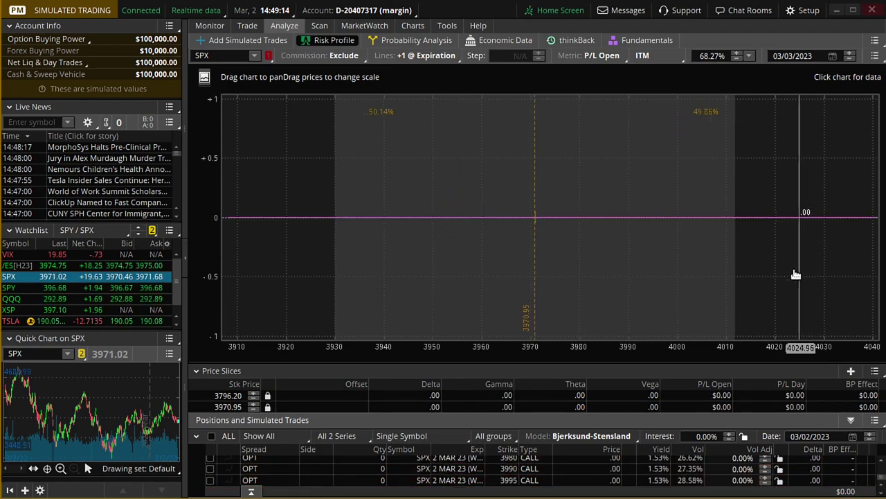
{"action": "left_click", "coordinate": [464, 291]}
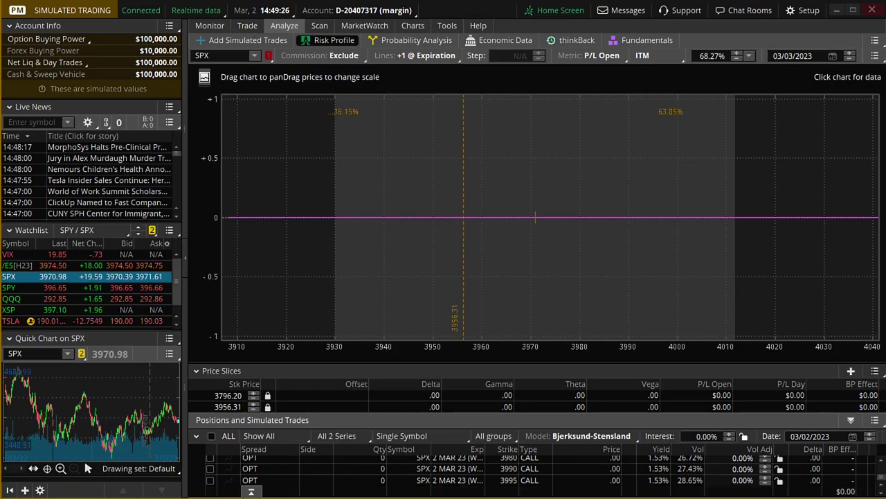
- In Discord, close the chart image and open the 14:32:05 SPX prediction chart from the Magic 8-Ball Free server's spx channel full size
{"action": "key", "text": "alt+Tab"}
{"action": "left_click", "coordinate": [326, 27]}
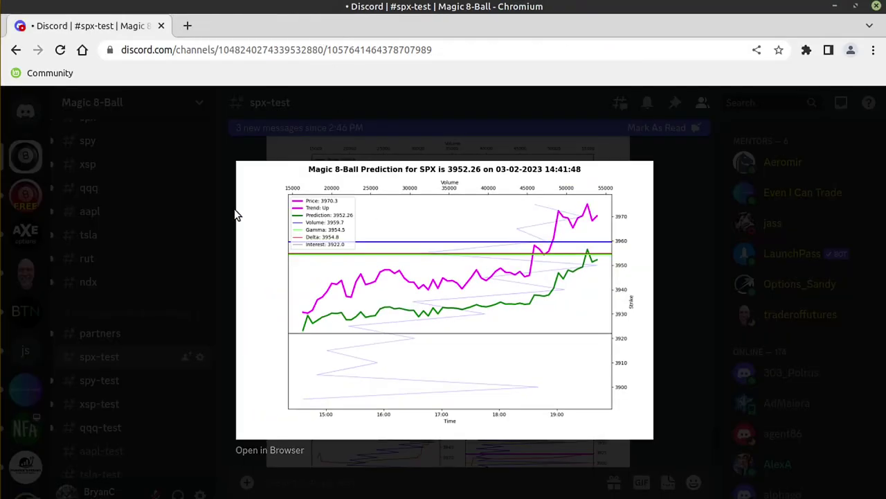
{"action": "left_click", "coordinate": [155, 188]}
{"action": "left_click", "coordinate": [25, 194]}
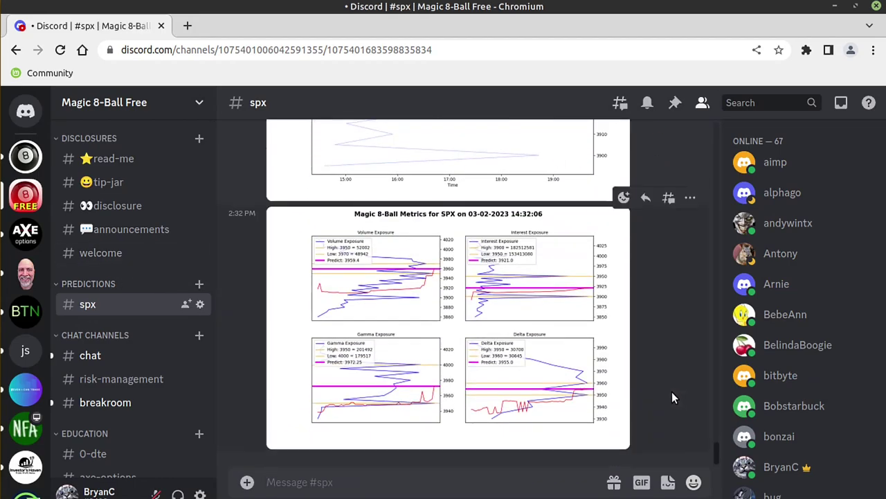
{"action": "scroll", "coordinate": [510, 344], "scroll_direction": "up", "scroll_amount": 5}
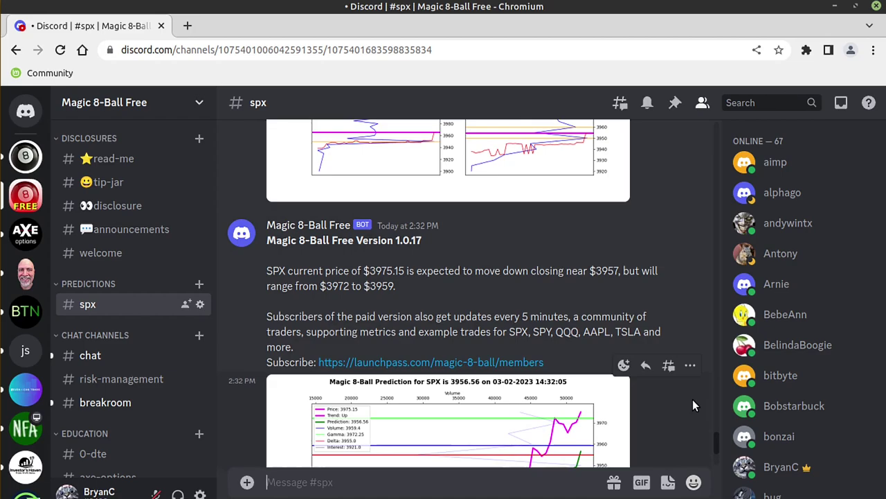
{"action": "scroll", "coordinate": [693, 399], "scroll_direction": "down", "scroll_amount": 3}
{"action": "left_click", "coordinate": [581, 311]}
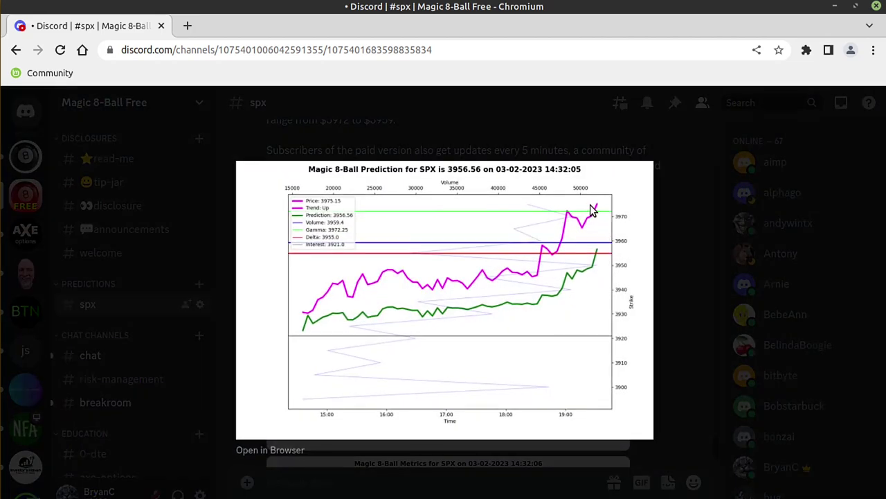
{"action": "left_click", "coordinate": [266, 450]}
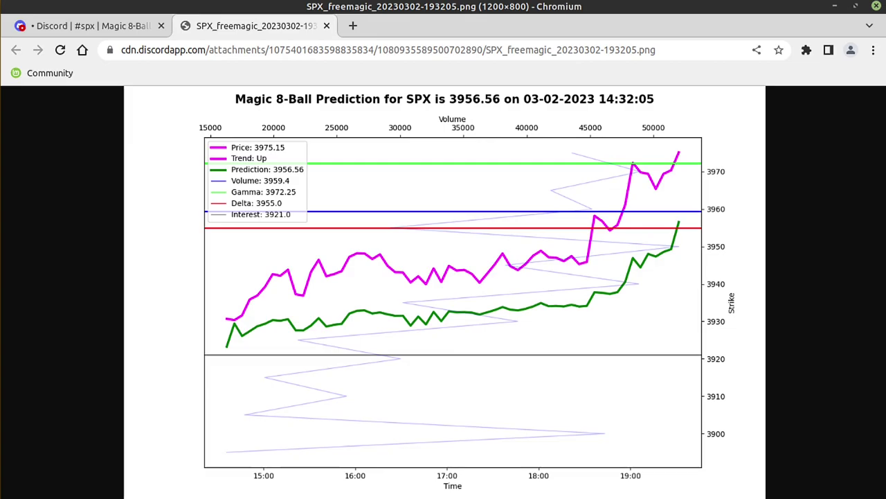
- In thinkorswim, show the 2 MAR 23 calls in the SPX option chain from about the 3955 to the 4040 strike
{"action": "key", "text": "alt+Tab"}
{"action": "left_click", "coordinate": [249, 44]}
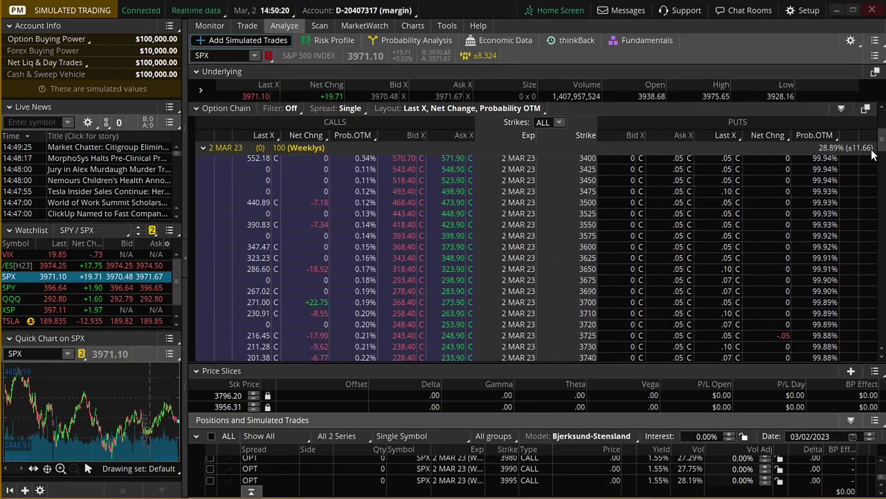
{"action": "left_click_drag", "start_coordinate": [881, 142], "coordinate": [879, 196]}
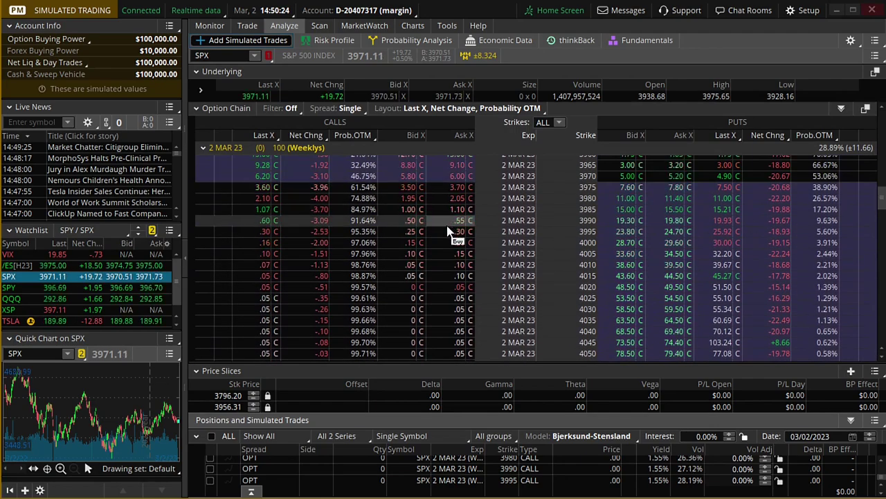
{"action": "scroll", "coordinate": [462, 214], "scroll_direction": "up", "scroll_amount": 1}
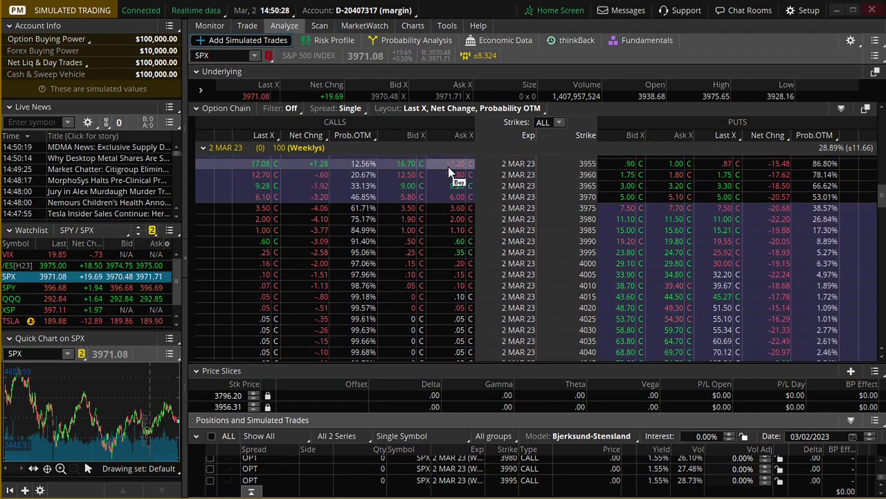
- Try simulated sell verticals from the 3995 and 3985 calls of 2 MAR 23, deleting each one
{"action": "right_click", "coordinate": [459, 253]}
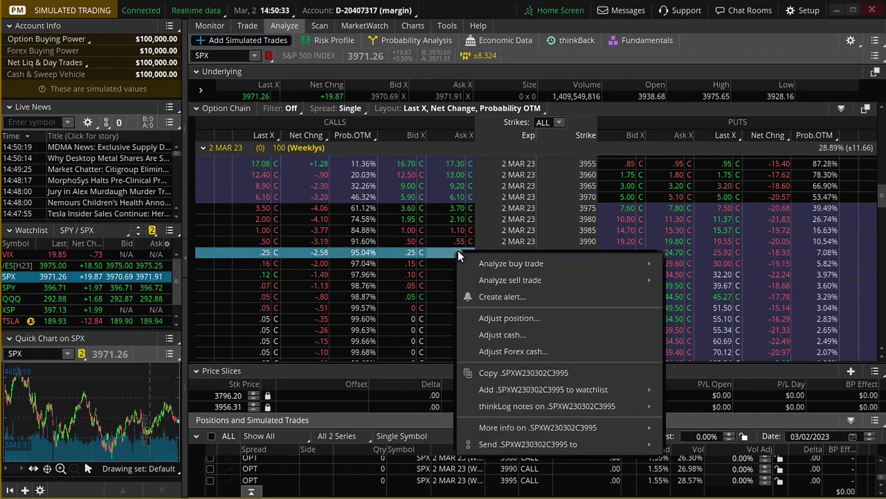
{"action": "mouse_move", "coordinate": [518, 277]}
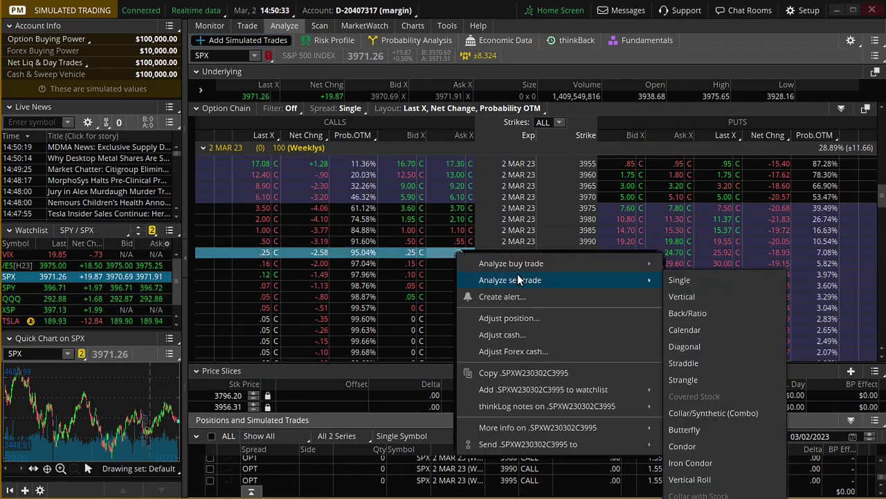
{"action": "left_click", "coordinate": [700, 297]}
{"action": "left_click", "coordinate": [862, 490]}
{"action": "right_click", "coordinate": [457, 234]}
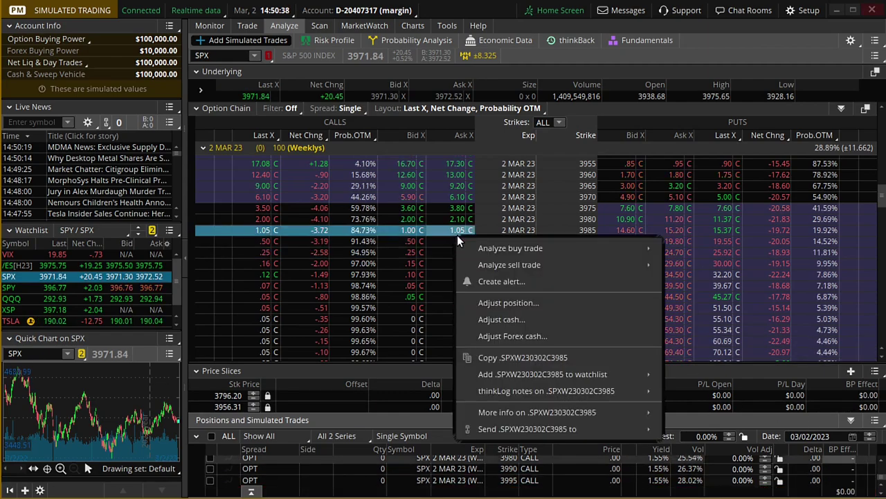
{"action": "mouse_move", "coordinate": [527, 265]}
{"action": "left_click", "coordinate": [684, 286]}
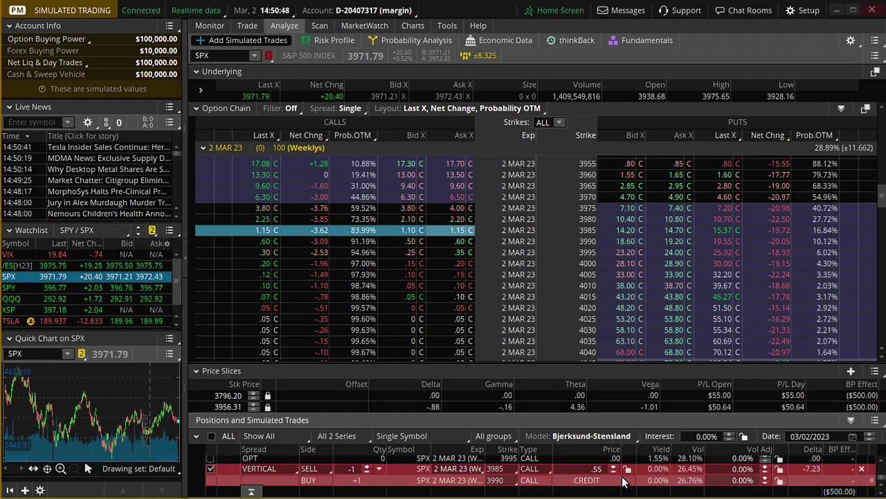
{"action": "left_click", "coordinate": [862, 469]}
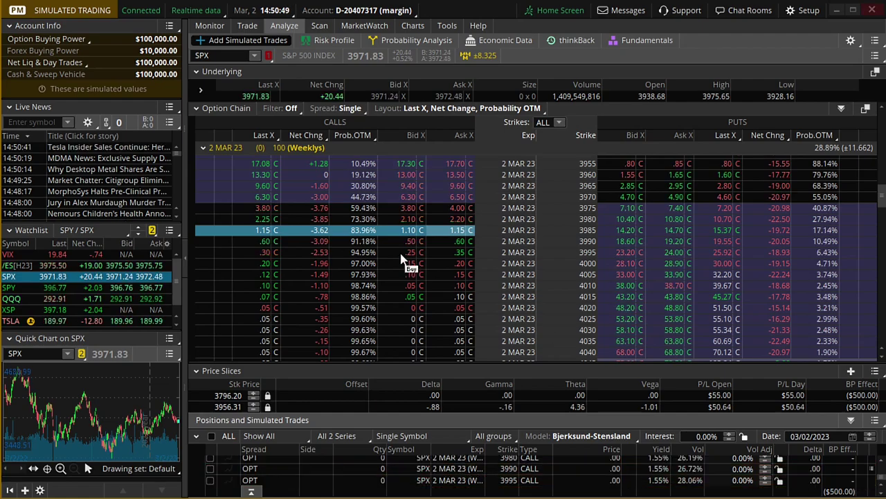
- Analyze selling the 2 MAR 23 3990/3995 call vertical, send it as a paper order at a .20 limit, and dismiss the order notifications
{"action": "right_click", "coordinate": [450, 248]}
{"action": "mouse_move", "coordinate": [509, 271]}
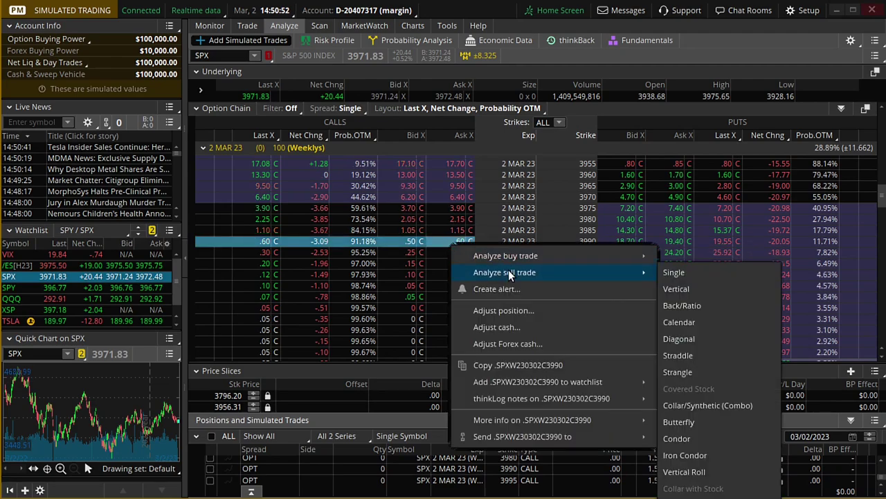
{"action": "left_click", "coordinate": [687, 296]}
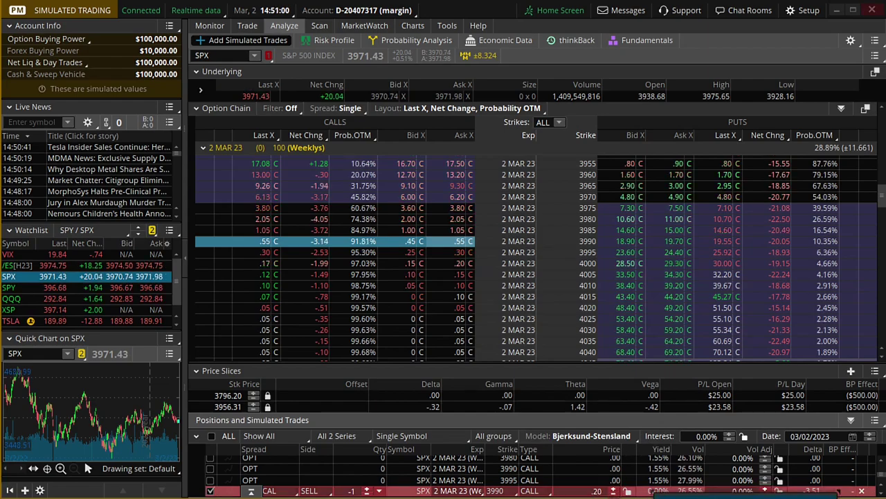
{"action": "left_click", "coordinate": [651, 492]}
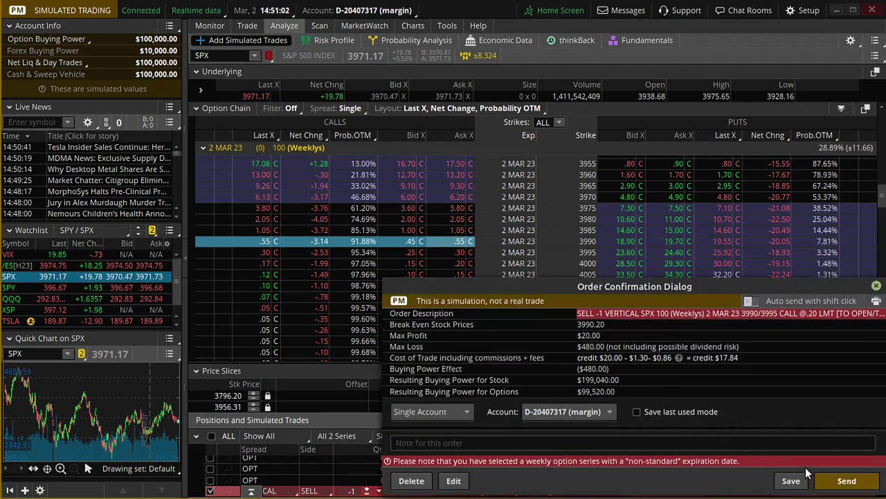
{"action": "left_click", "coordinate": [845, 480]}
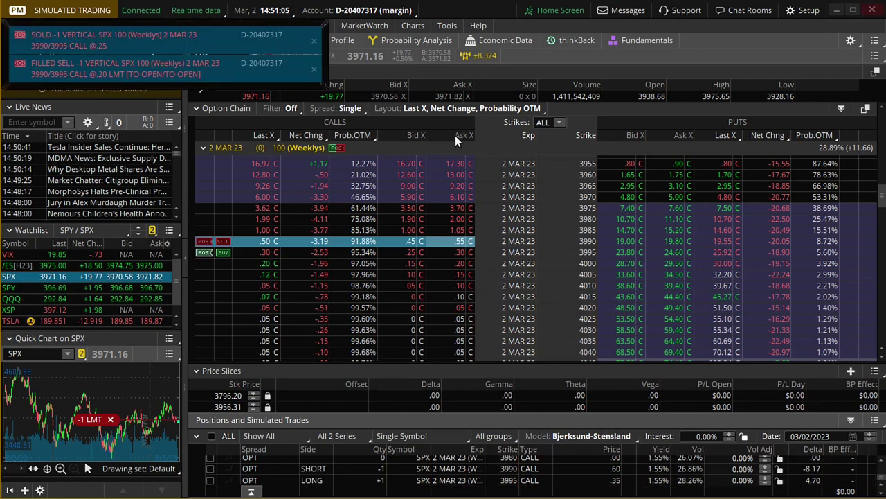
{"action": "left_click", "coordinate": [315, 42]}
{"action": "left_click", "coordinate": [315, 42]}
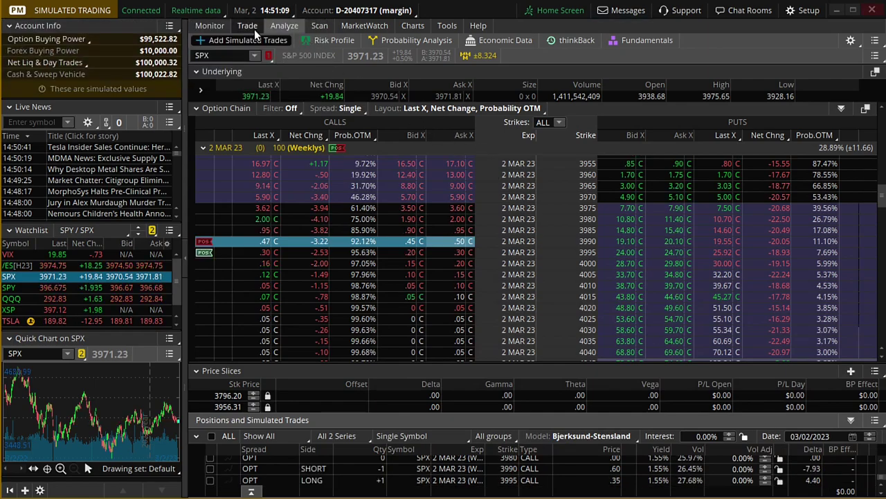
- Analyze the newly filled 3990/3995 call vertical from today's trade activity and show its risk profile
{"action": "left_click", "coordinate": [210, 26]}
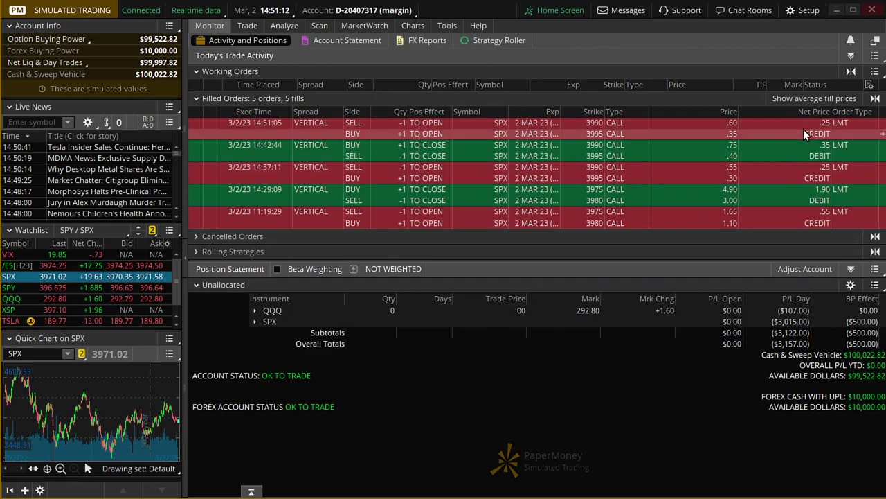
{"action": "right_click", "coordinate": [754, 123]}
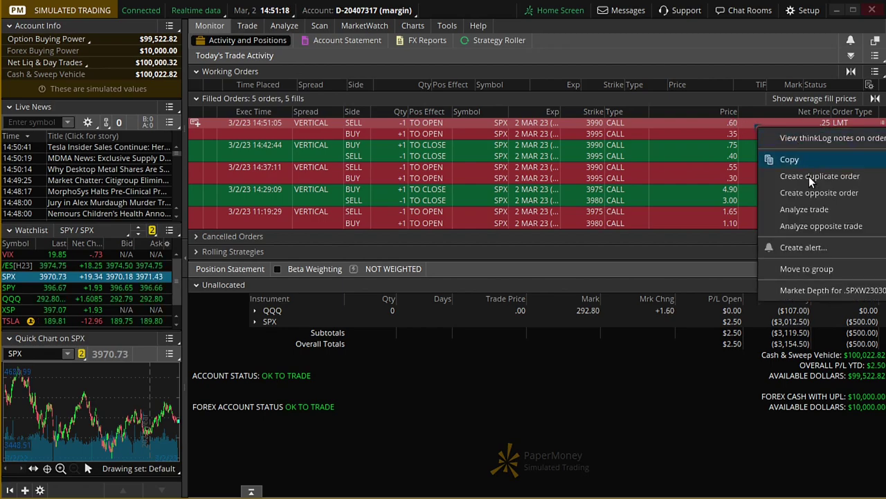
{"action": "left_click", "coordinate": [793, 213]}
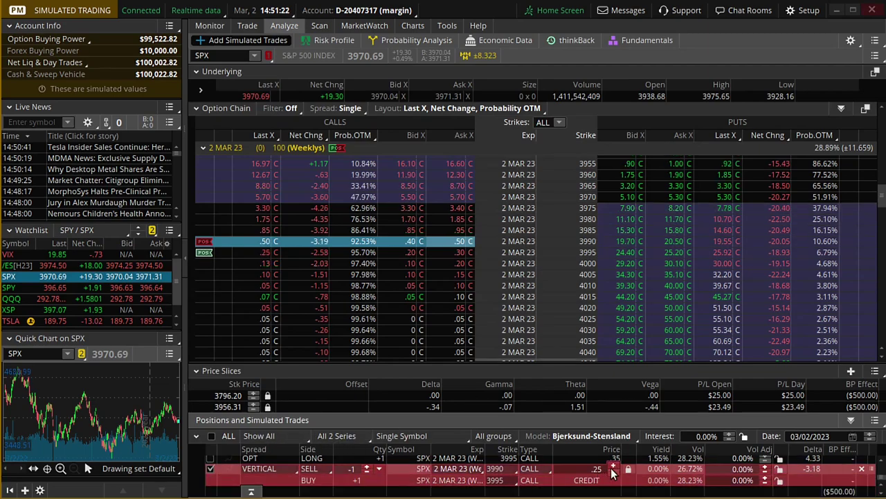
{"action": "left_click", "coordinate": [329, 42]}
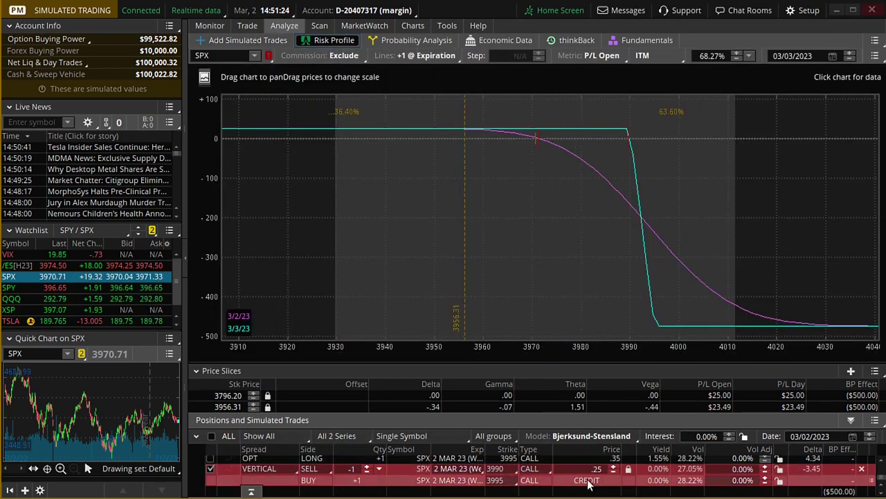
- Try lower prices for the simulated 3990/3995 call vertical, ending at .20, and delete the simulated trade
{"action": "left_click", "coordinate": [613, 473]}
{"action": "left_click", "coordinate": [613, 474]}
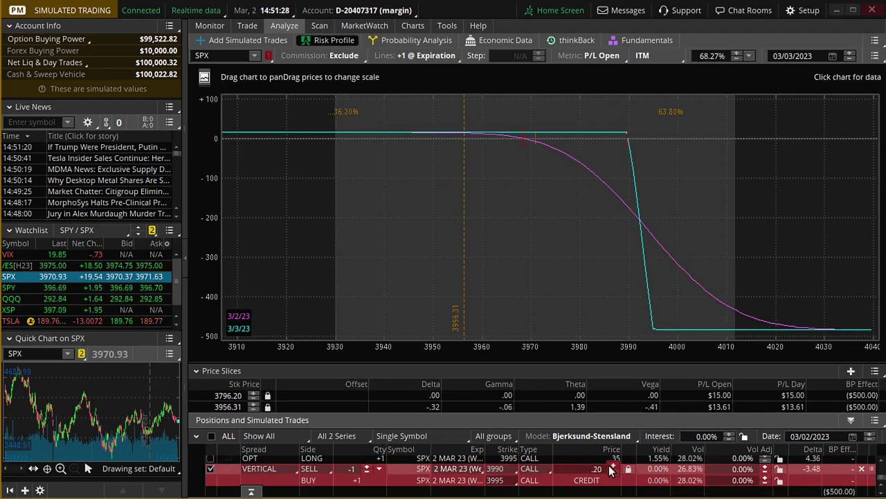
{"action": "left_click", "coordinate": [613, 466]}
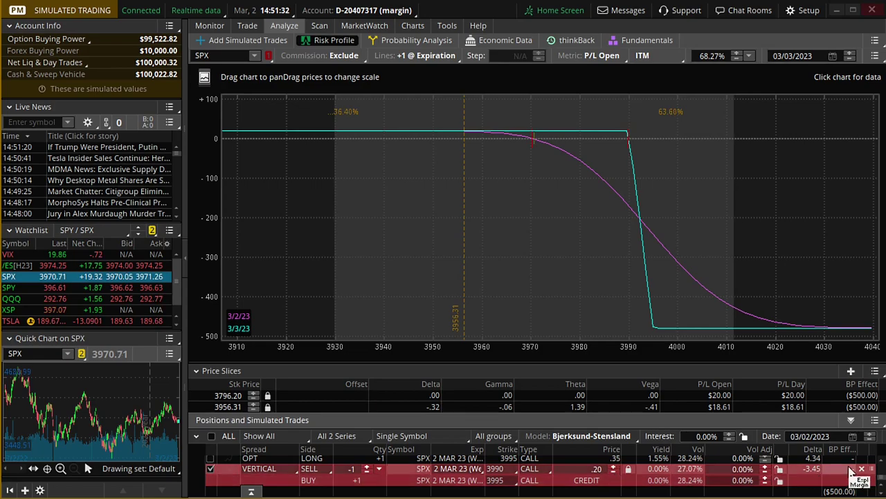
{"action": "left_click", "coordinate": [862, 469]}
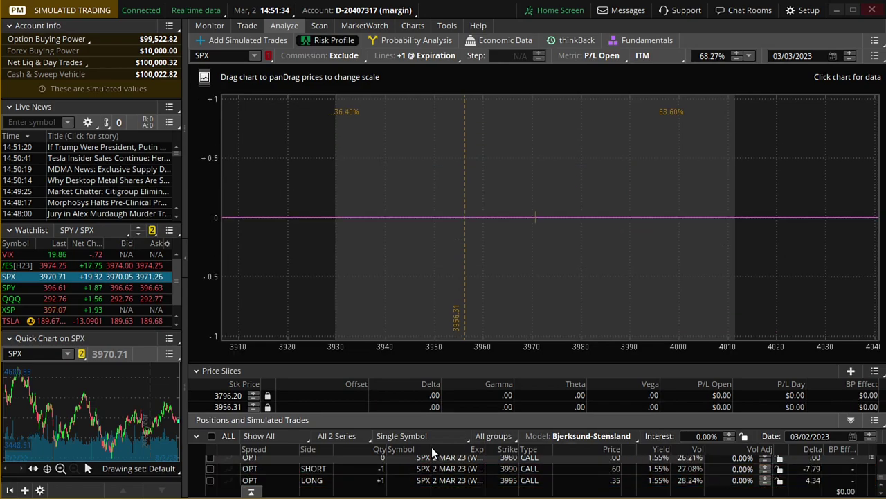
- Include the short 3990 and long 3995 call positions in the risk profile, and set the upper price slice to about 3980
{"action": "left_click", "coordinate": [210, 468]}
{"action": "left_click", "coordinate": [210, 479]}
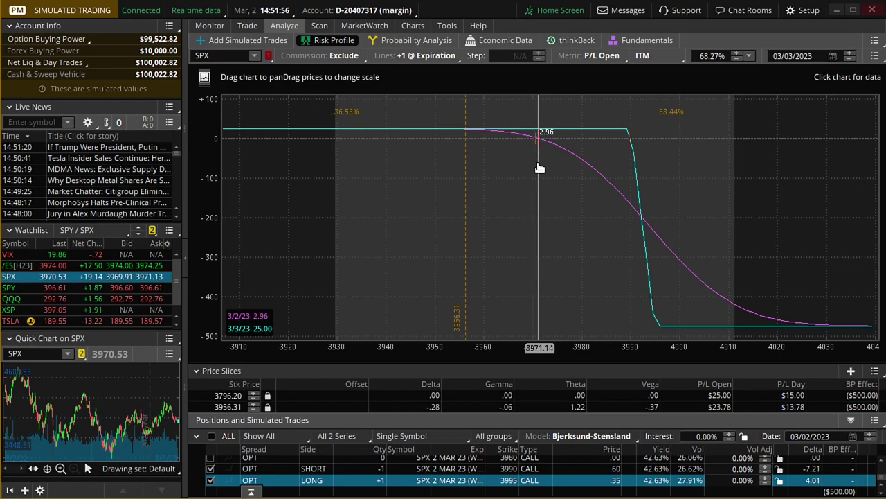
{"action": "left_click", "coordinate": [583, 170]}
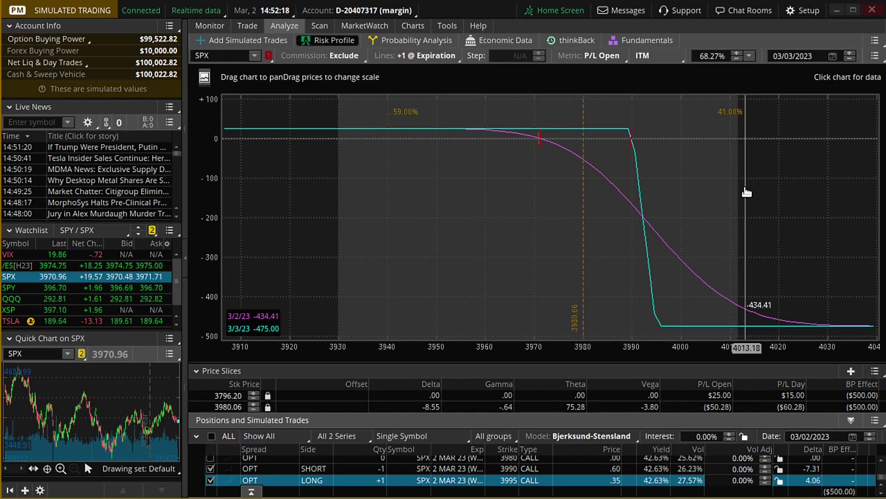
{"action": "left_click_drag", "start_coordinate": [746, 192], "coordinate": [743, 195]}
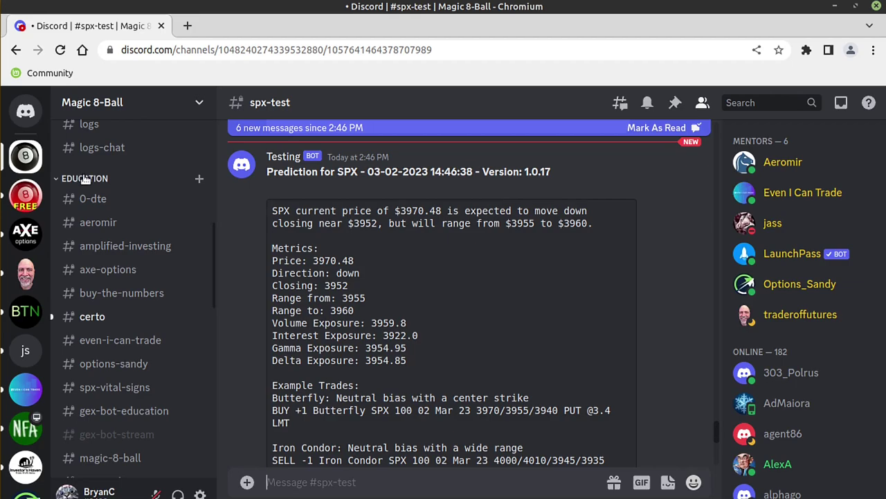
- Browse the education channels 0-dte, aeromir, amplified-investing, buy-the-numbers and axe-options for recent posts and videos
{"action": "left_click", "coordinate": [121, 206]}
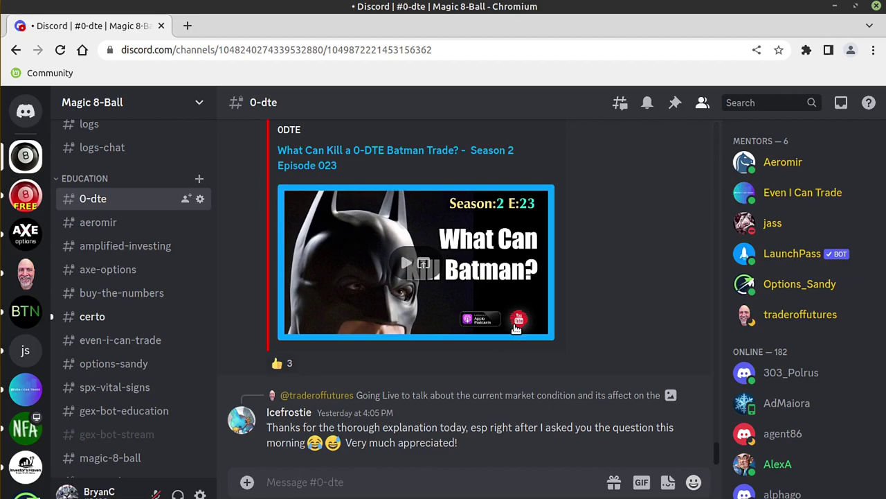
{"action": "left_click", "coordinate": [139, 222]}
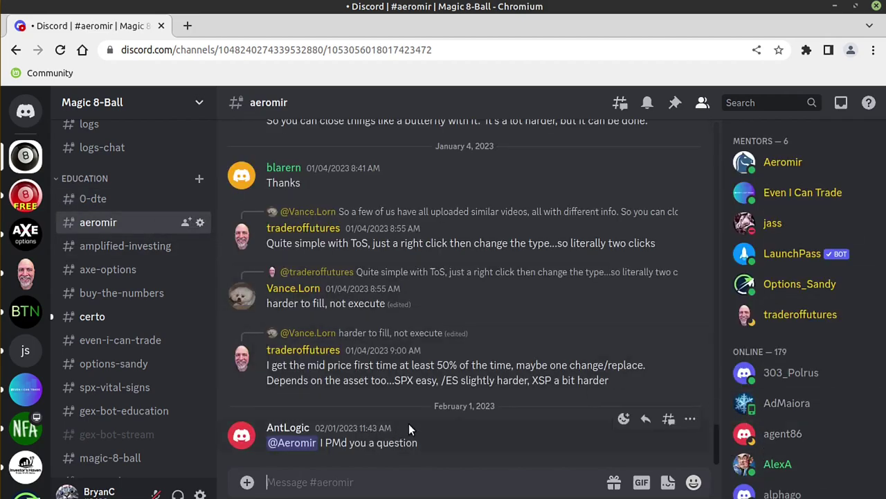
{"action": "left_click", "coordinate": [114, 246]}
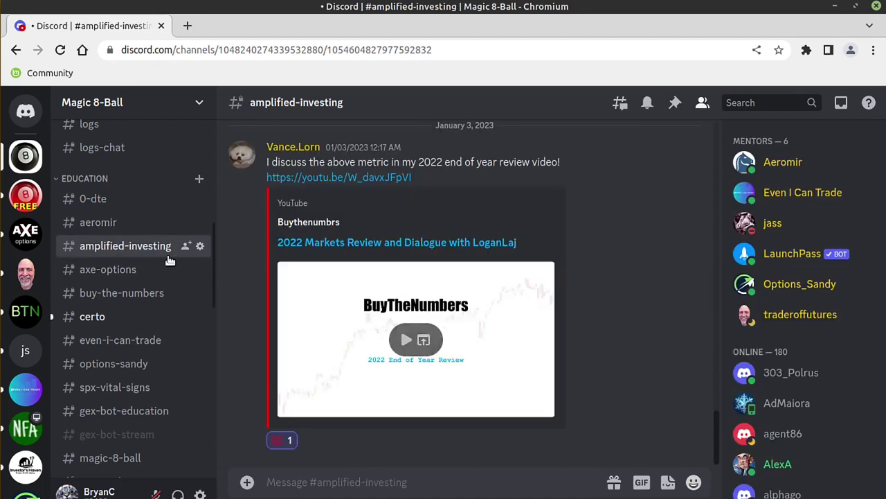
{"action": "left_click", "coordinate": [125, 296]}
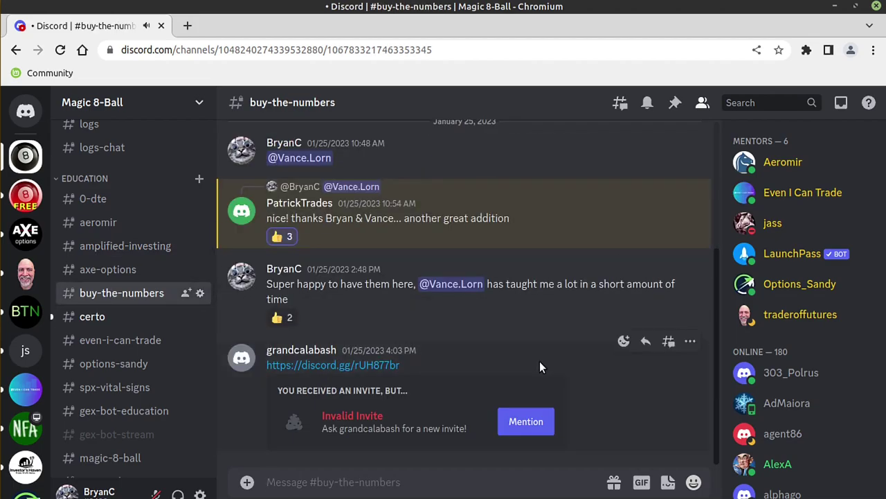
{"action": "left_click", "coordinate": [119, 248]}
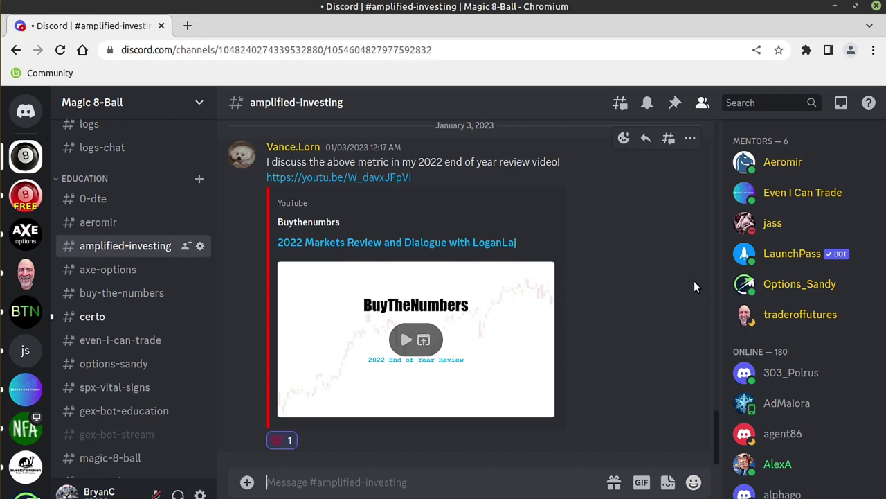
{"action": "left_click", "coordinate": [123, 270]}
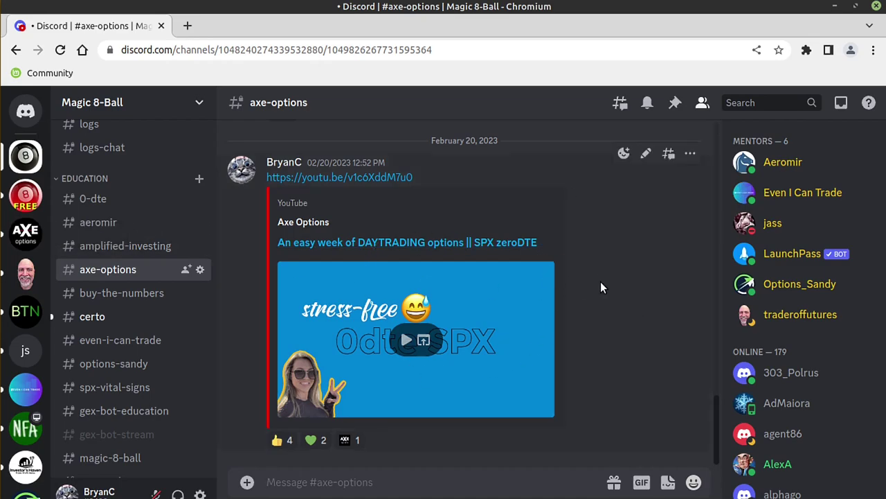
- Review the double fly trade list in the certo channel and highlight its win rate and PNL lines
{"action": "left_click", "coordinate": [133, 322]}
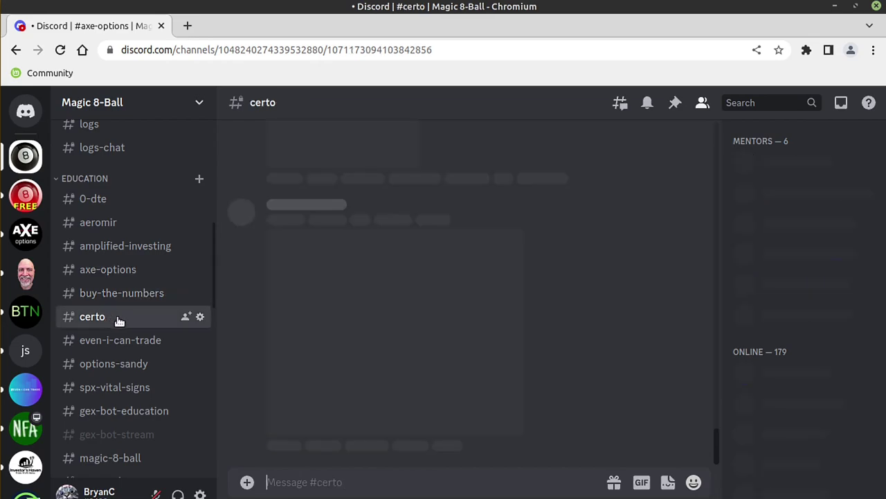
{"action": "left_click_drag", "start_coordinate": [715, 386], "coordinate": [711, 457]}
{"action": "scroll", "coordinate": [656, 412], "scroll_direction": "up", "scroll_amount": 5}
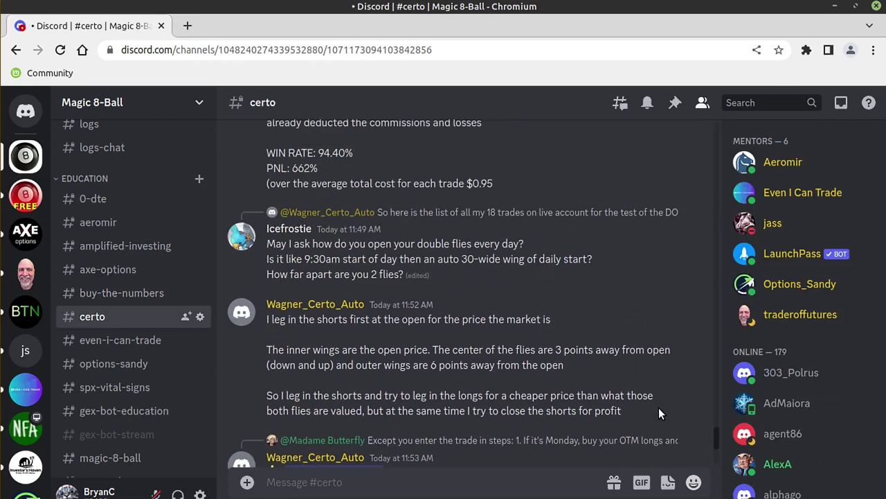
{"action": "scroll", "coordinate": [658, 408], "scroll_direction": "up", "scroll_amount": 4}
{"action": "scroll", "coordinate": [648, 408], "scroll_direction": "up", "scroll_amount": 3}
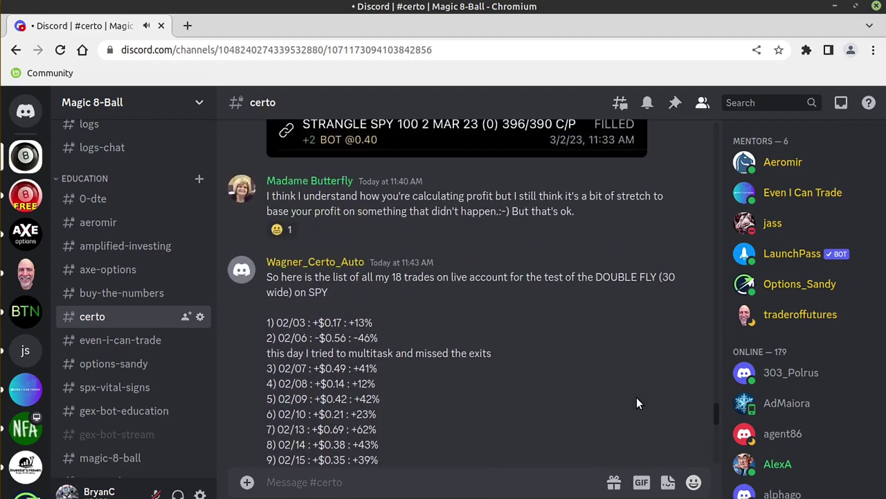
{"action": "scroll", "coordinate": [637, 397], "scroll_direction": "down", "scroll_amount": 6}
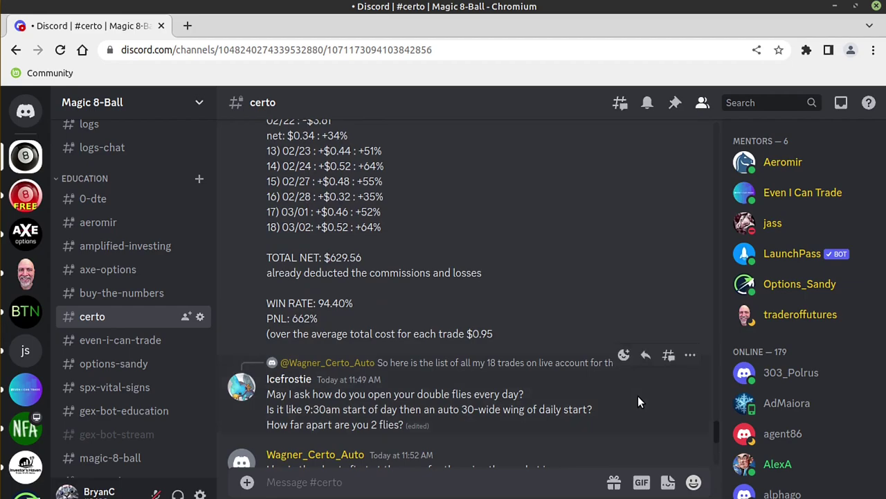
{"action": "left_click_drag", "start_coordinate": [276, 302], "coordinate": [371, 303]}
{"action": "left_click", "coordinate": [321, 318]}
{"action": "left_click_drag", "start_coordinate": [321, 318], "coordinate": [266, 318]}
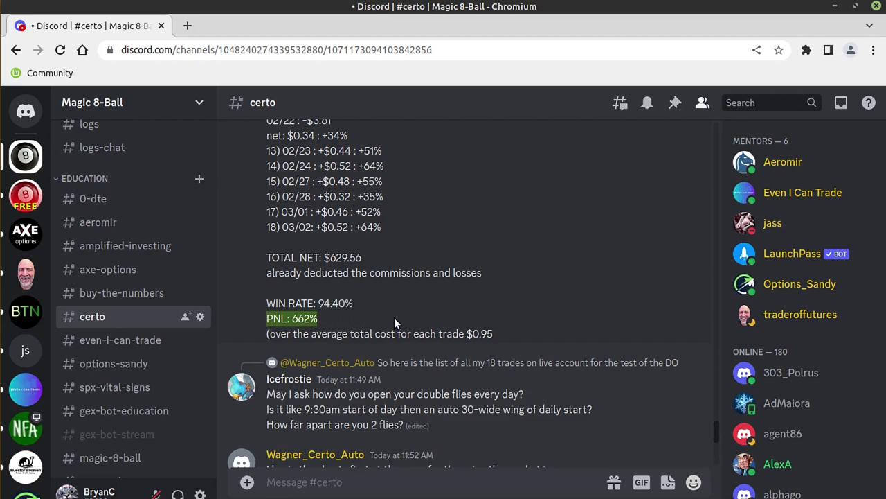
- Examine the Trade Tracker results through the end of February in the even-i-can-trade channel
{"action": "left_click", "coordinate": [139, 340]}
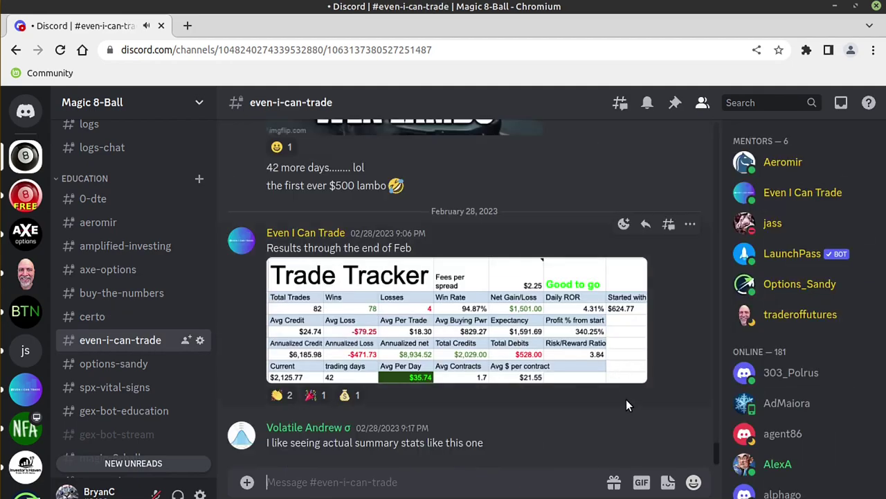
{"action": "scroll", "coordinate": [623, 402], "scroll_direction": "up", "scroll_amount": 4}
{"action": "scroll", "coordinate": [622, 405], "scroll_direction": "down", "scroll_amount": 4}
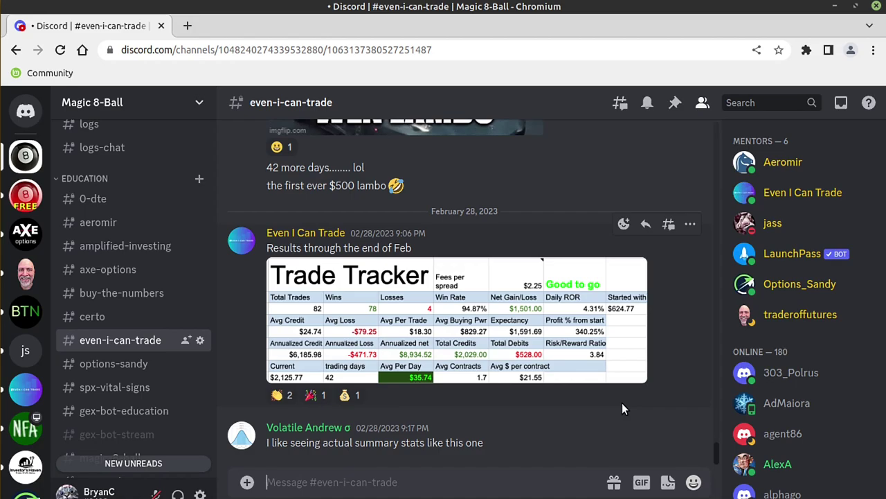
- Look through the daily watchlists in options-sandy and the recent messages in spx-vital-signs
{"action": "left_click", "coordinate": [114, 365]}
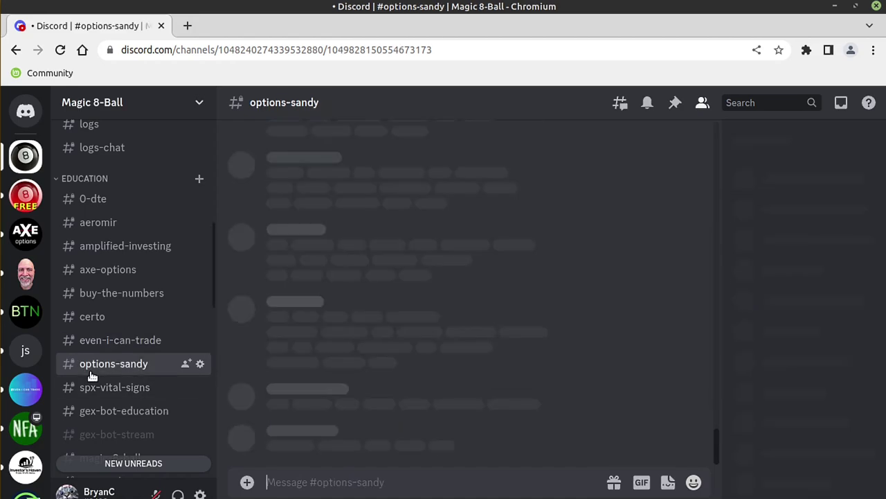
{"action": "scroll", "coordinate": [672, 408], "scroll_direction": "up", "scroll_amount": 5}
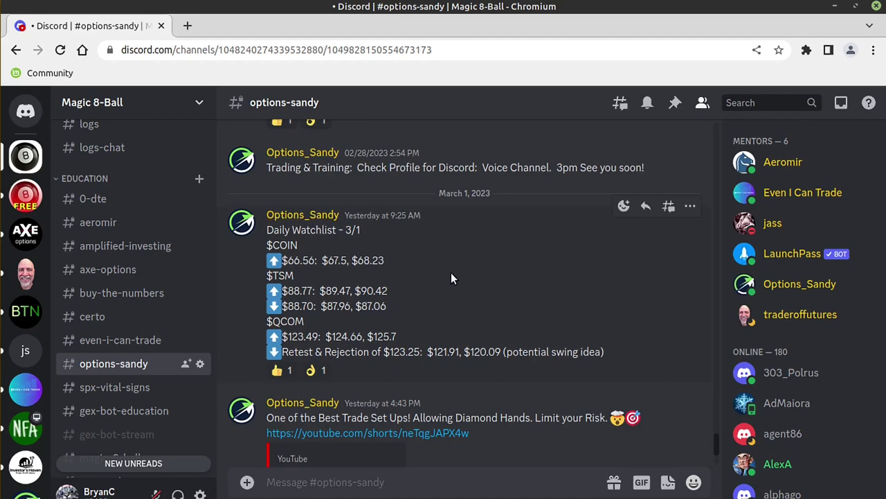
{"action": "scroll", "coordinate": [471, 281], "scroll_direction": "up", "scroll_amount": 3}
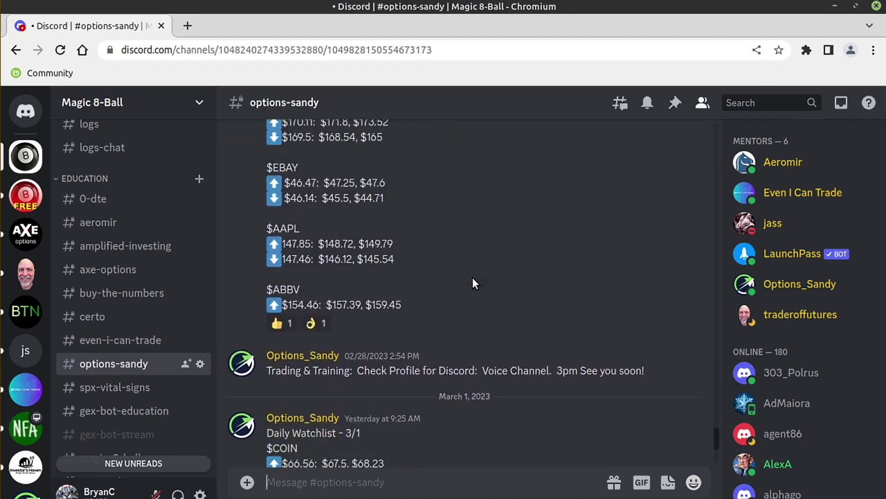
{"action": "scroll", "coordinate": [472, 277], "scroll_direction": "up", "scroll_amount": 5}
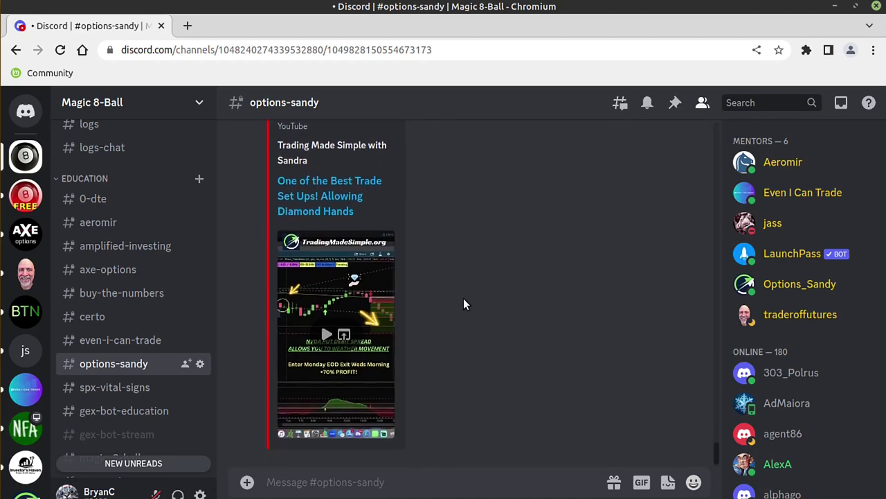
{"action": "left_click", "coordinate": [156, 392]}
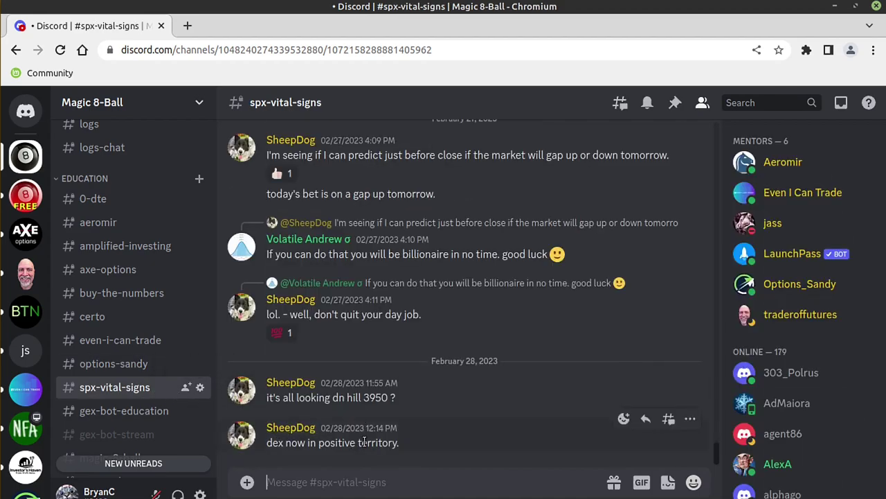
- View the latest SPX Gamma by Strike chart from gex-bot-stream at full size in the browser, and close it
{"action": "left_click", "coordinate": [147, 433]}
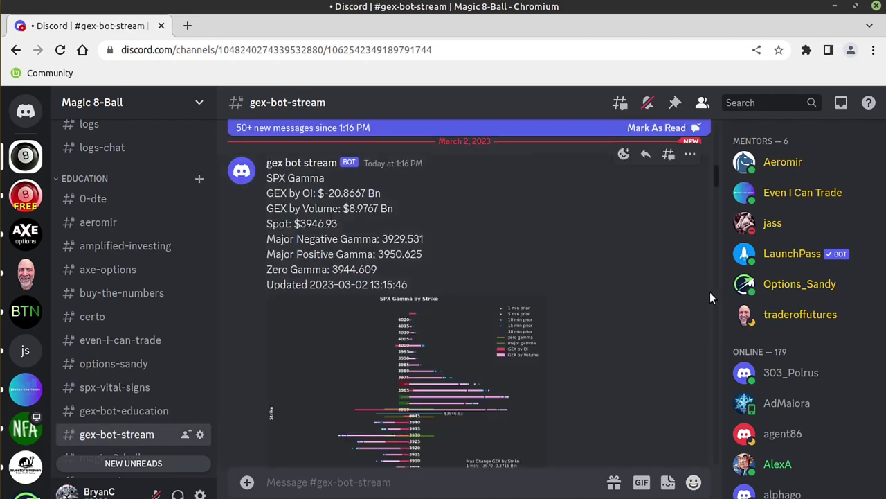
{"action": "scroll", "coordinate": [700, 345], "scroll_direction": "down", "scroll_amount": 8}
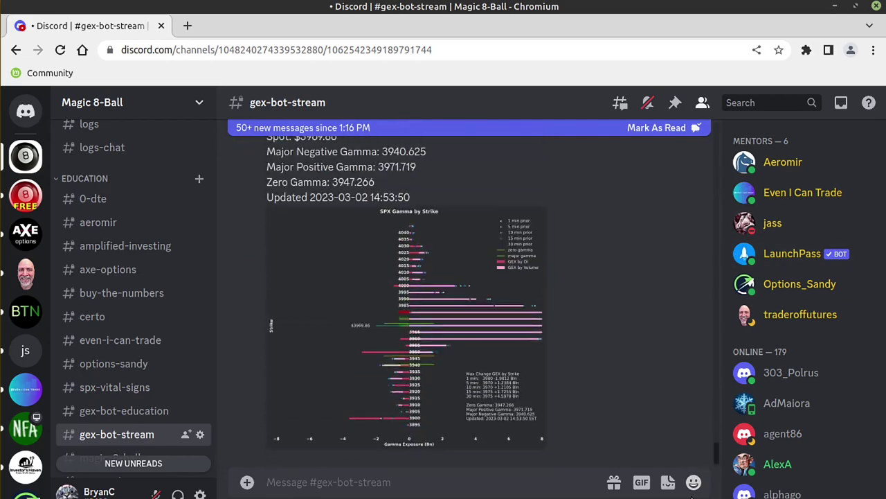
{"action": "left_click", "coordinate": [468, 314]}
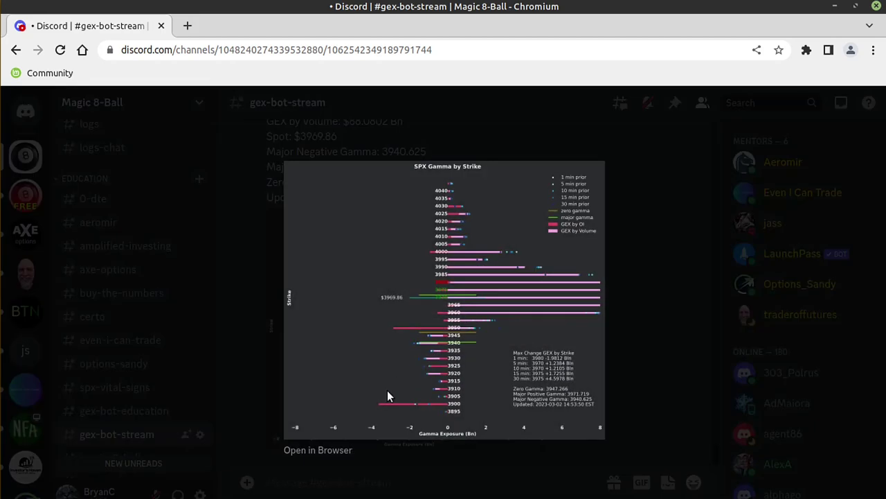
{"action": "left_click", "coordinate": [312, 450]}
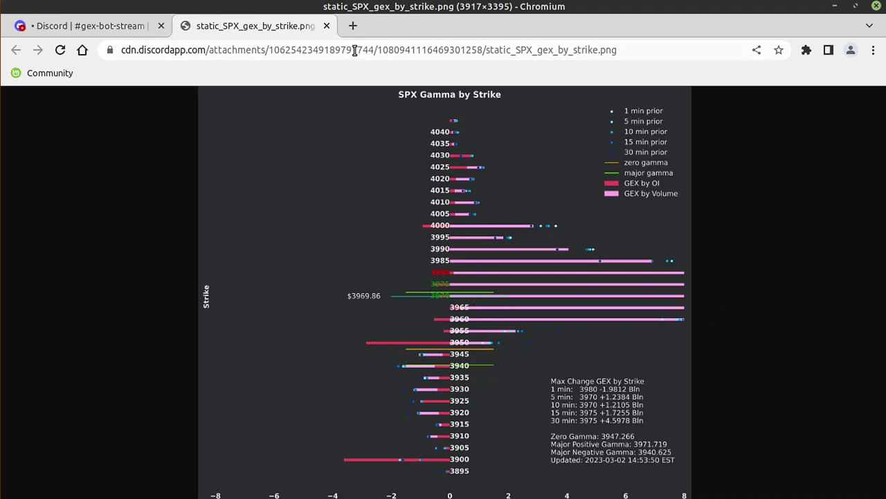
{"action": "left_click", "coordinate": [325, 25]}
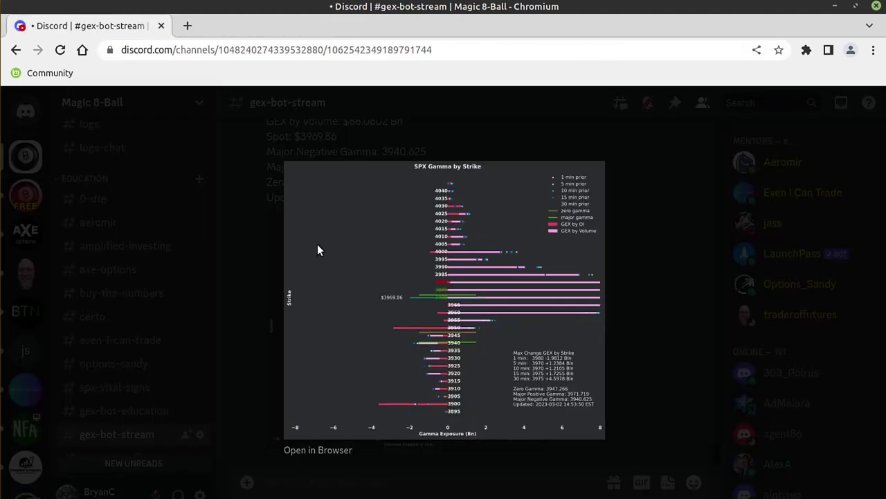
{"action": "left_click", "coordinate": [264, 275]}
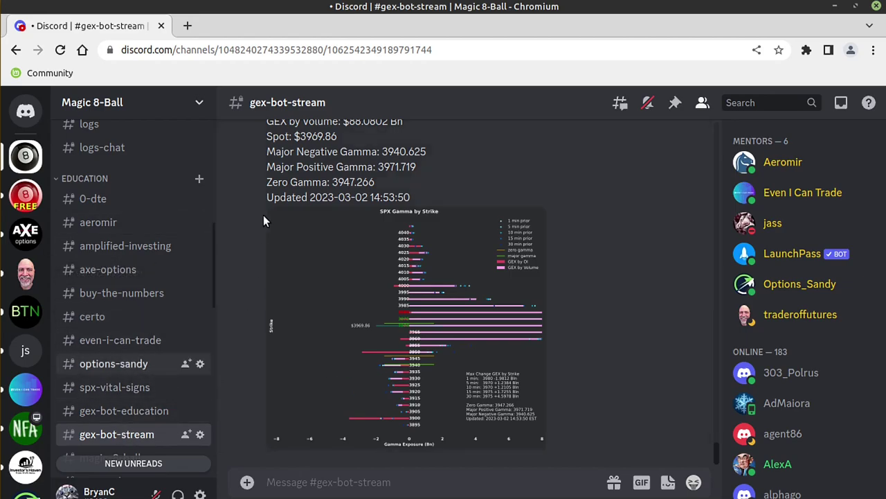
- Switch to the Magic 8-Ball Free server's spx channel and view the server owner's profile card
{"action": "left_click", "coordinate": [32, 200]}
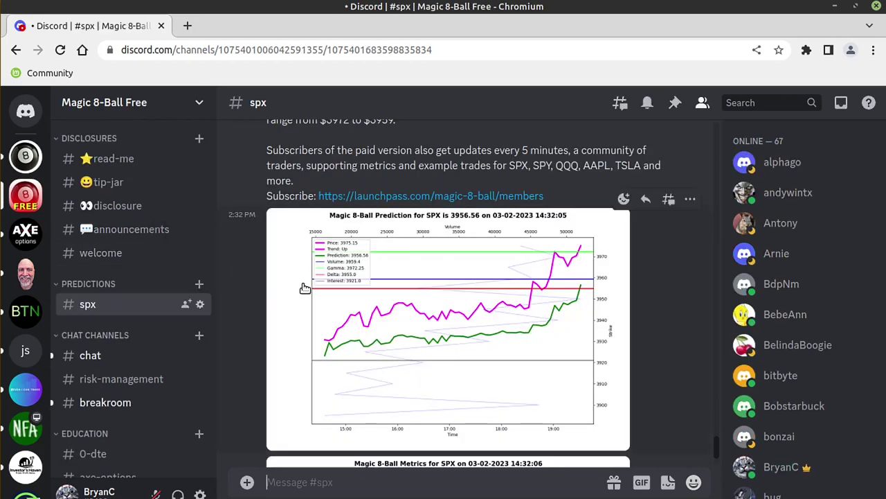
{"action": "left_click", "coordinate": [781, 470]}
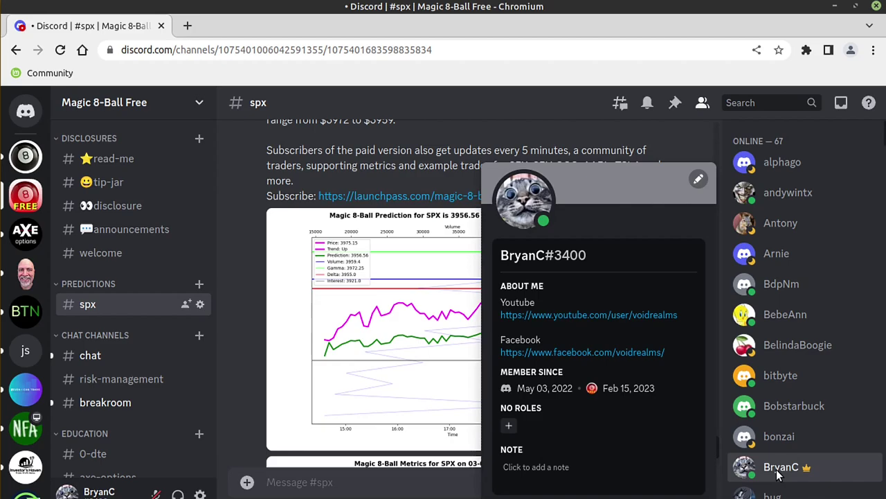